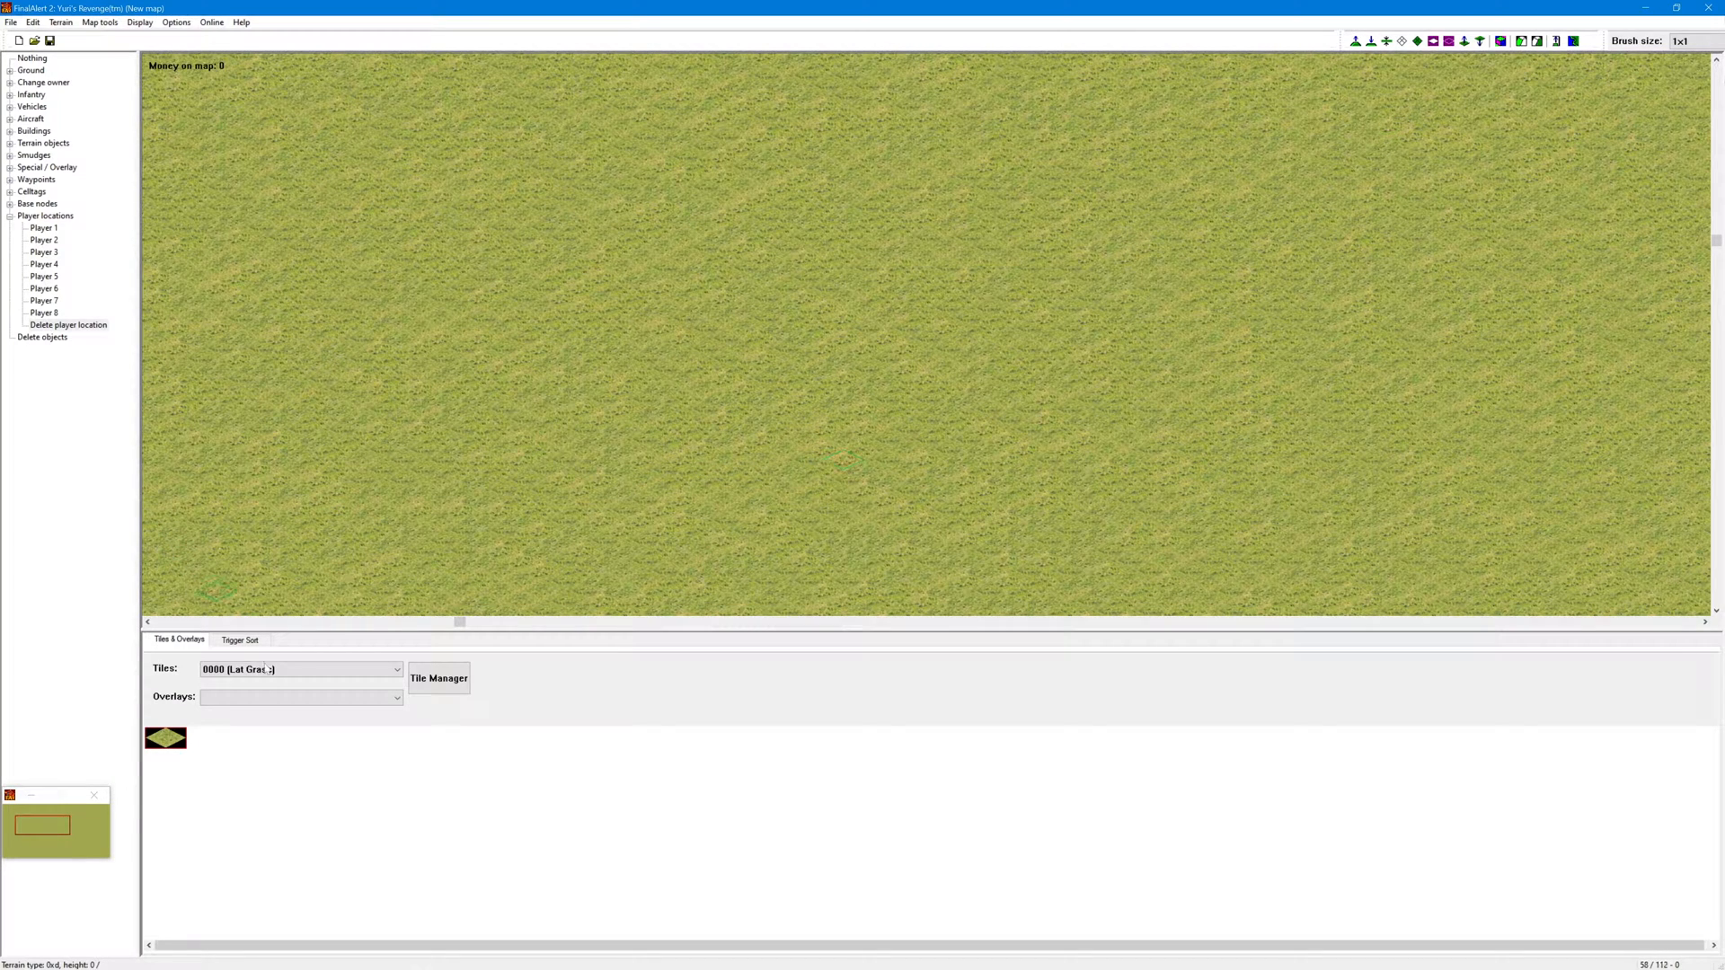
# Step: Paint a long diagonal channel of Water ground across the grass
pyautogui.click(10, 70)
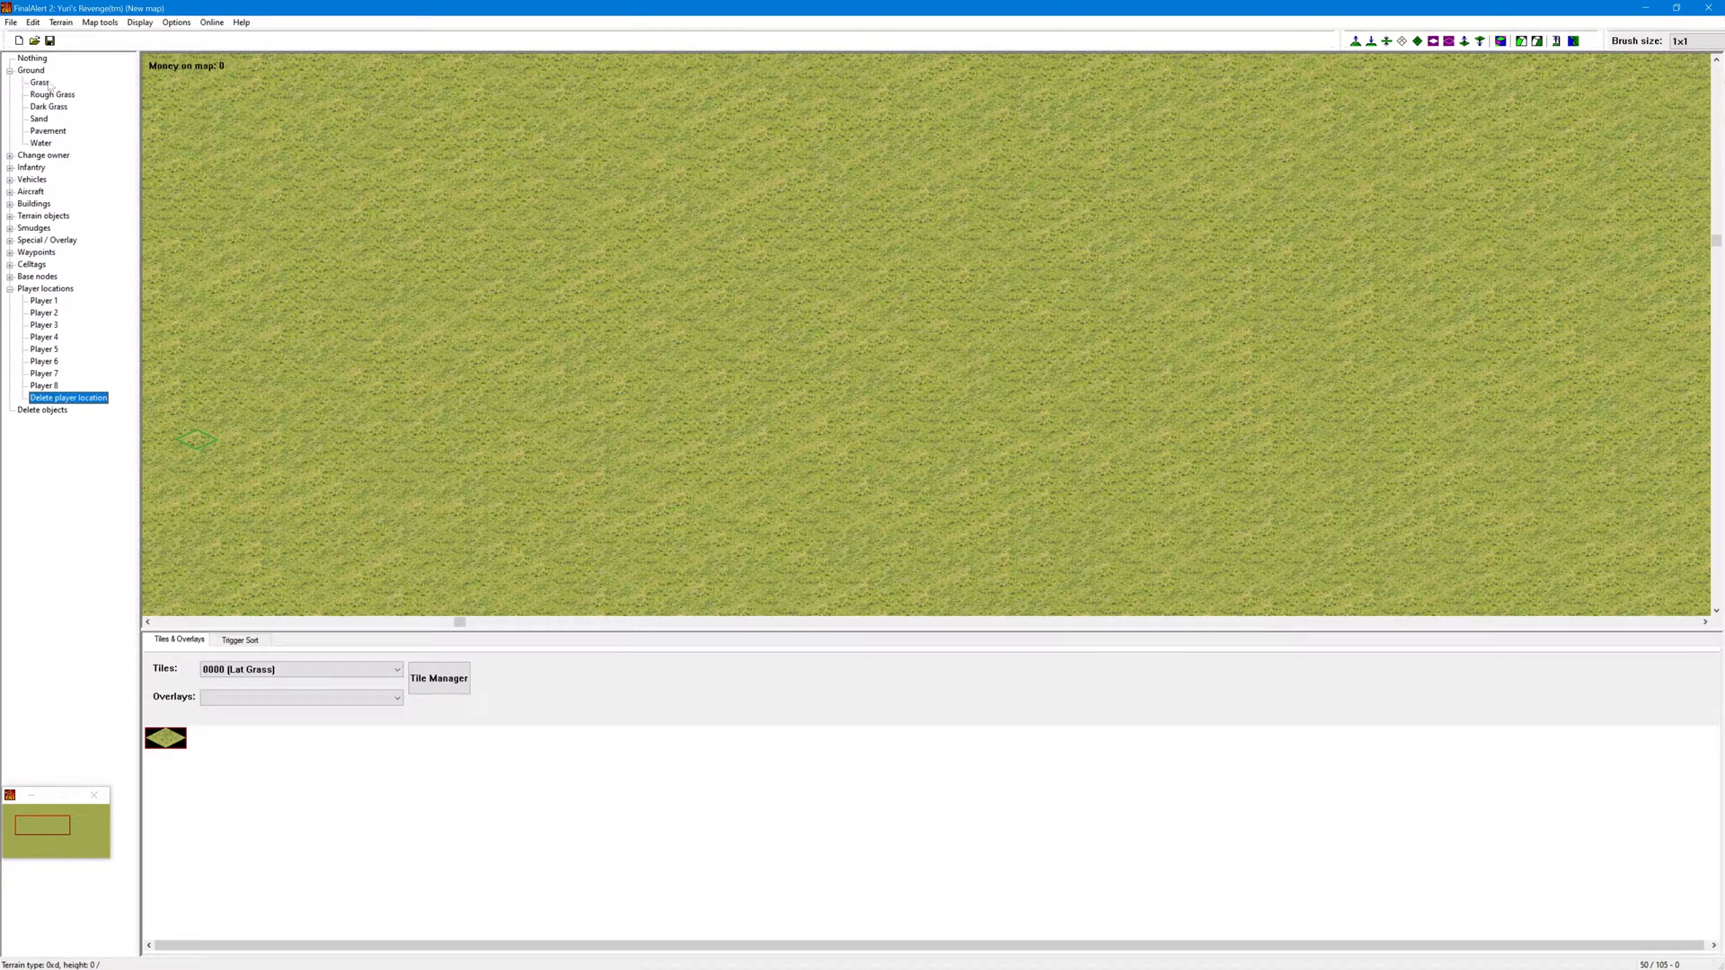
pyautogui.click(39, 142)
pyautogui.moveTo(476, 188)
pyautogui.mouseDown()
pyautogui.moveTo(786, 361)
pyautogui.moveTo(853, 422)
pyautogui.moveTo(863, 379)
pyautogui.moveTo(934, 386)
pyautogui.moveTo(908, 423)
pyautogui.moveTo(863, 401)
pyautogui.mouseUp()
# Step: Switch the tile set to 0020 (Highway Roads), leaving no tile on the brush
pyautogui.click(284, 672)
pyautogui.click(284, 672)
pyautogui.scroll(-2, 285, 672)
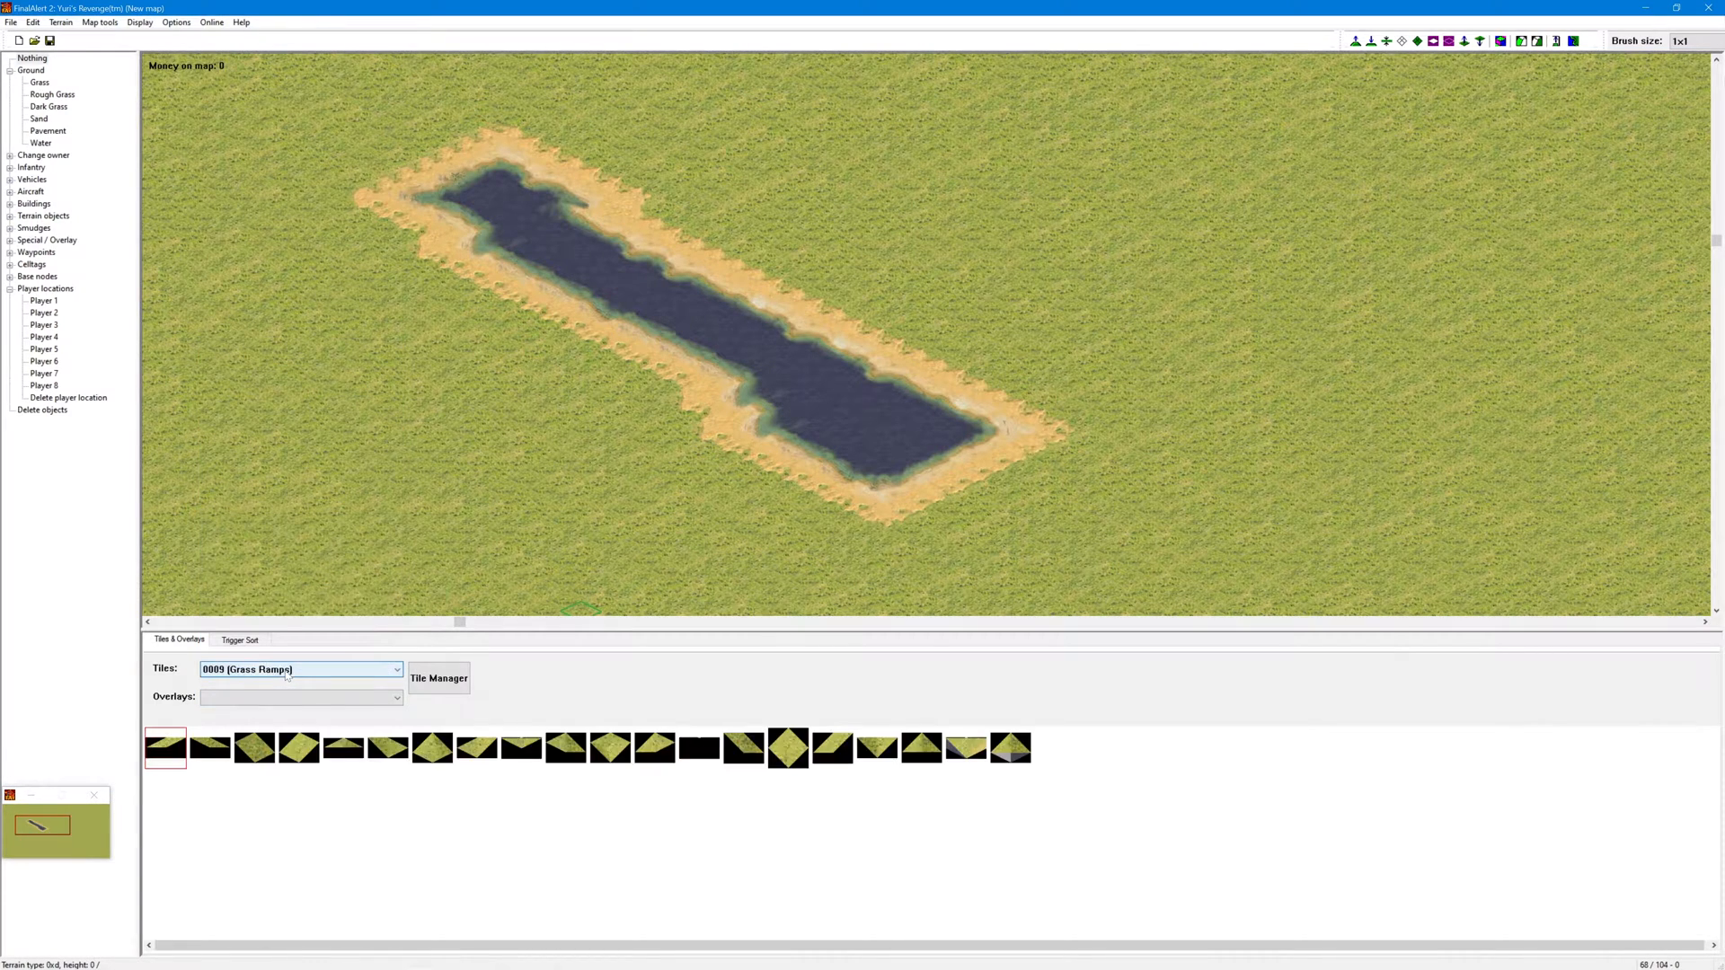
pyautogui.scroll(-5, 286, 674)
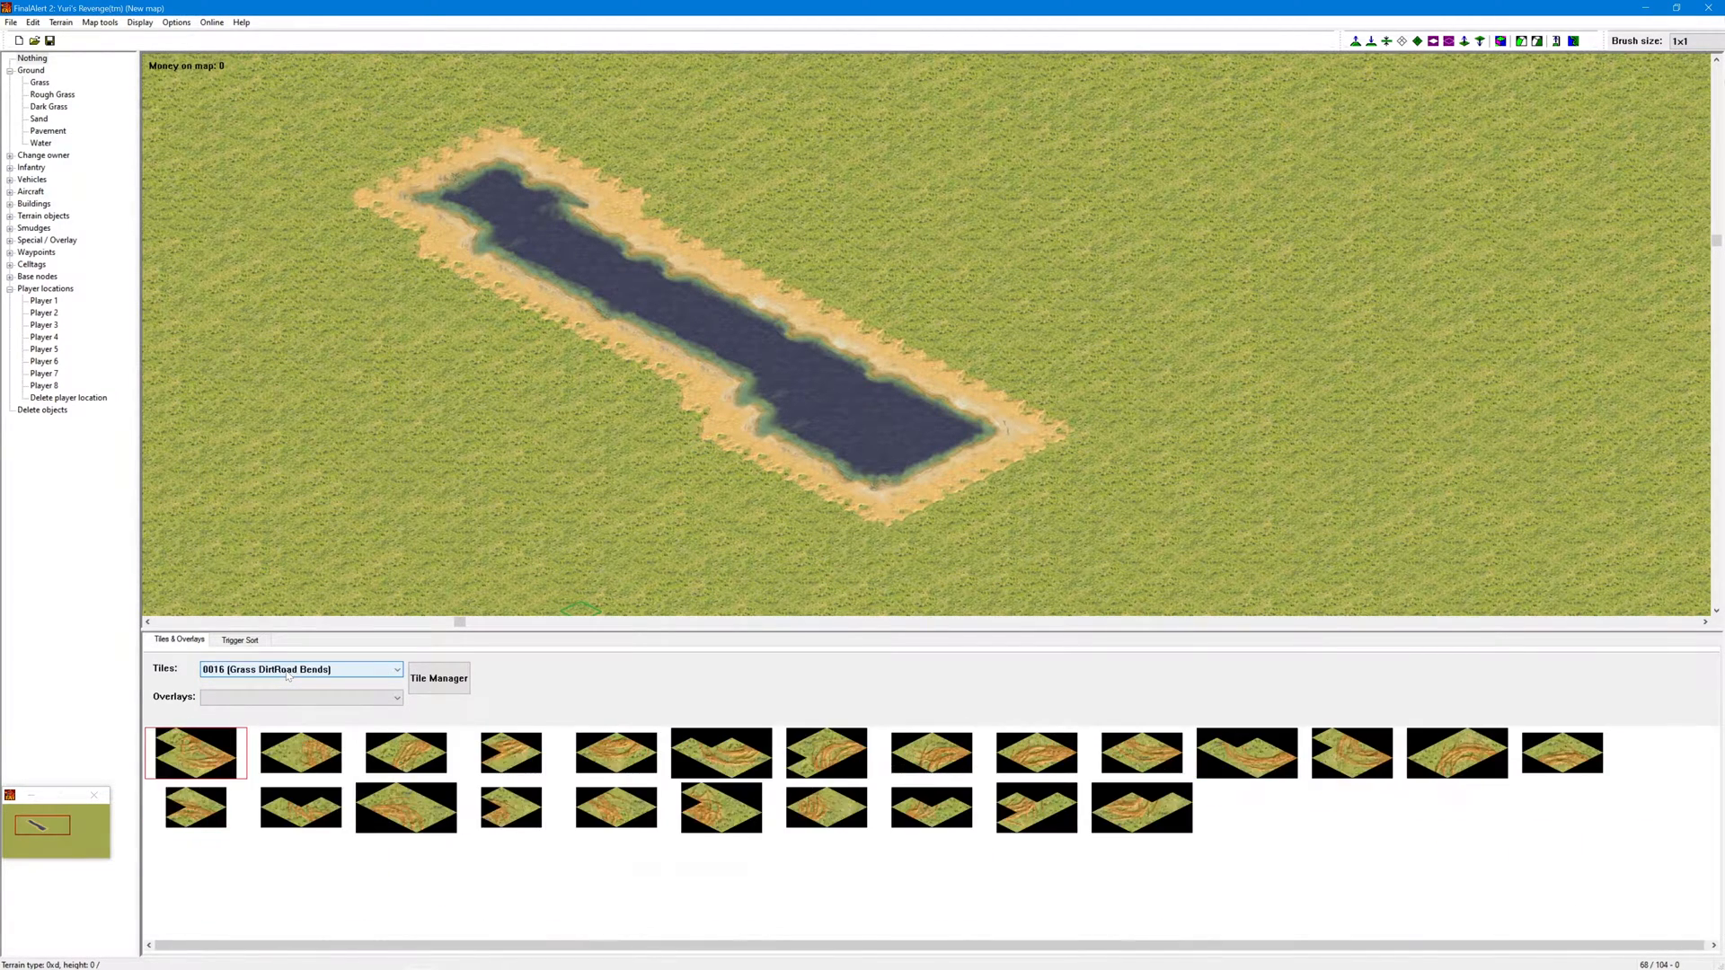
pyautogui.scroll(-3, 287, 675)
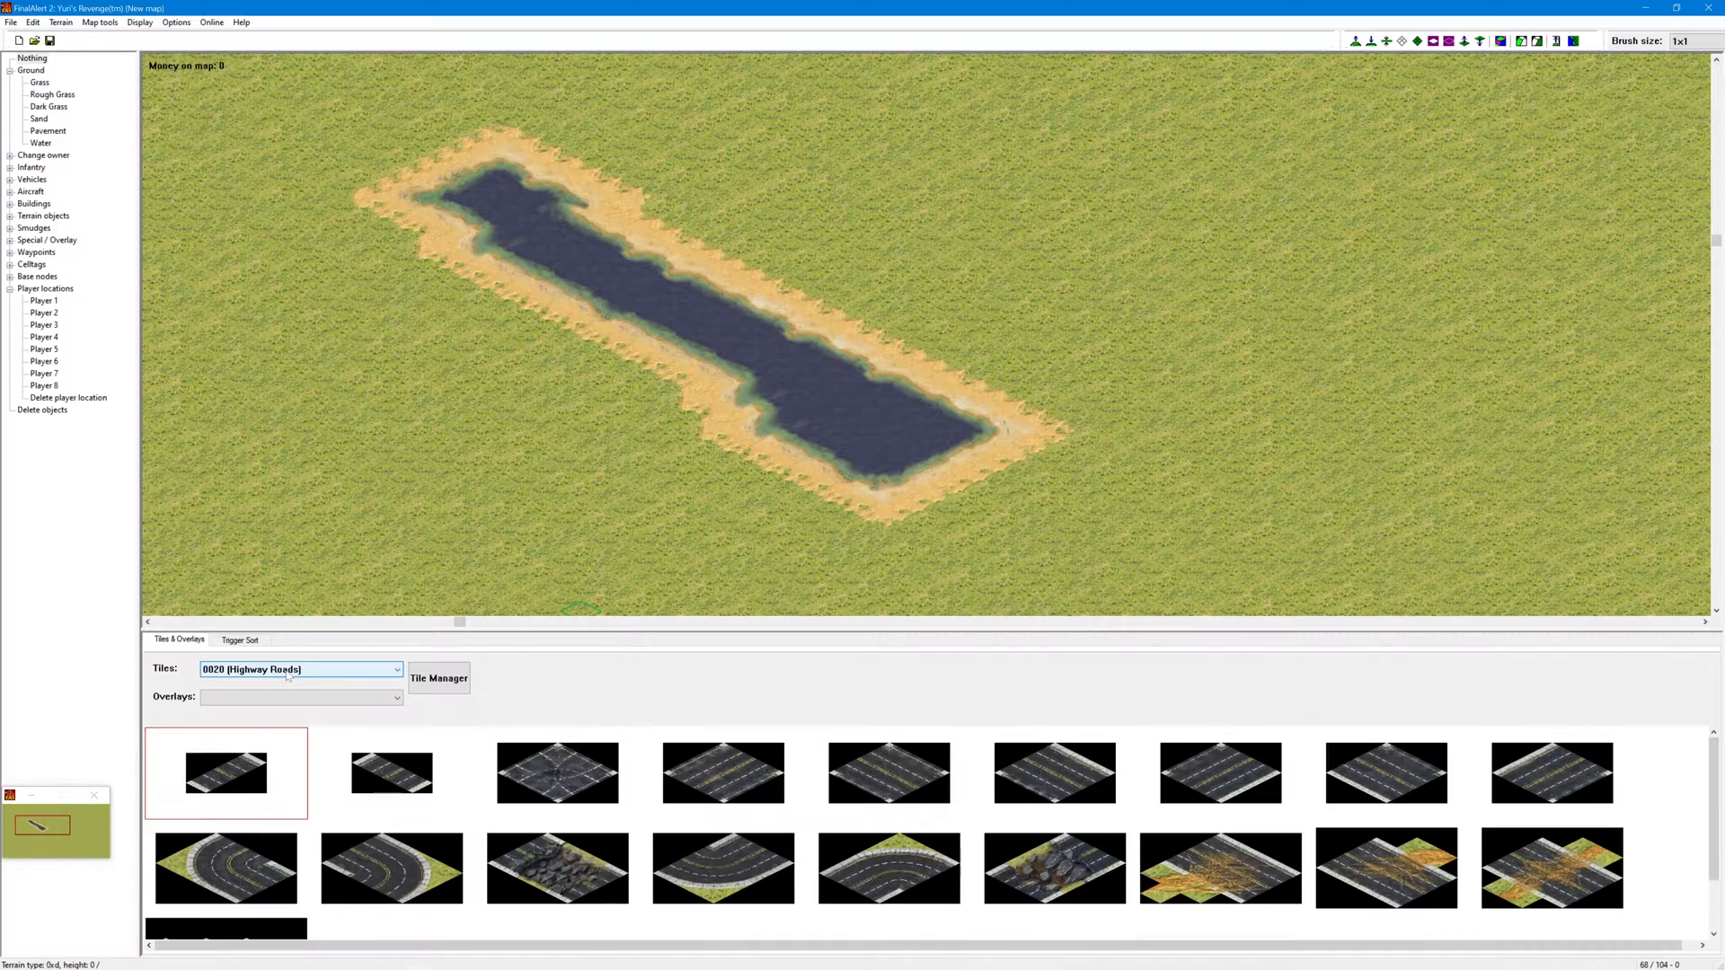
pyautogui.moveTo(833, 429); pyautogui.dragTo(820, 435, button='right')
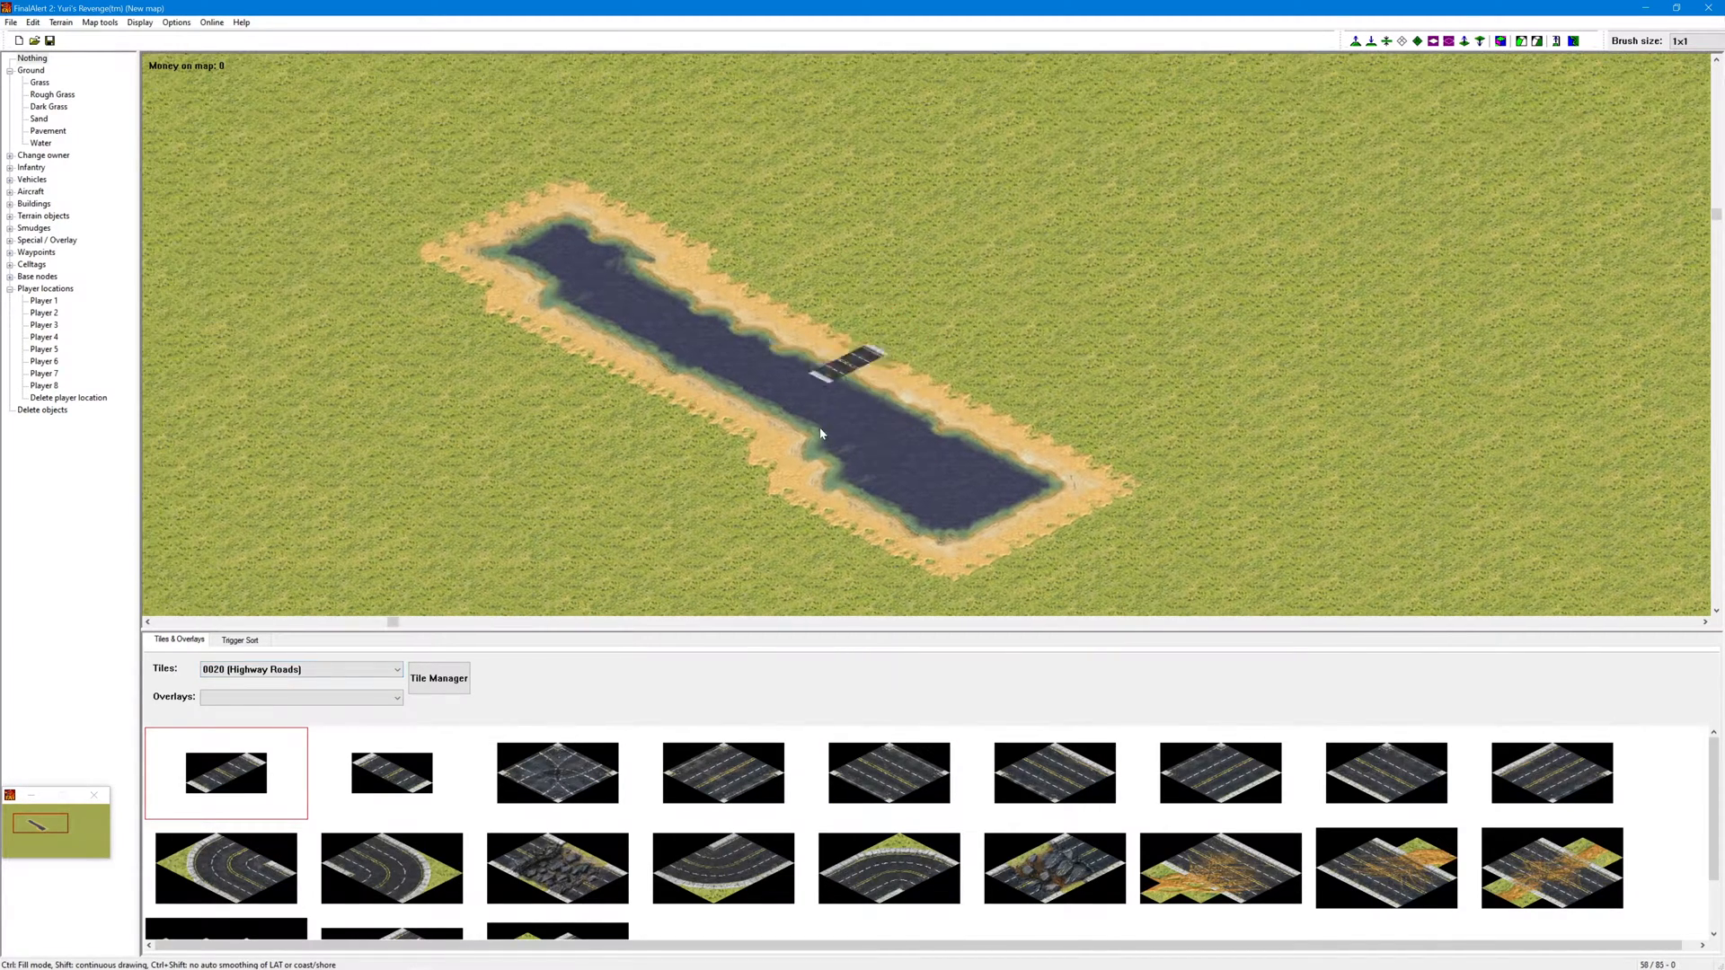
pyautogui.rightClick(813, 434)
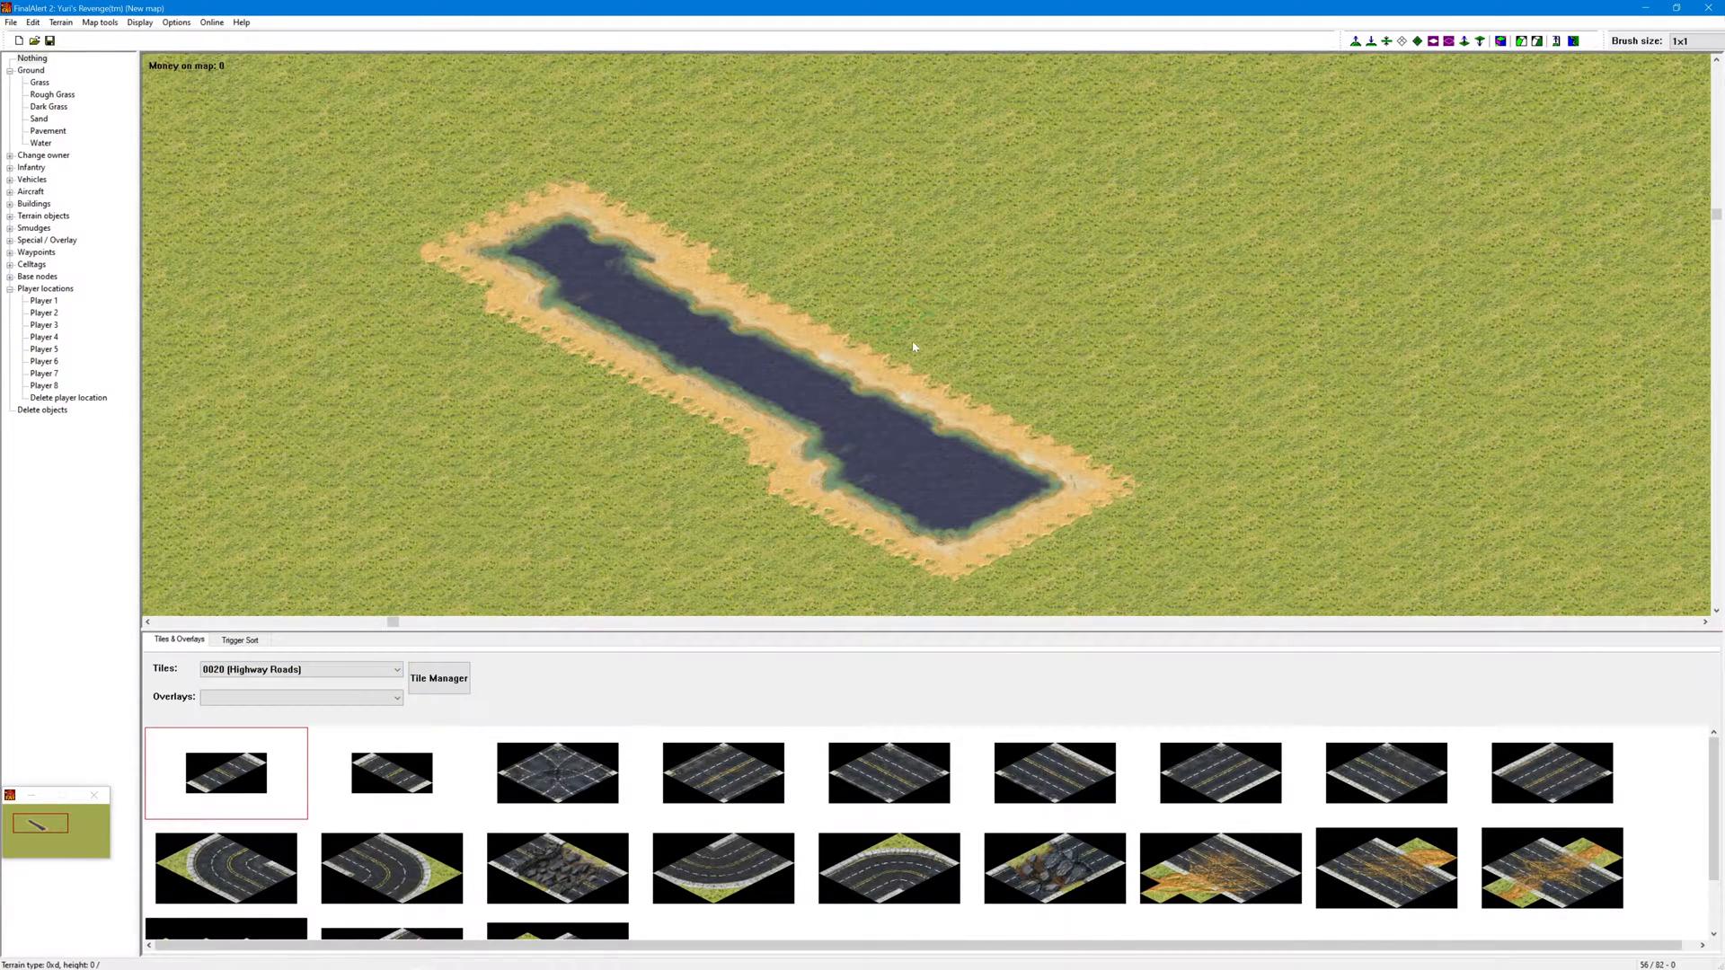
# Step: Lay a Small bridge (at the ground) across the middle of the water channel, reaching just from shore to shore
pyautogui.click(10, 240)
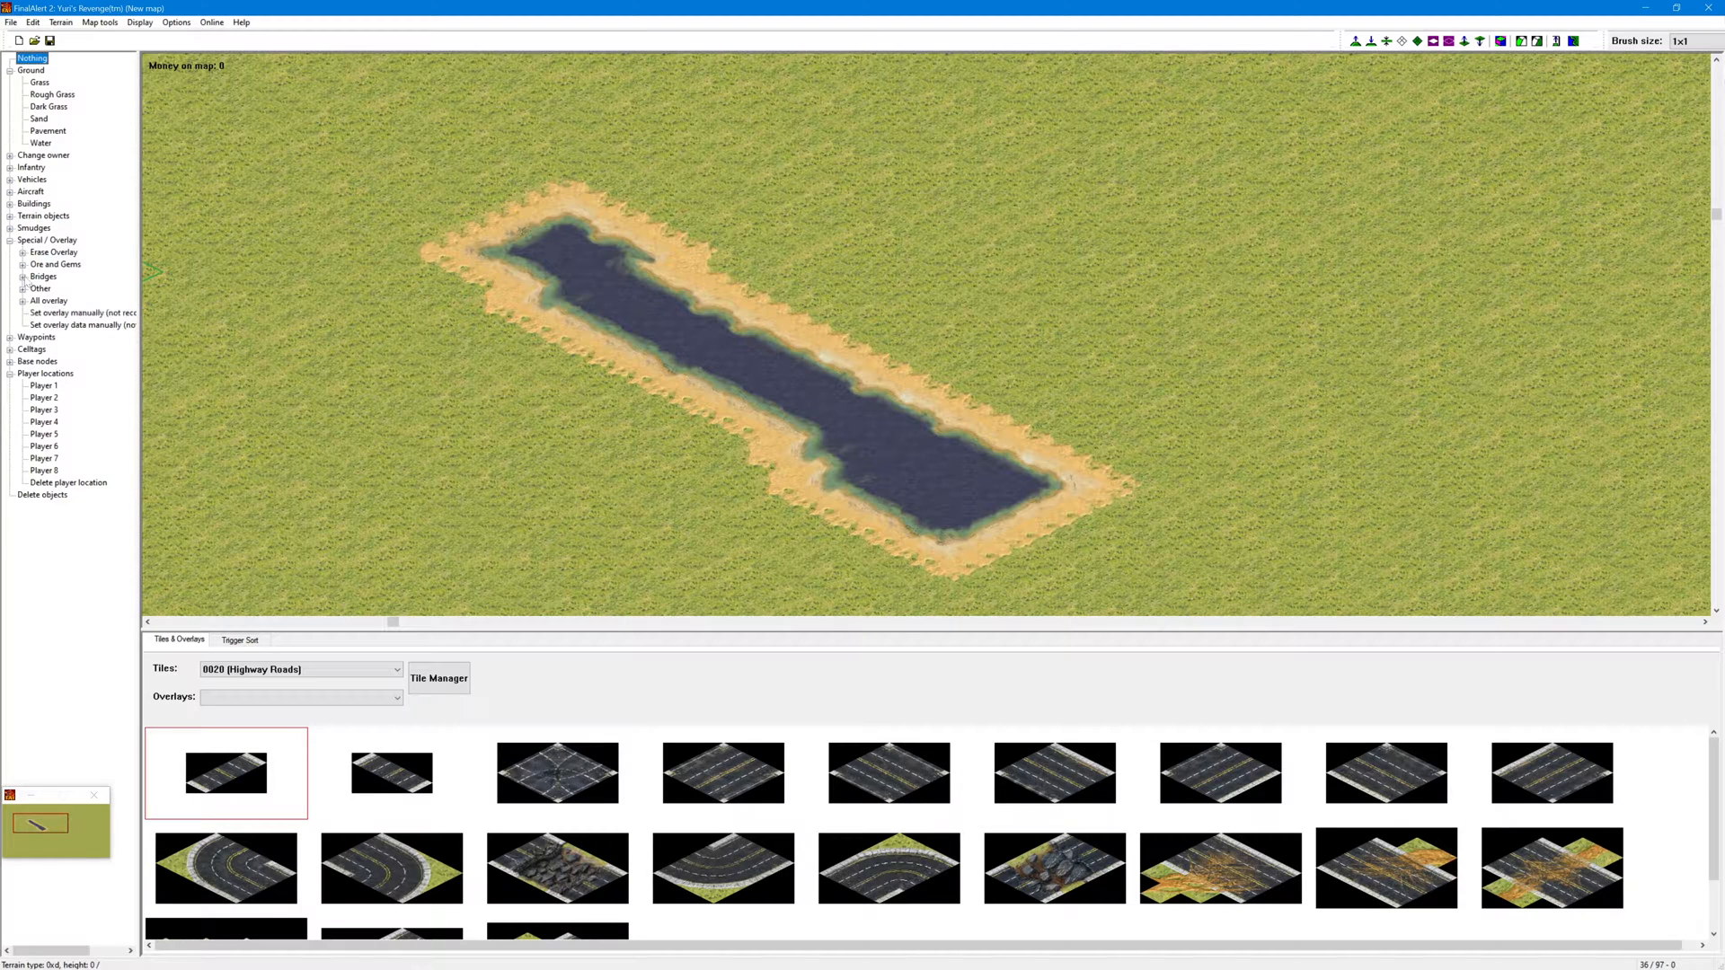
pyautogui.click(23, 276)
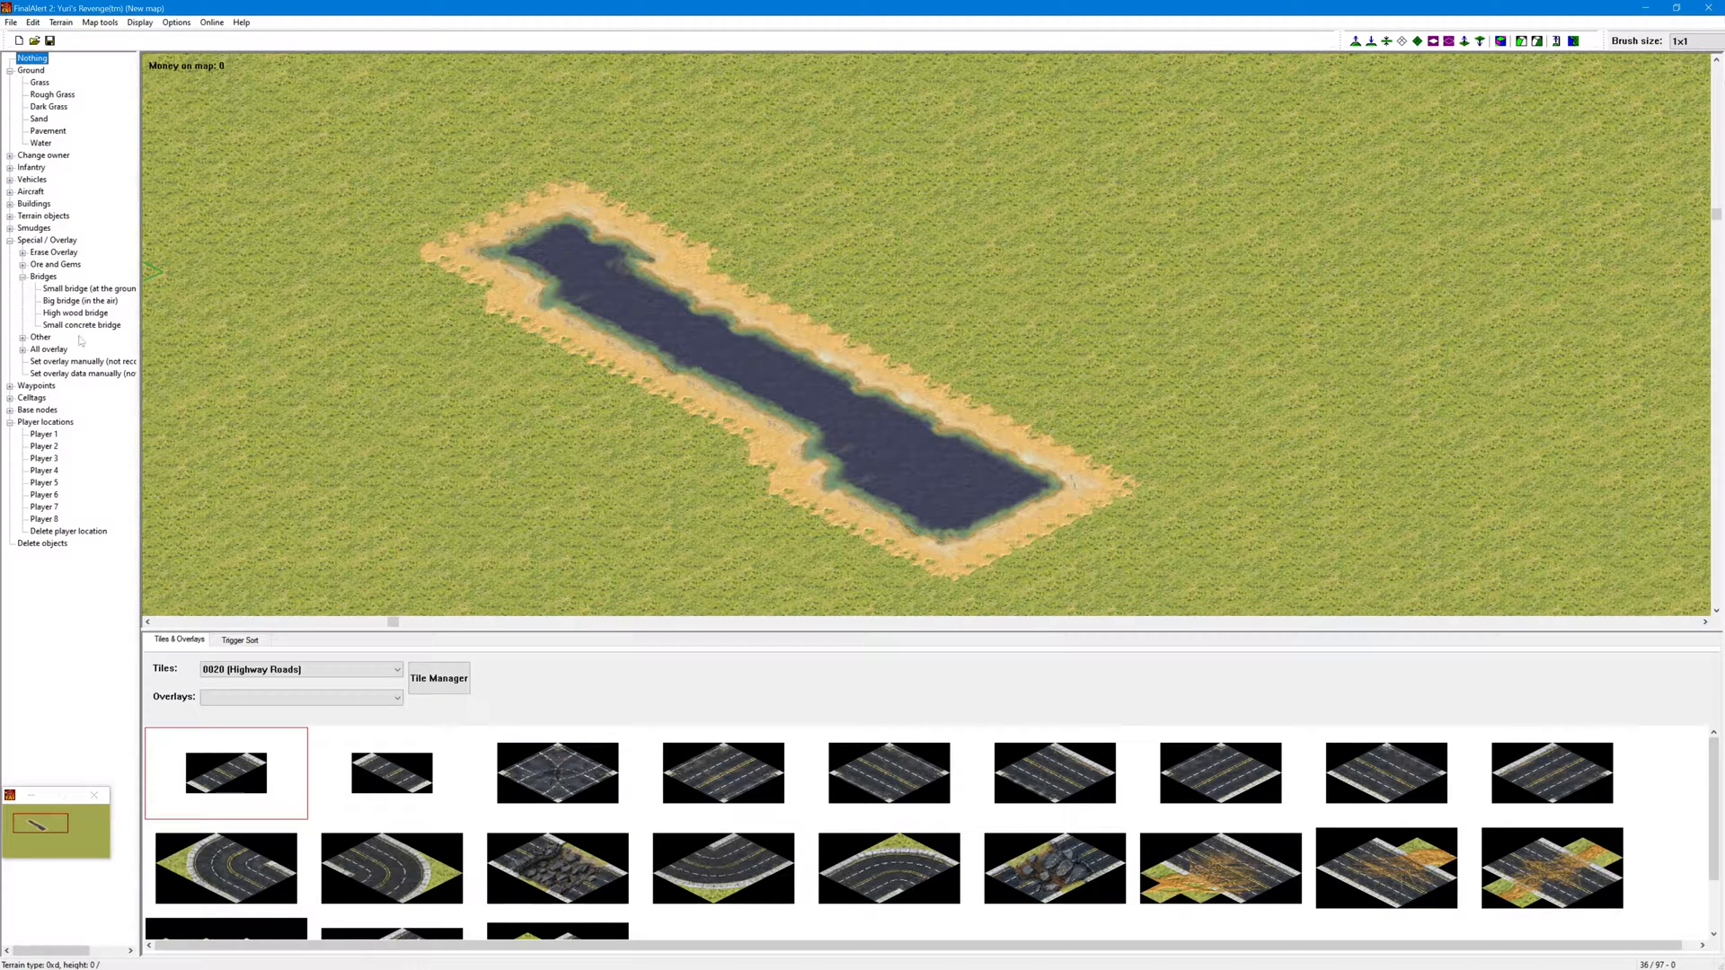
pyautogui.click(77, 289)
pyautogui.click(77, 301)
pyautogui.click(77, 314)
pyautogui.click(78, 326)
pyautogui.click(78, 289)
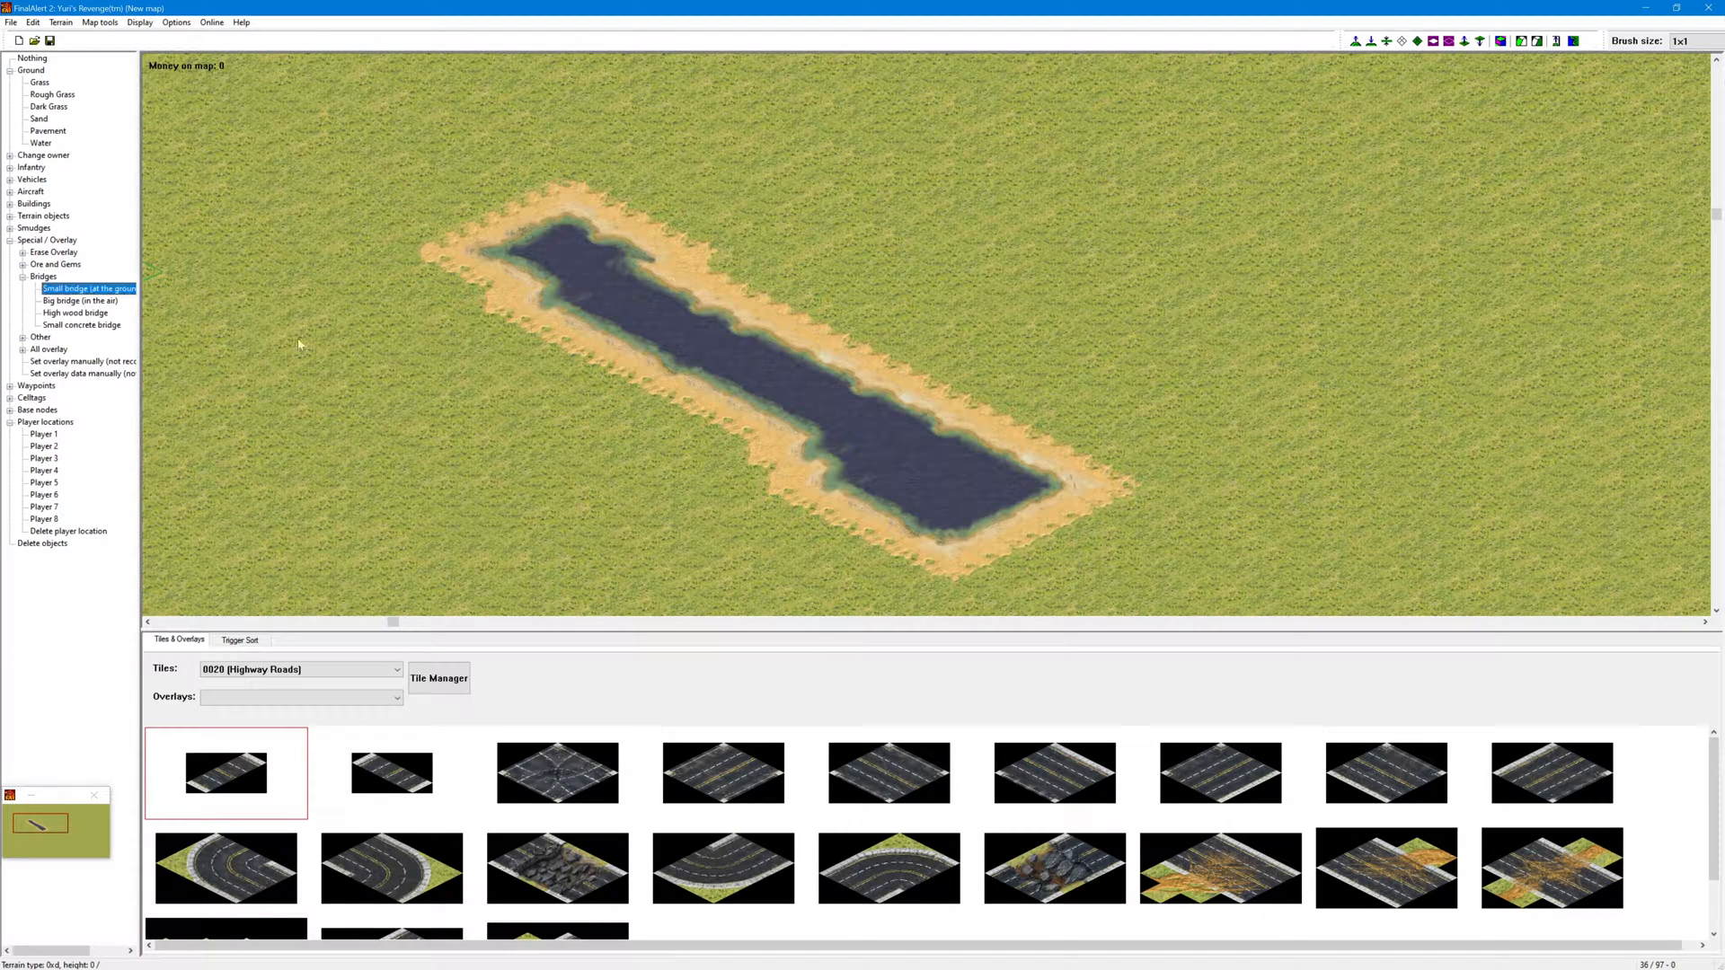
pyautogui.moveTo(865, 318); pyautogui.dragTo(629, 433)
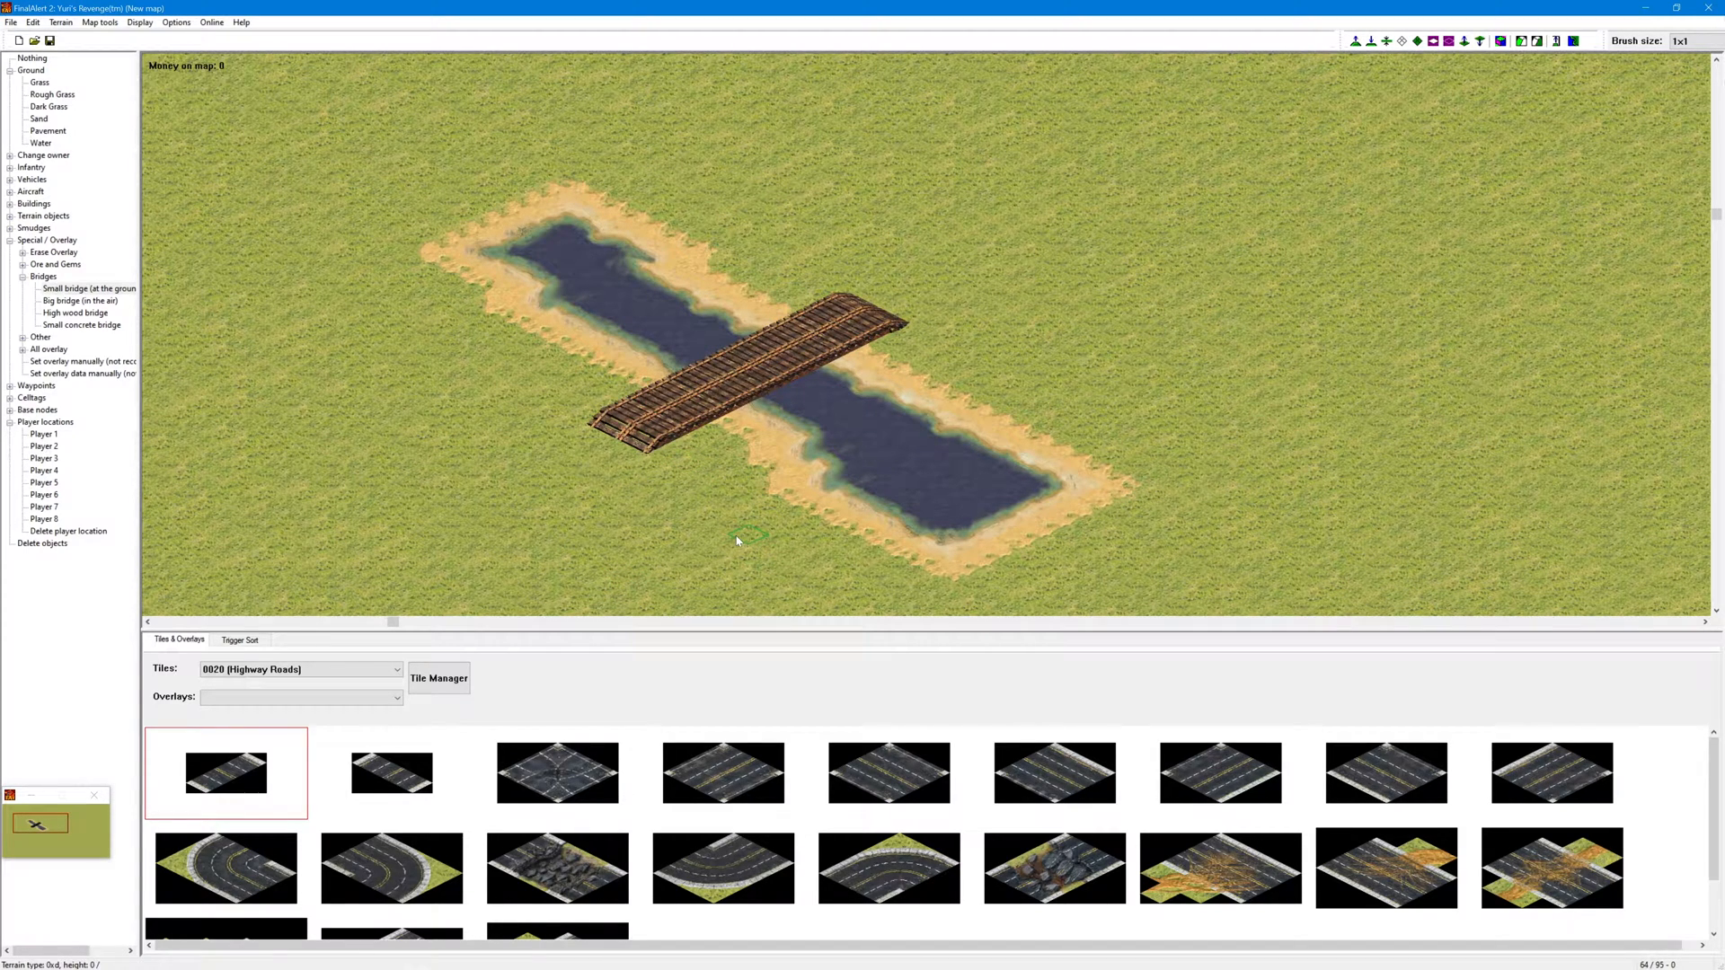
pyautogui.hotkey('ctrl', 'z')
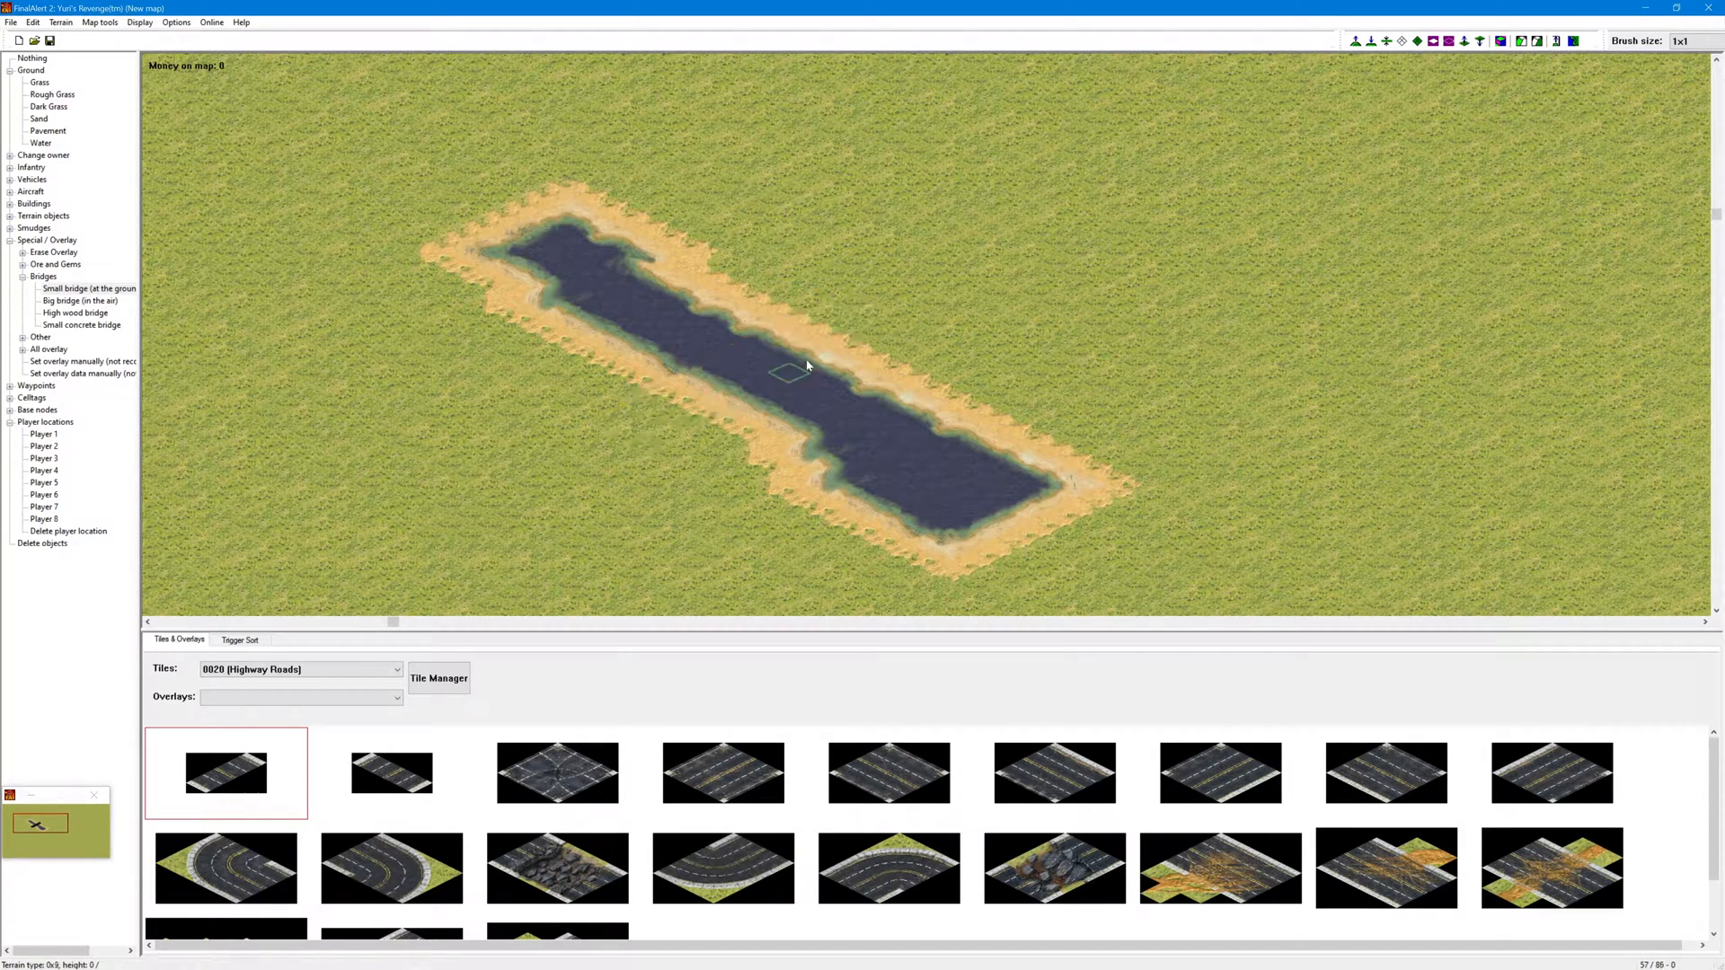
pyautogui.moveTo(830, 354); pyautogui.dragTo(719, 409)
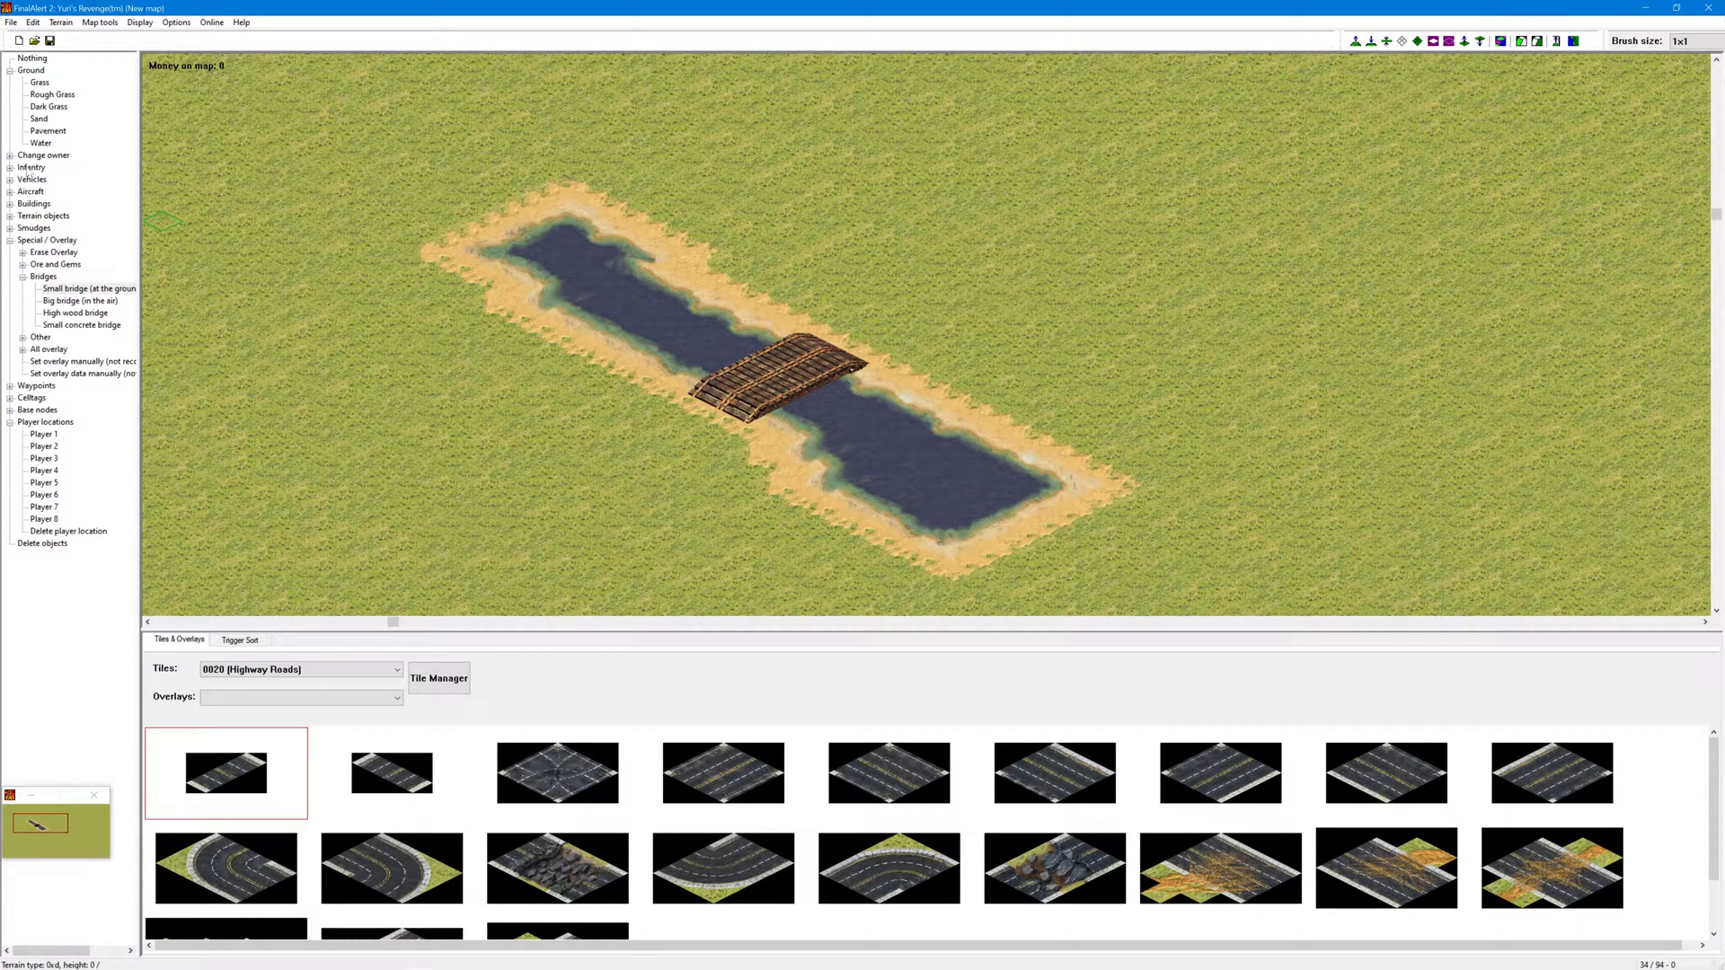
# Step: Place a Bridge Repair Hut beside each end of the wooden bridge and release the building brush
pyautogui.click(10, 204)
pyautogui.click(22, 252)
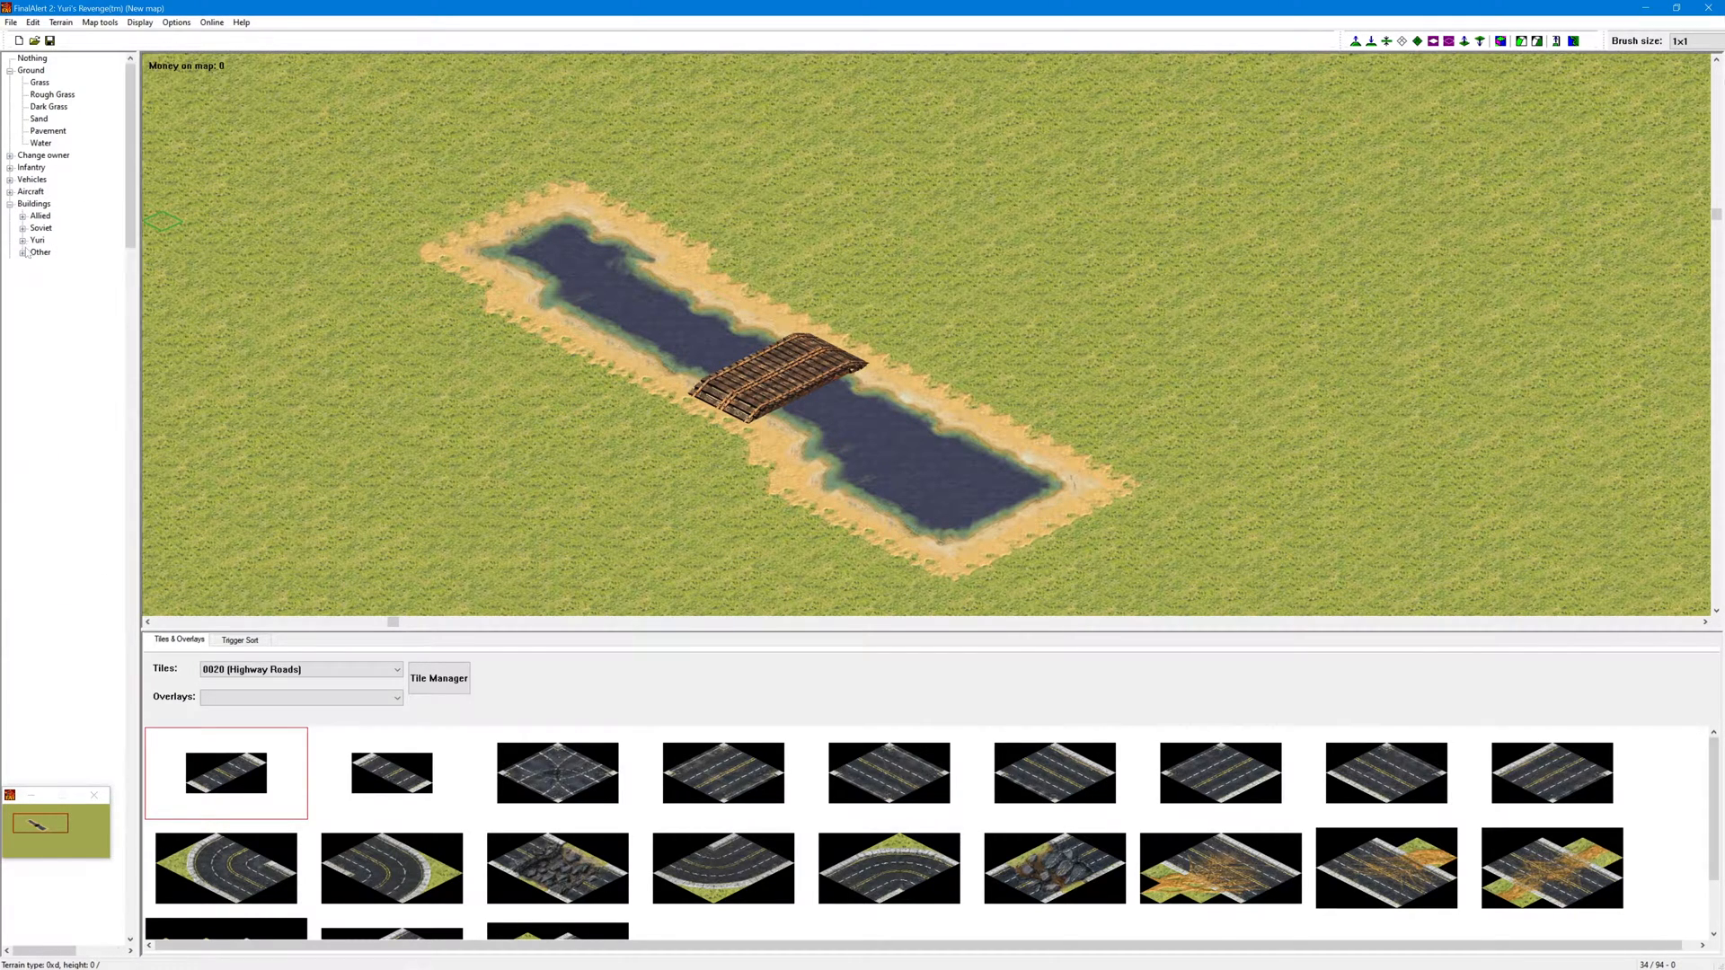
pyautogui.click(80, 71)
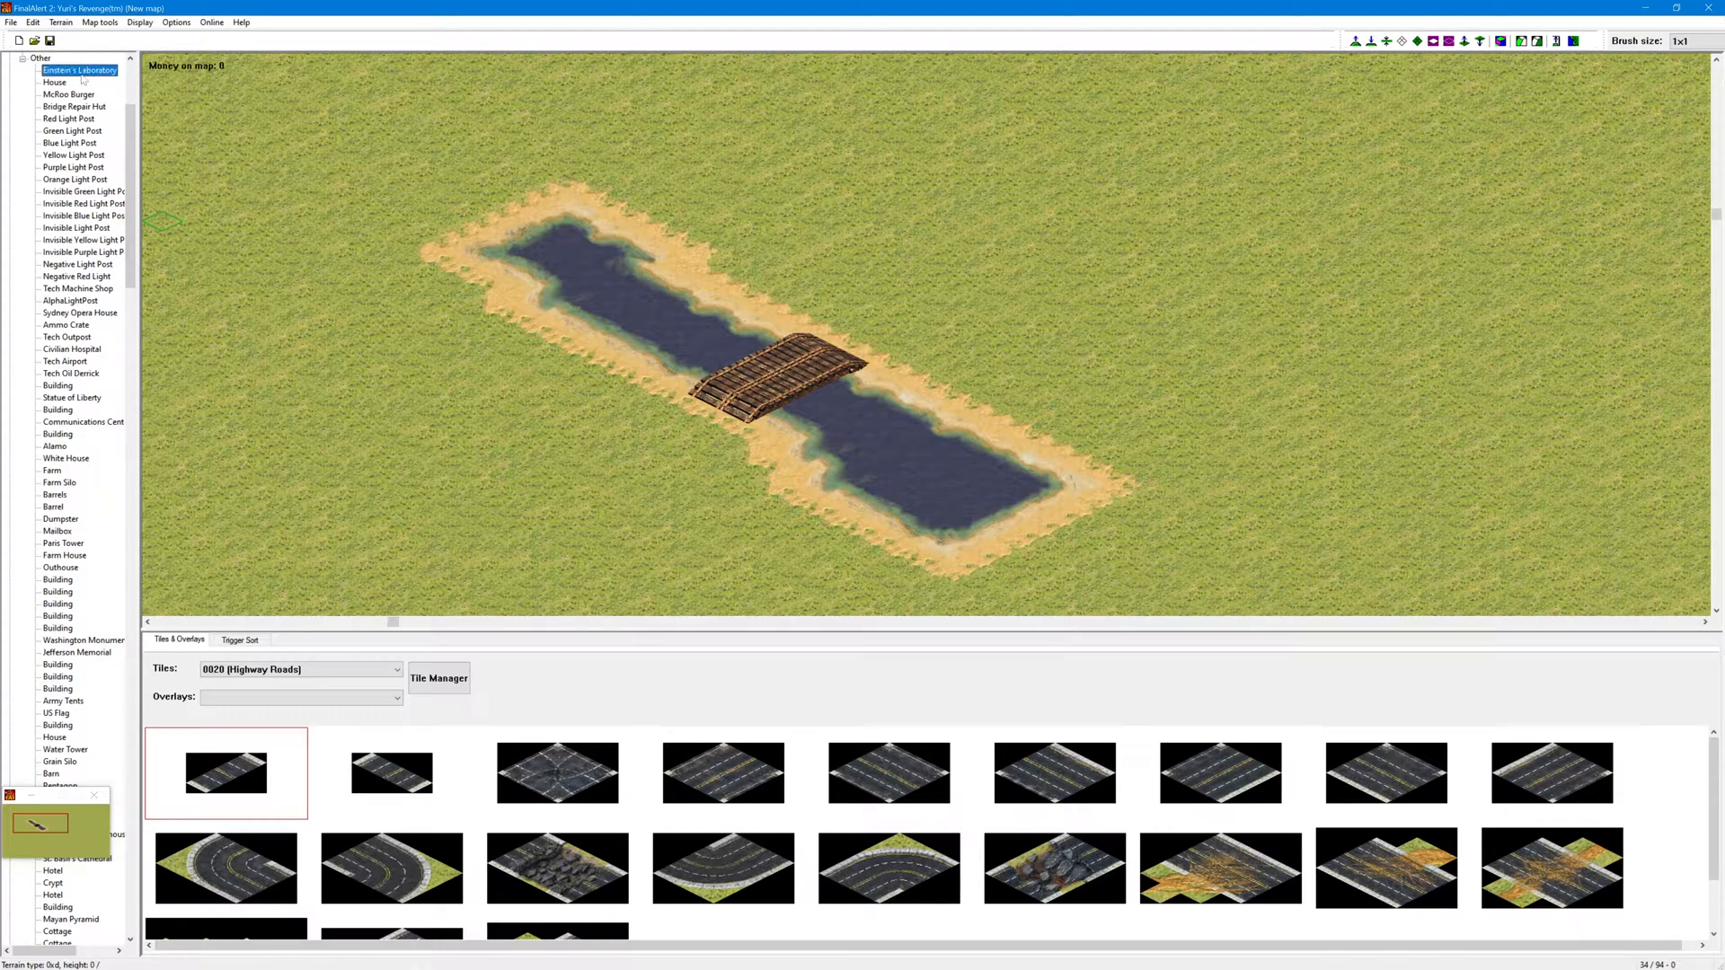
pyautogui.click(77, 107)
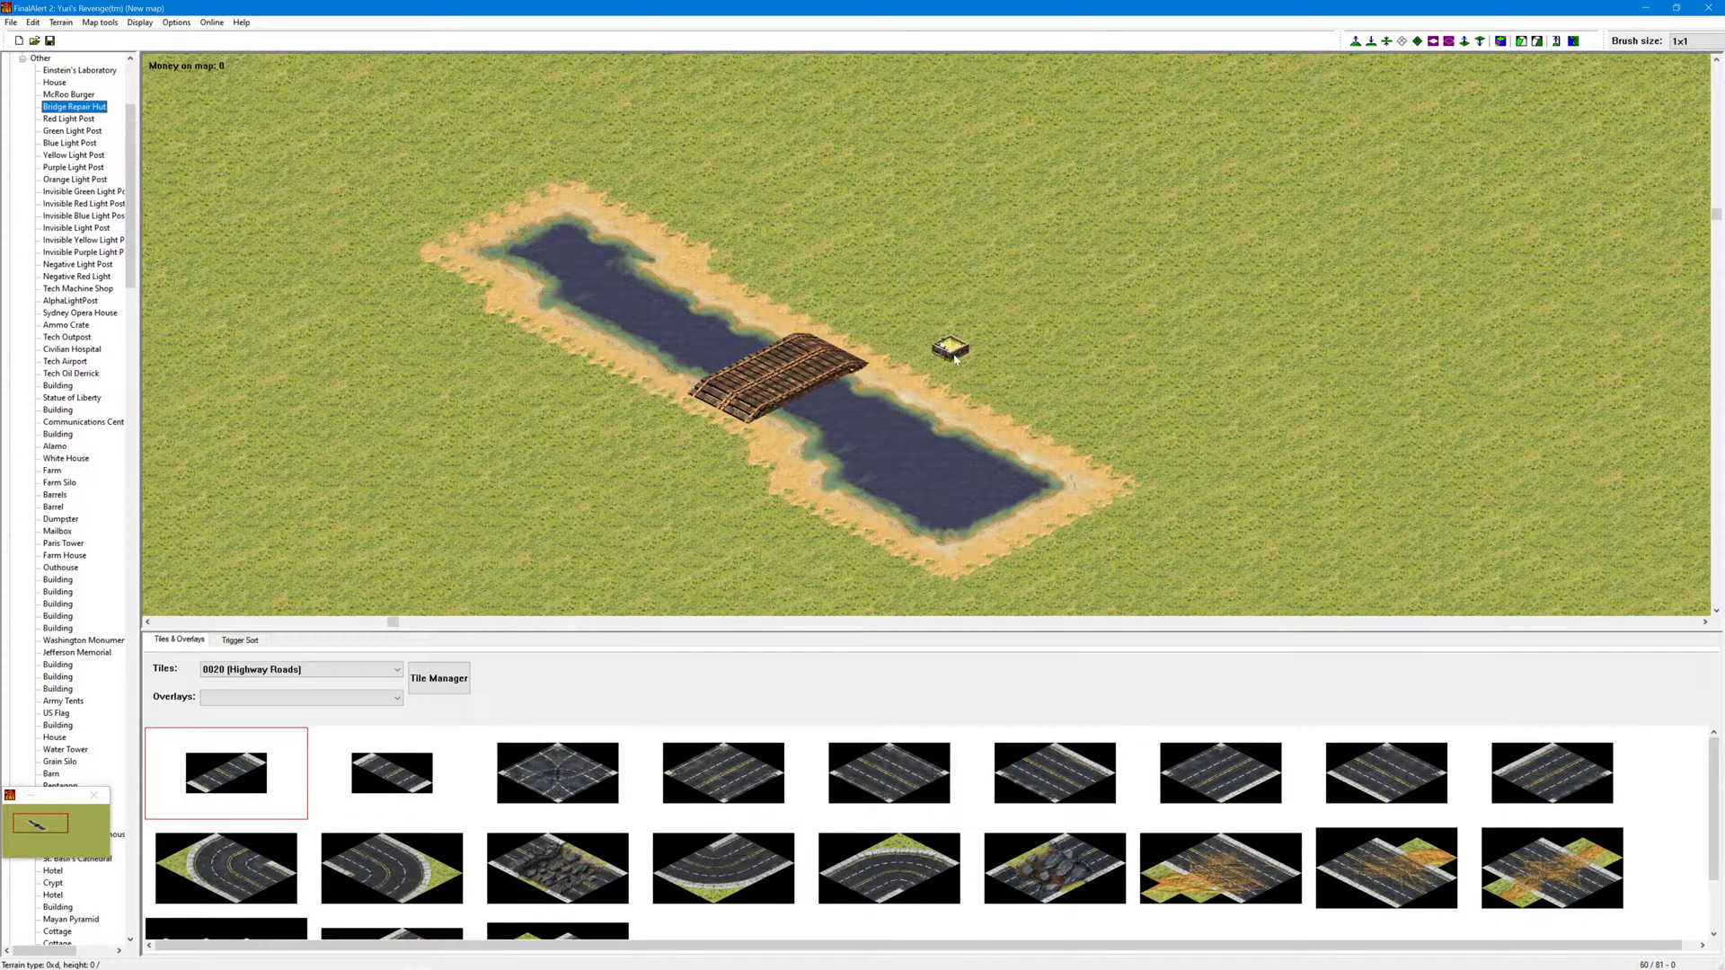
pyautogui.click(889, 377)
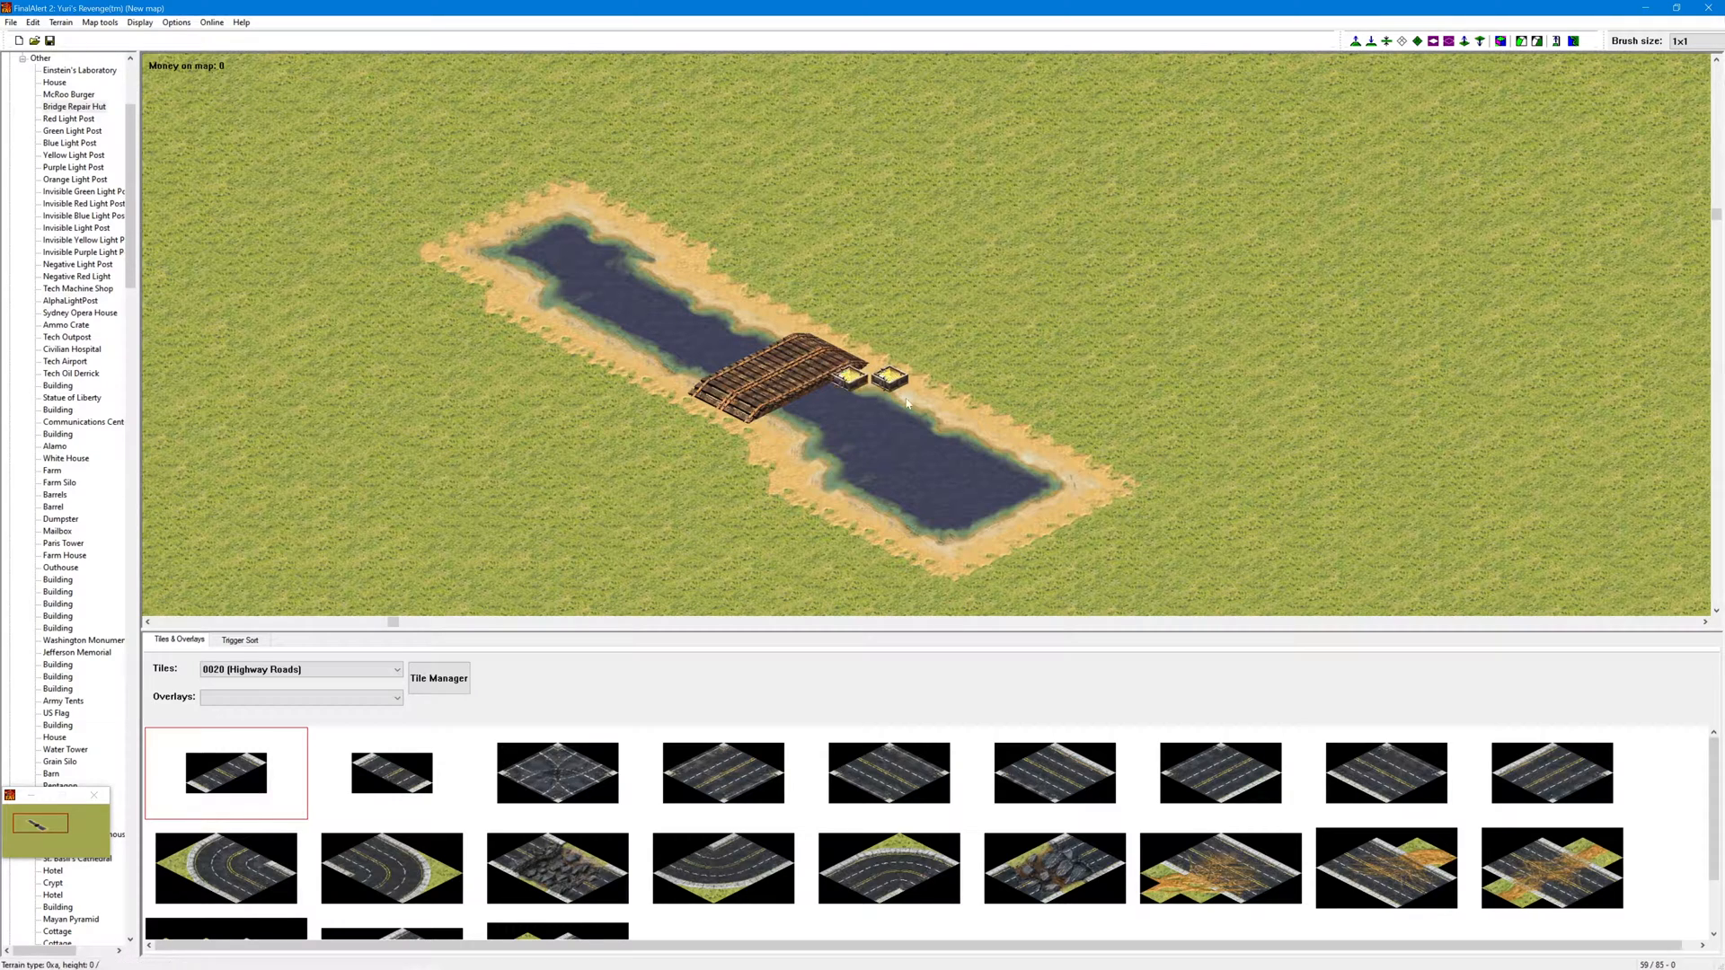
pyautogui.click(649, 385)
pyautogui.rightClick(789, 510)
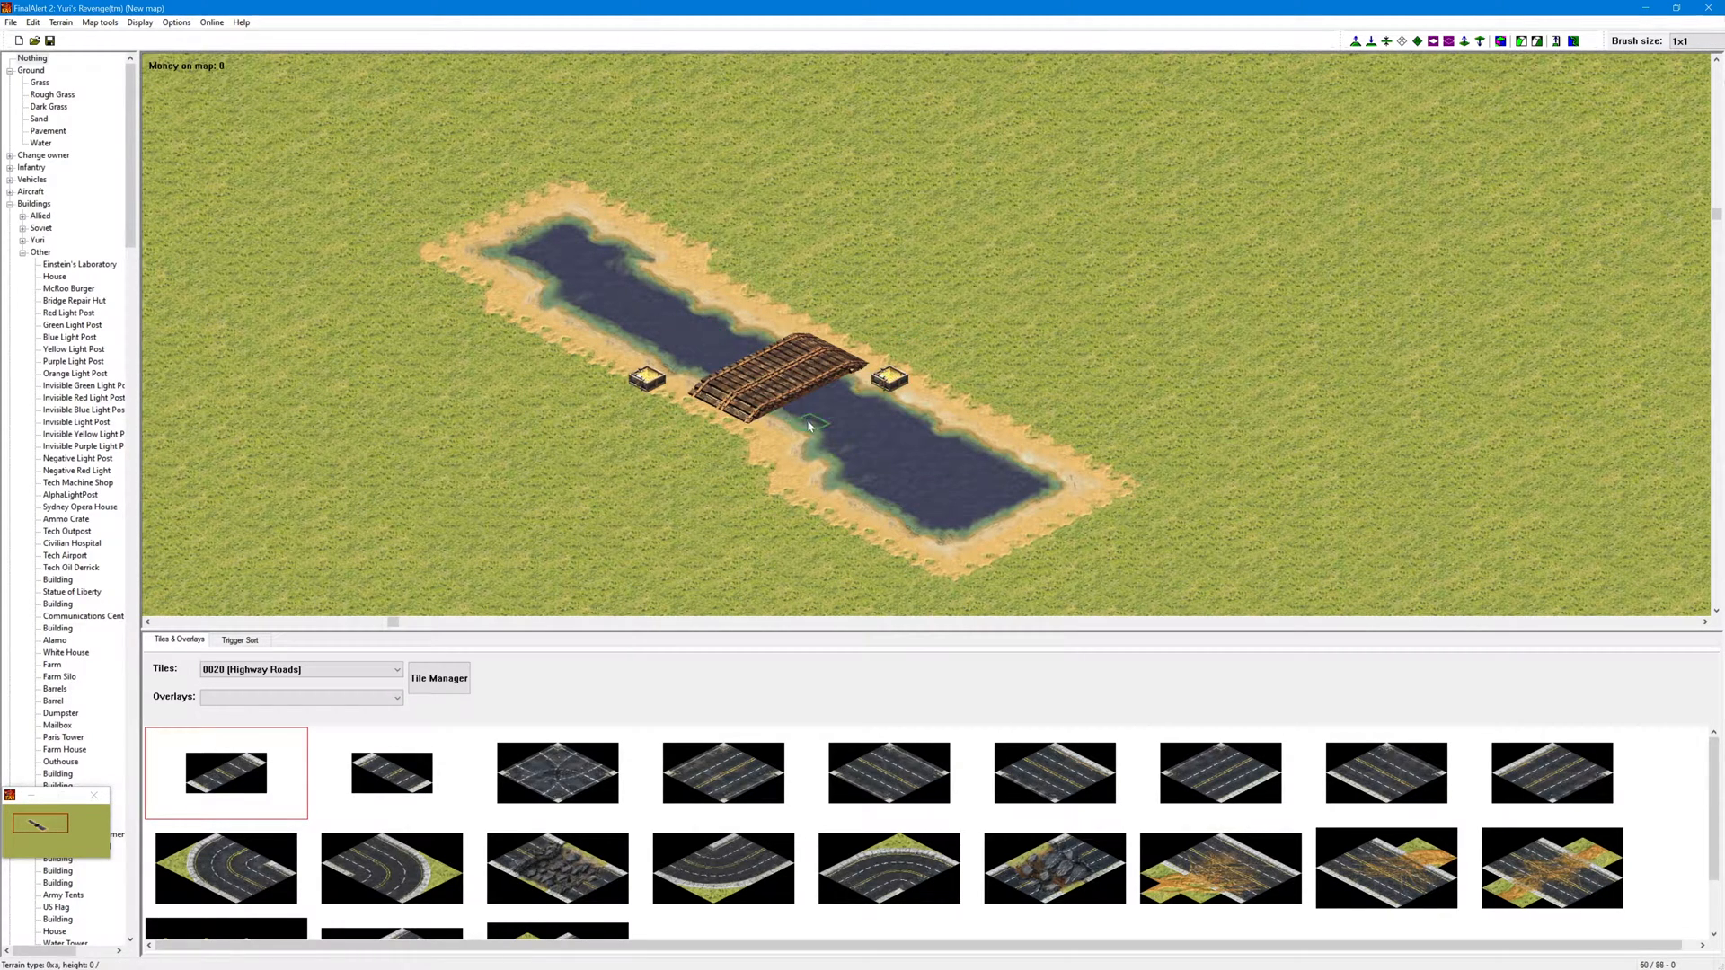
# Step: Lay a Small concrete bridge parallel to the wooden one across the wide lower end of the water
pyautogui.moveTo(881, 497); pyautogui.dragTo(938, 483, button='right')
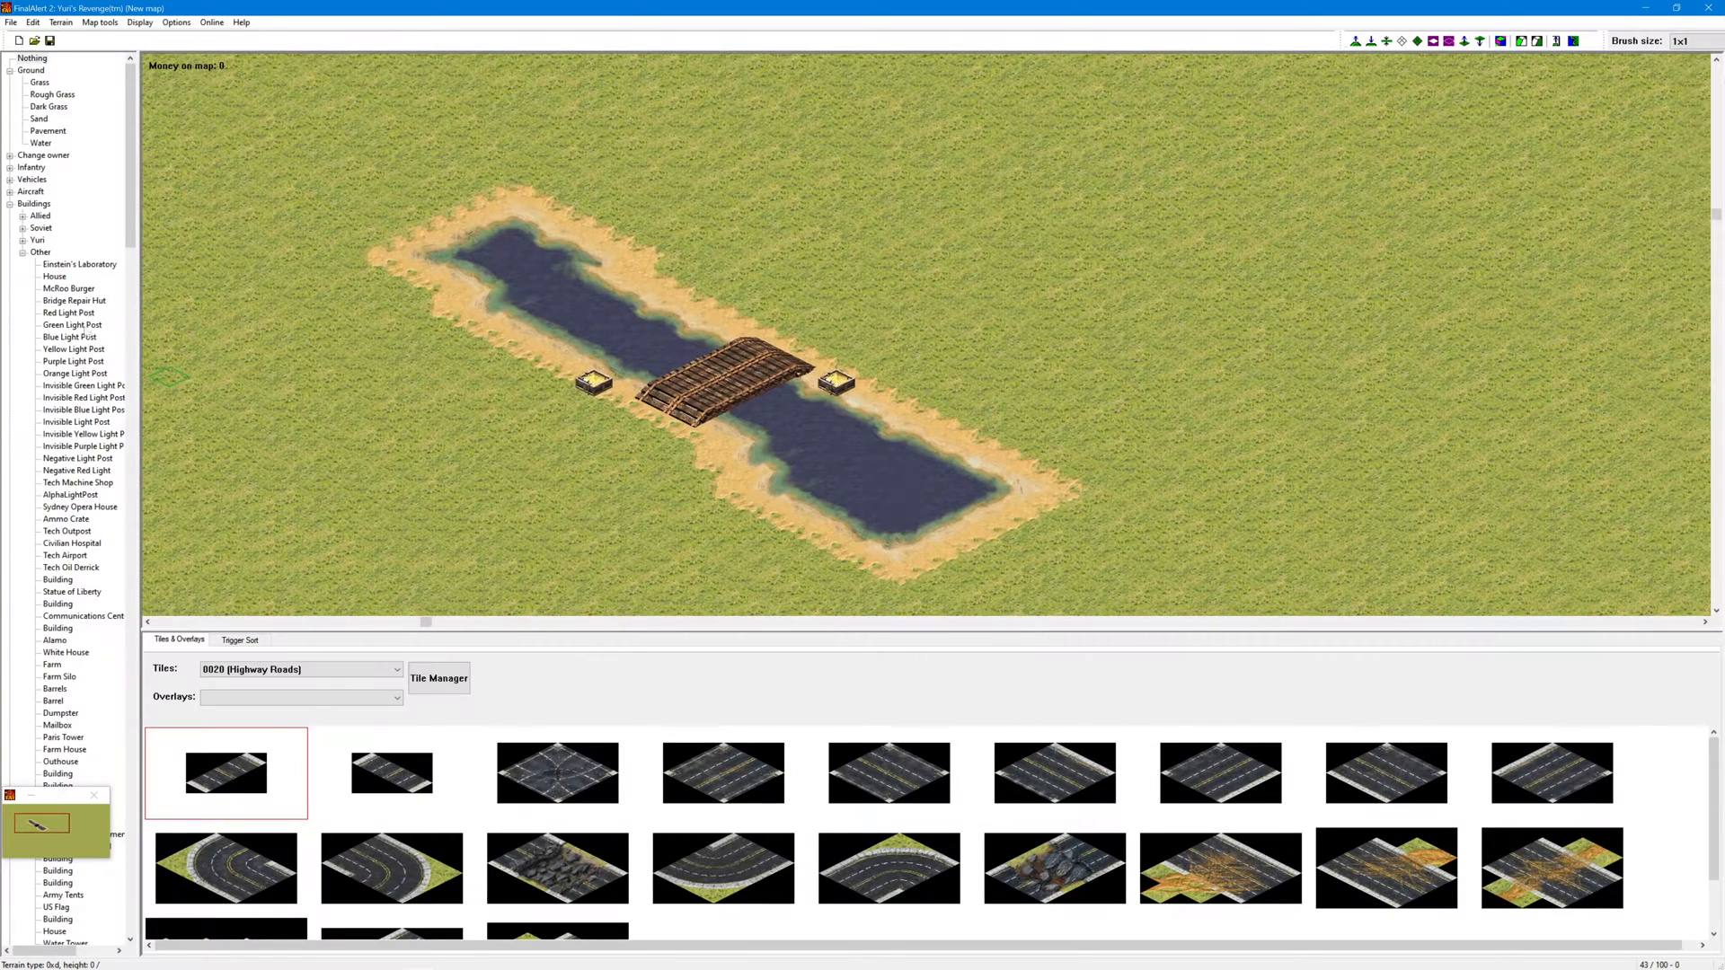
pyautogui.moveTo(786, 381); pyautogui.dragTo(745, 397, button='right')
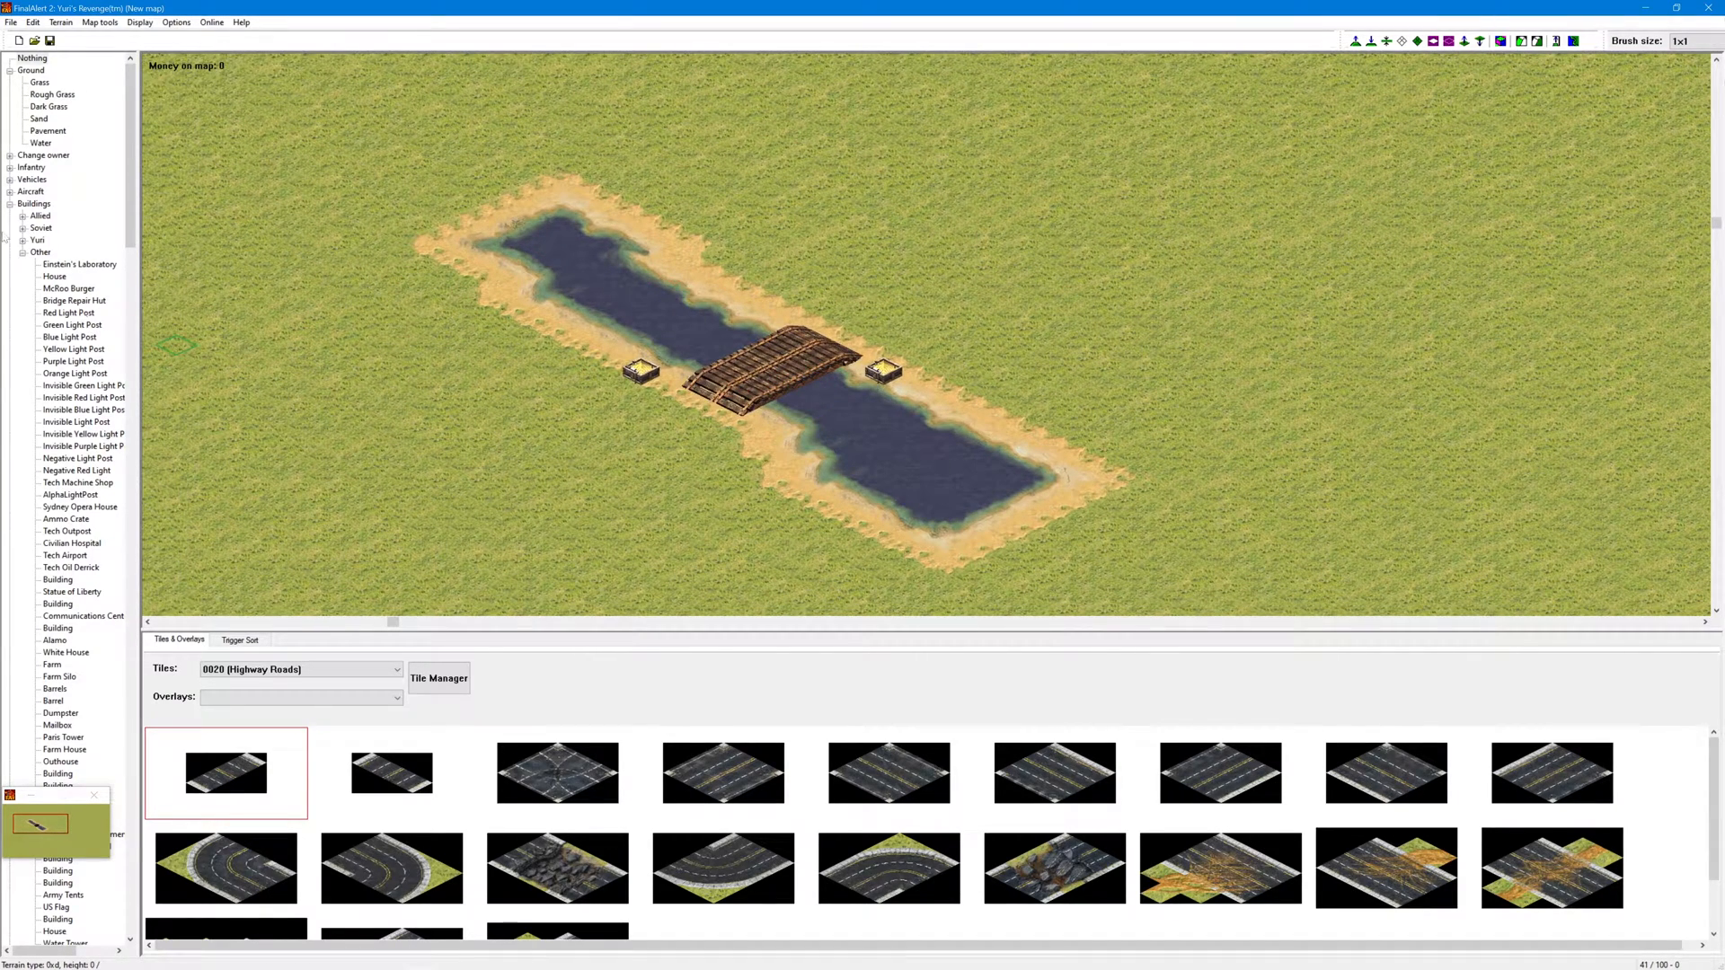
pyautogui.click(10, 192)
pyautogui.click(10, 192)
pyautogui.click(10, 204)
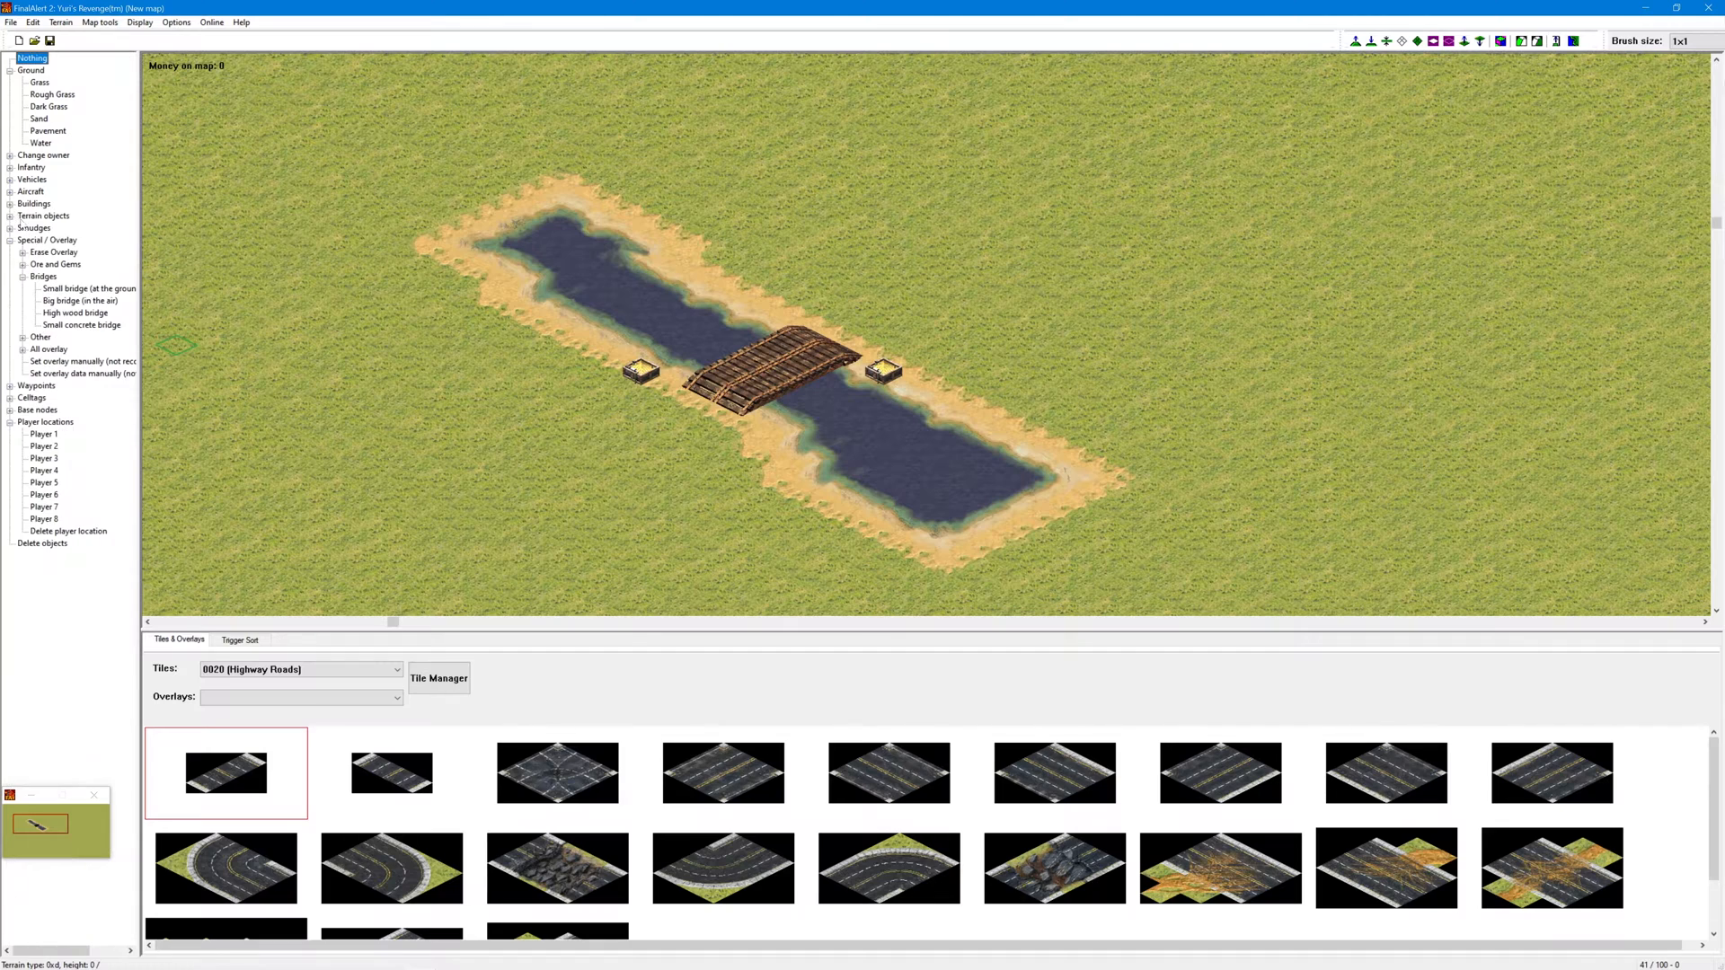
pyautogui.click(74, 327)
pyautogui.click(1022, 445)
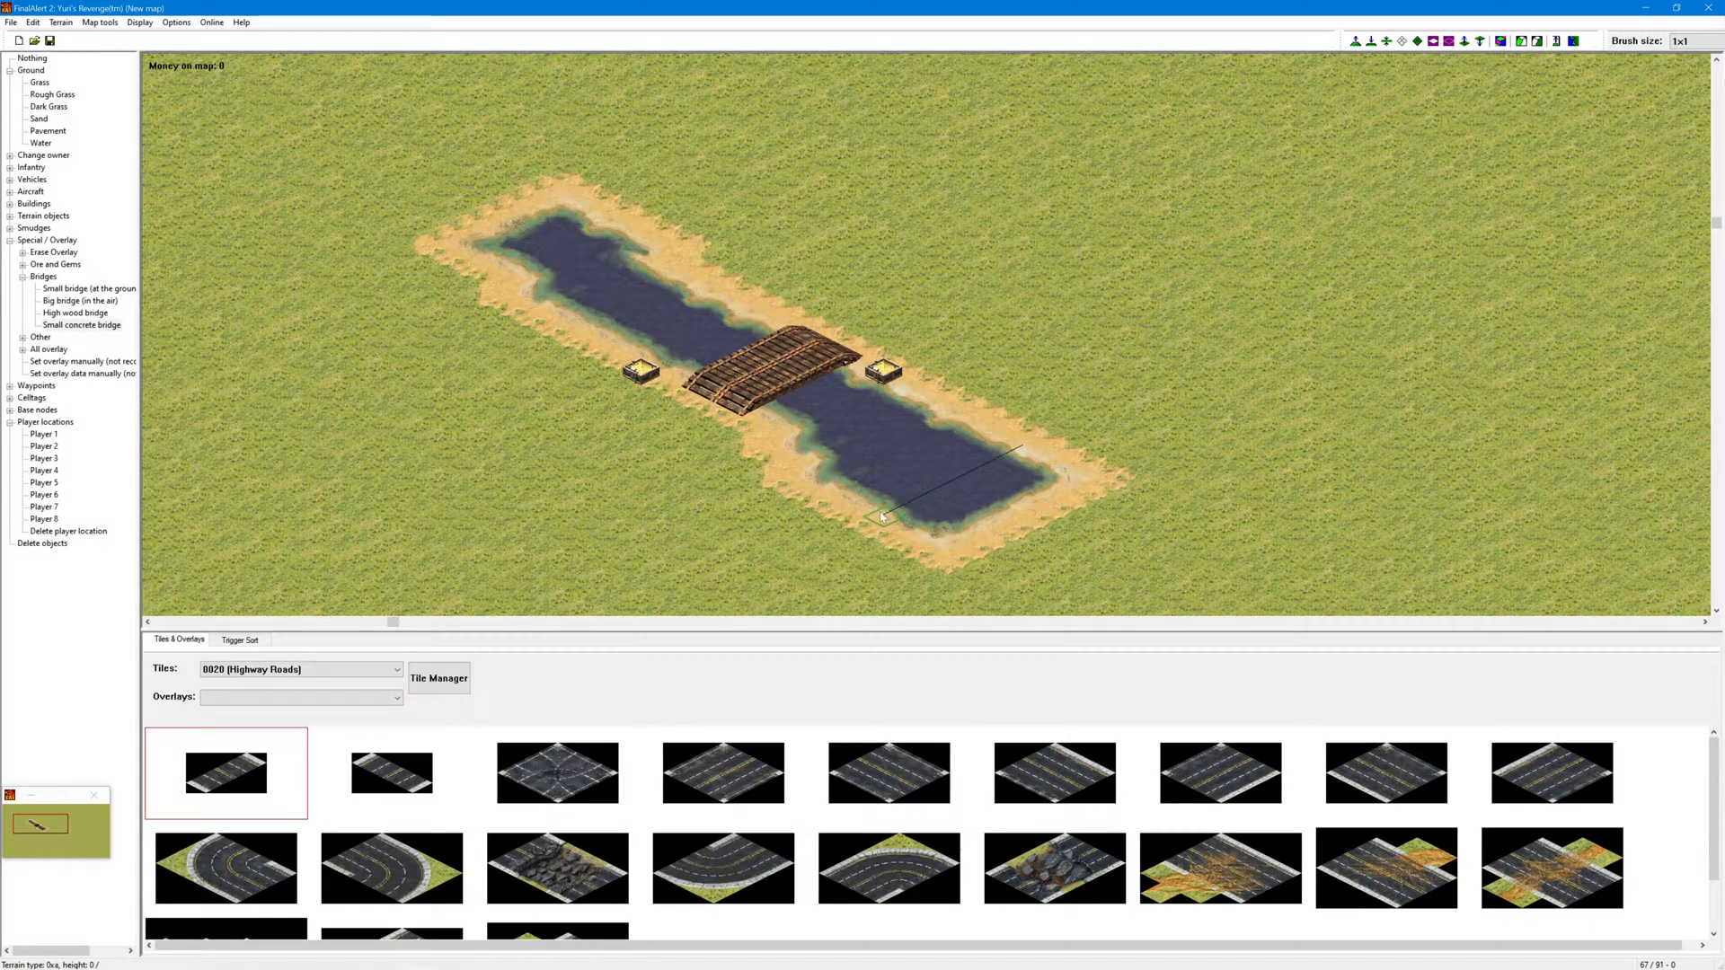
pyautogui.moveTo(881, 516); pyautogui.dragTo(884, 518)
# Step: Extend the concrete bridge at both ends with the second, narrow straight highway road tile
pyautogui.moveTo(974, 573); pyautogui.dragTo(951, 490, button='right')
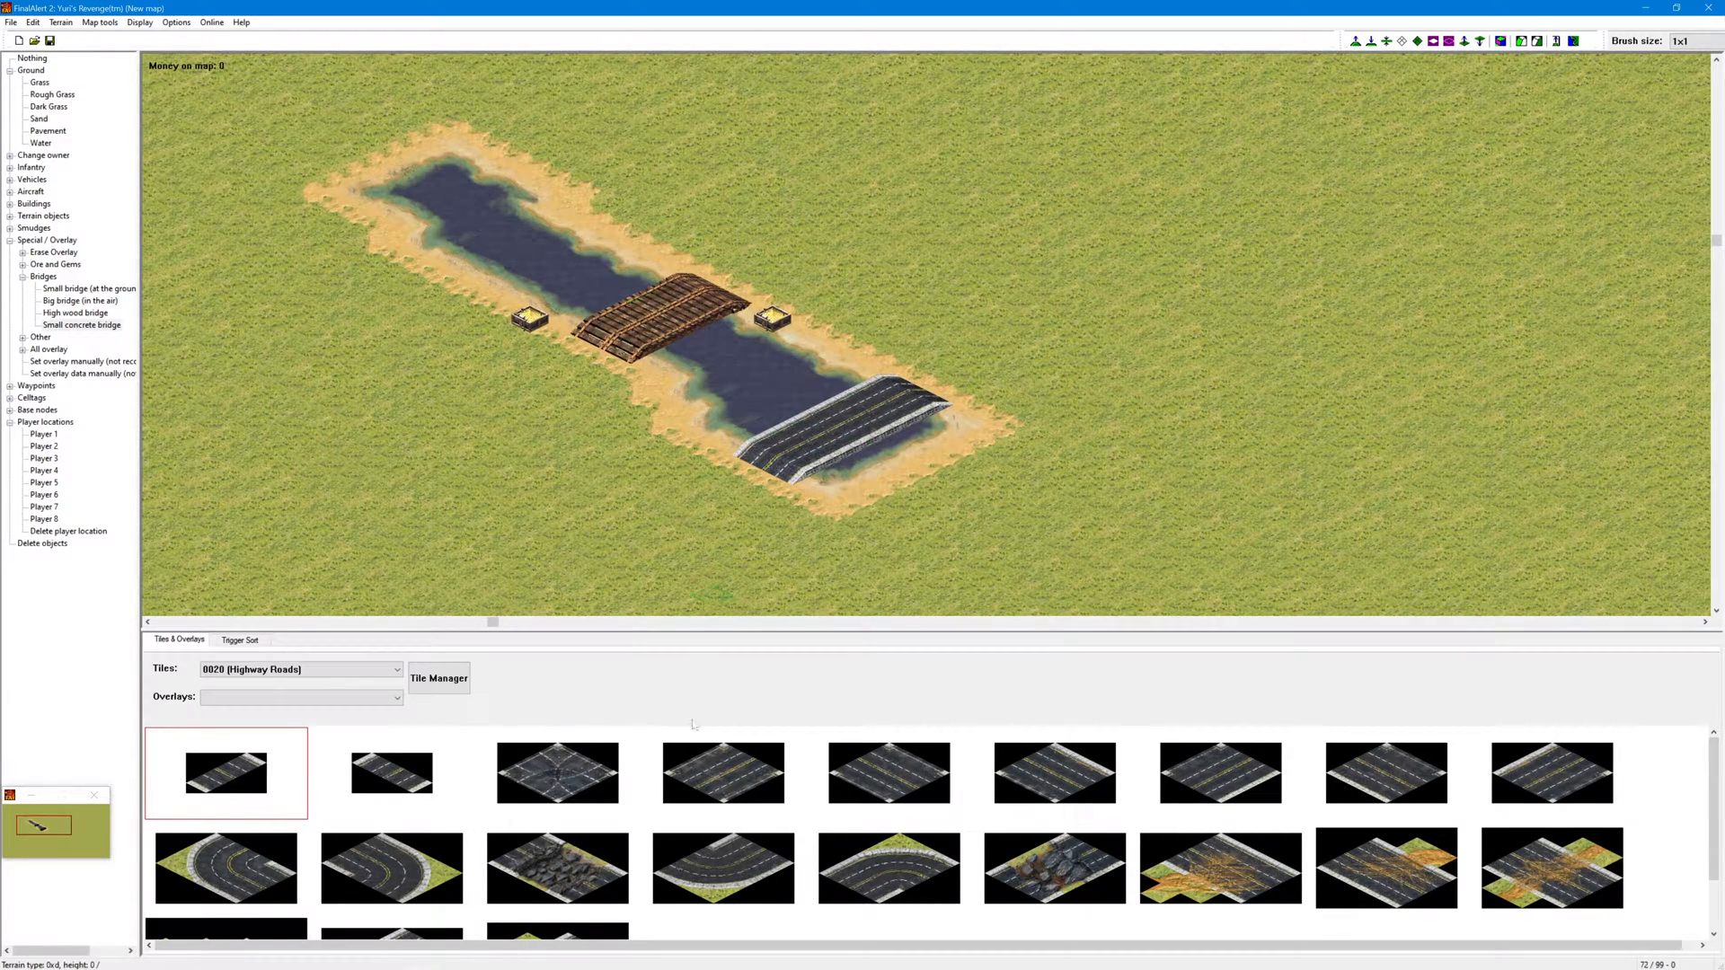
pyautogui.click(443, 757)
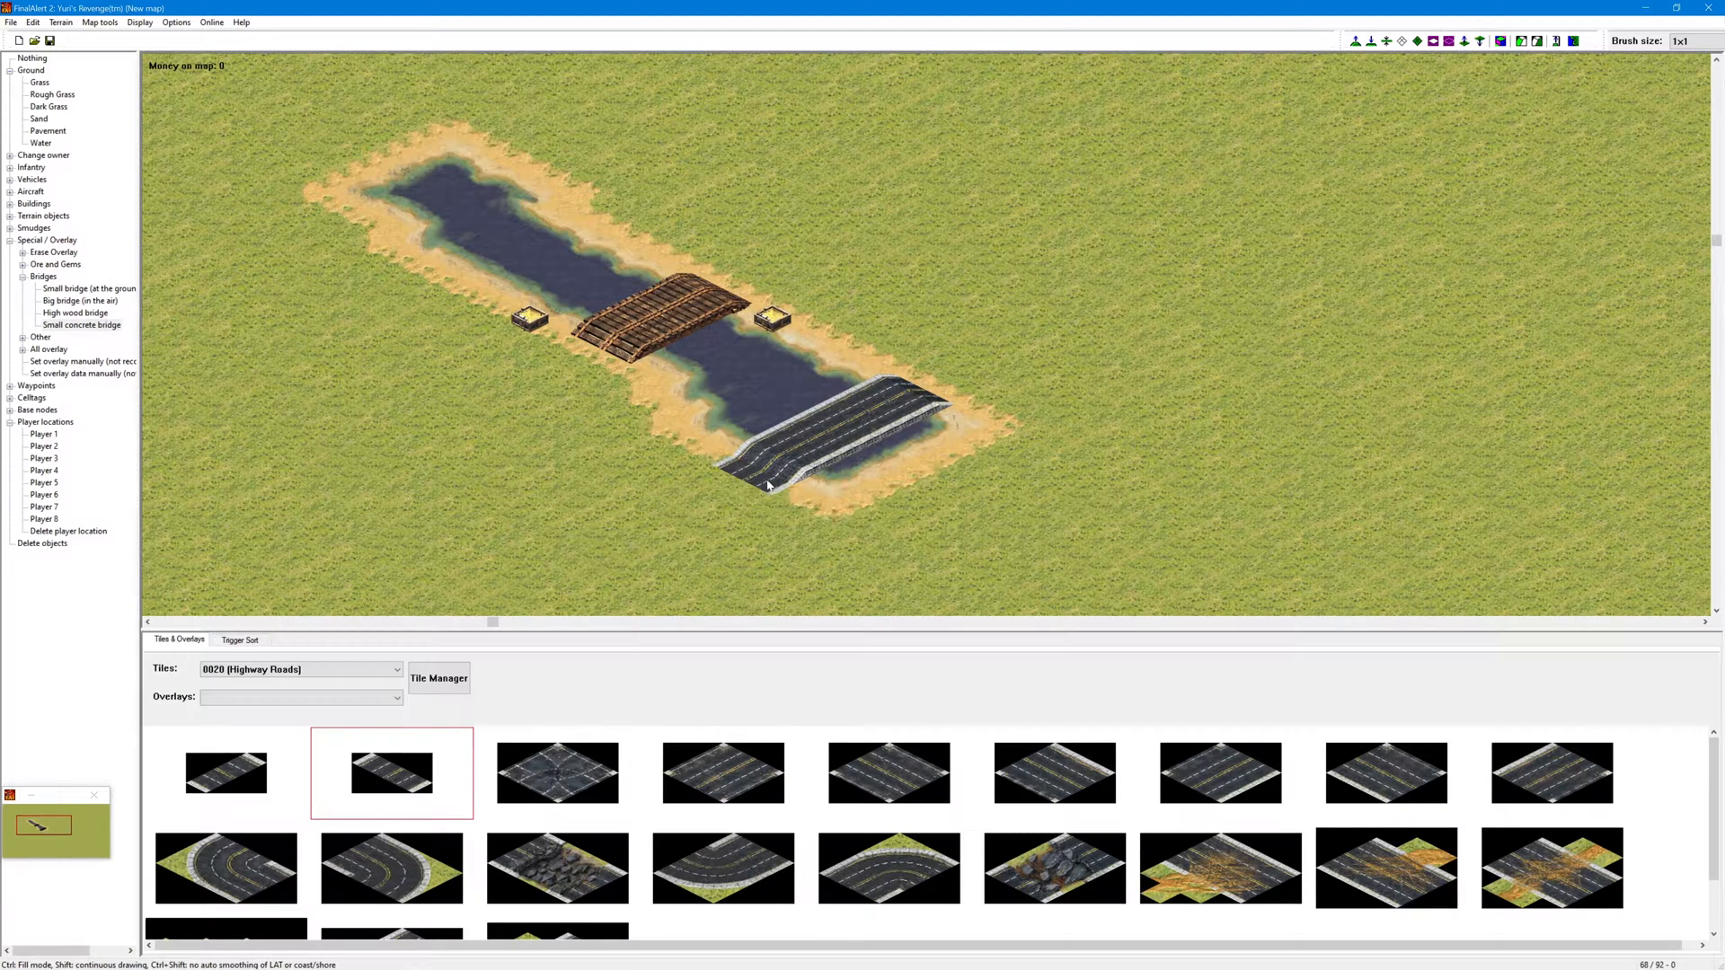
pyautogui.click(676, 523)
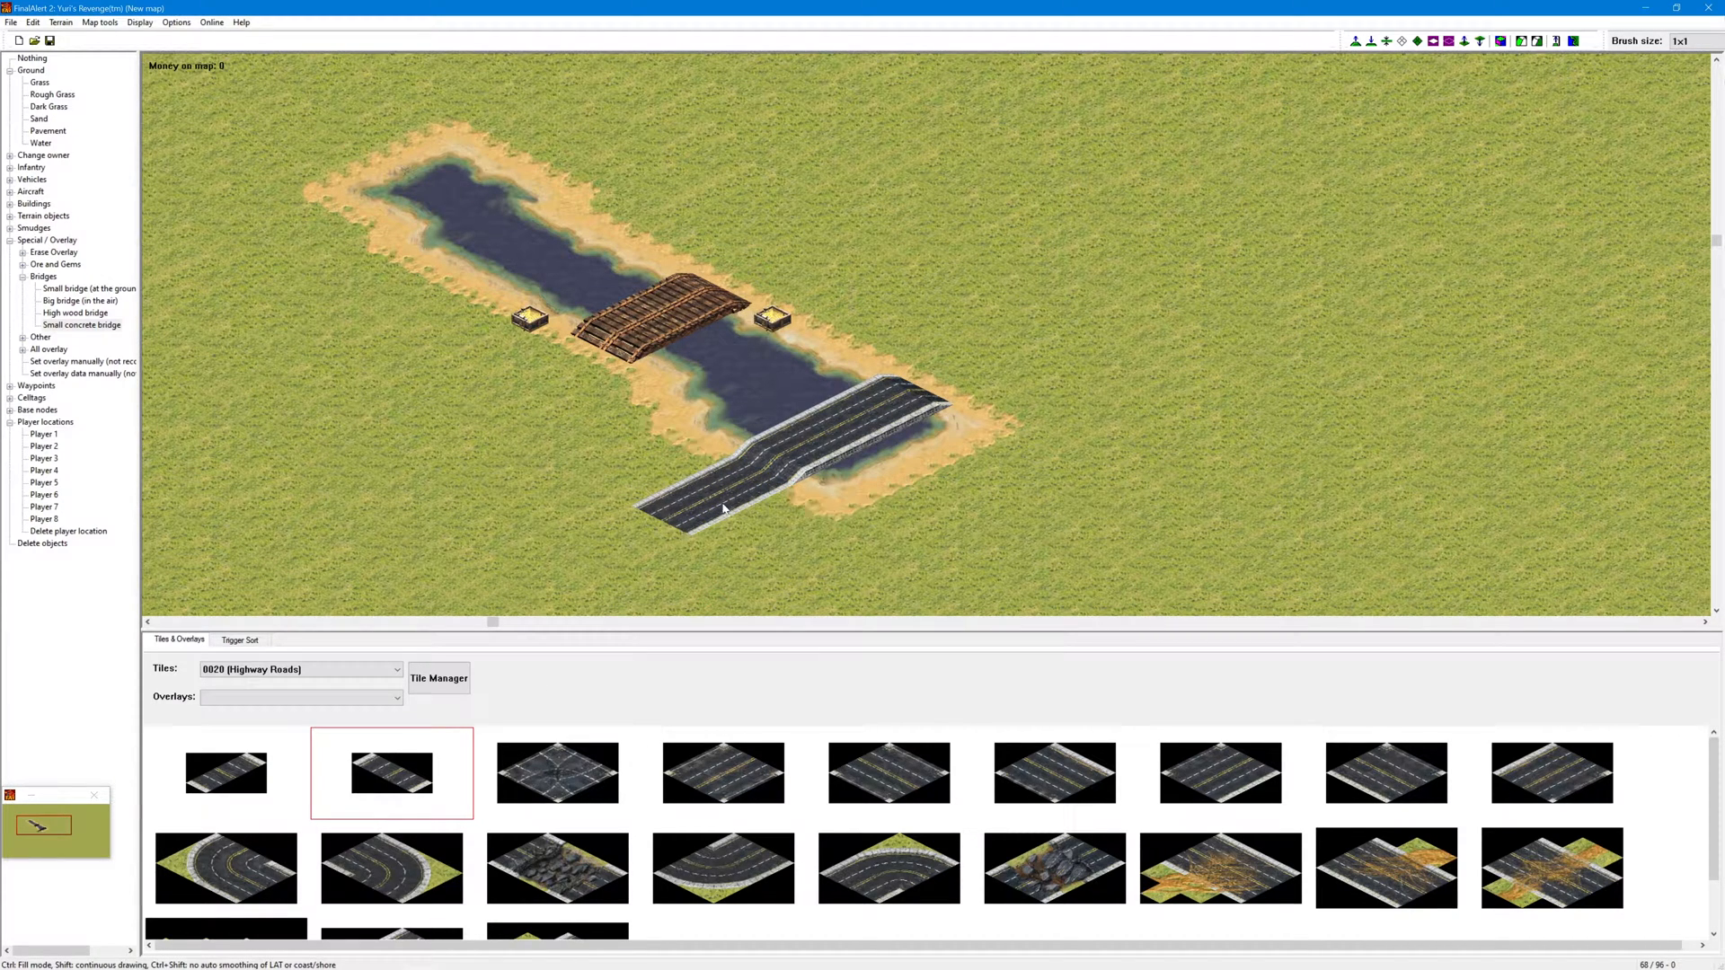
pyautogui.click(988, 391)
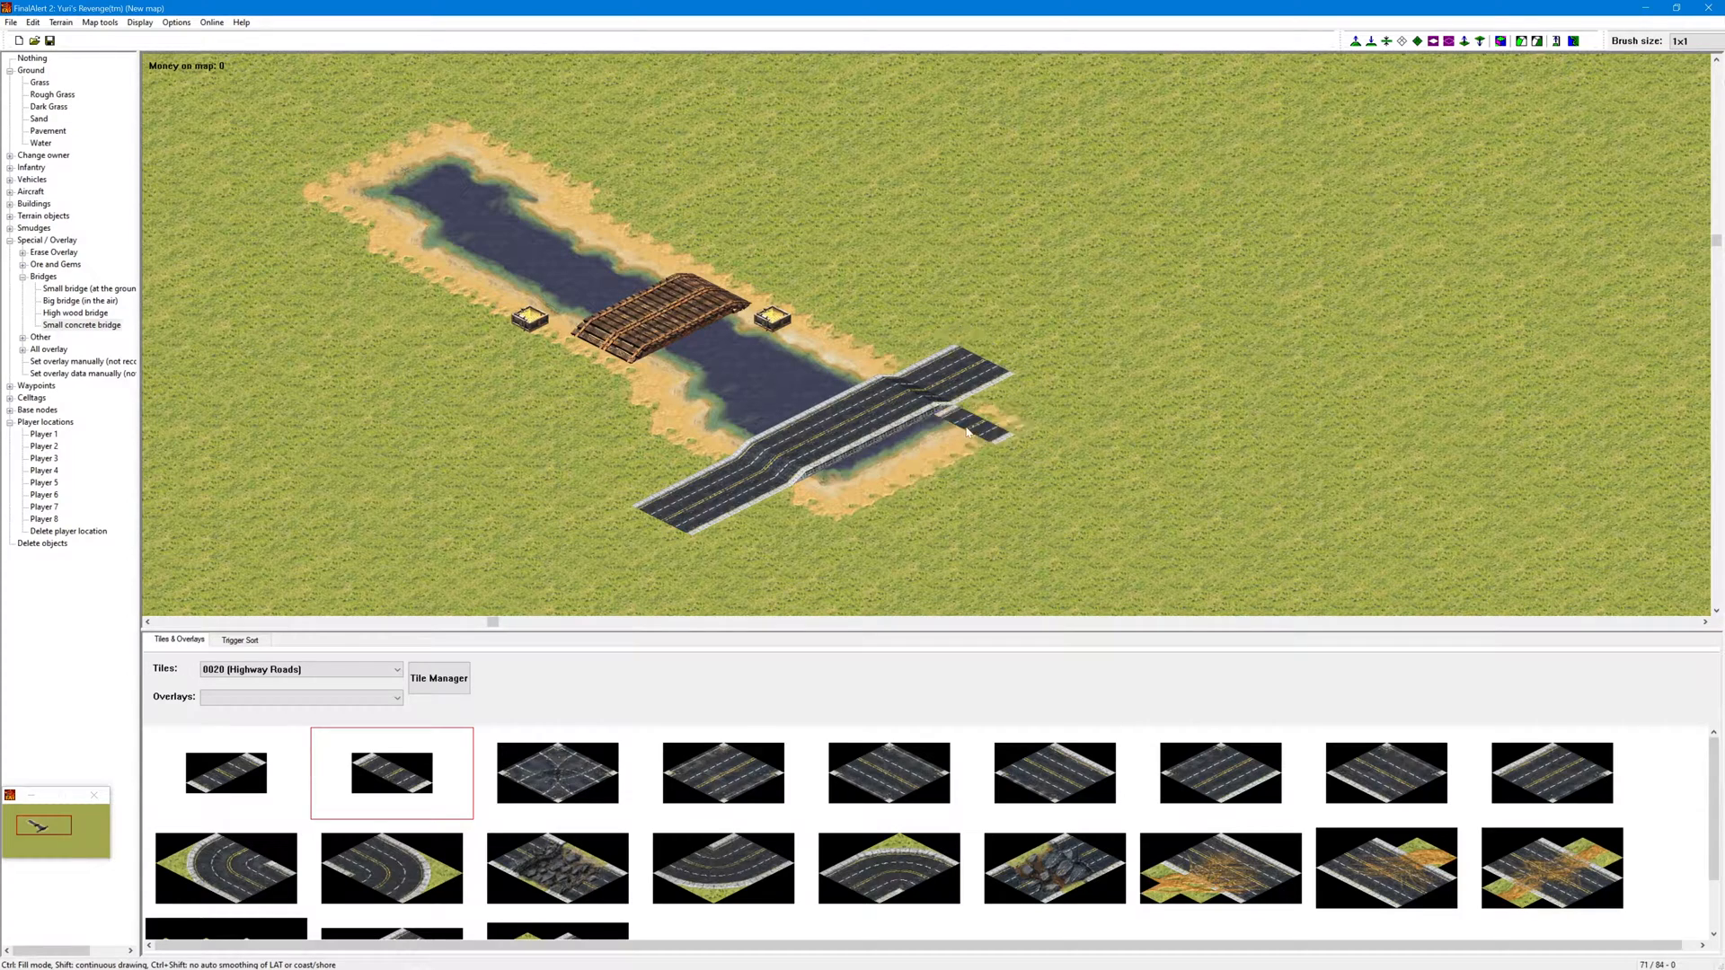
# Step: Switch the tile set to 0010 (Grass Cliffs) and show the terrain as coloured, numbered framework tiles over open ground
pyautogui.scroll(2, 1033, 404)
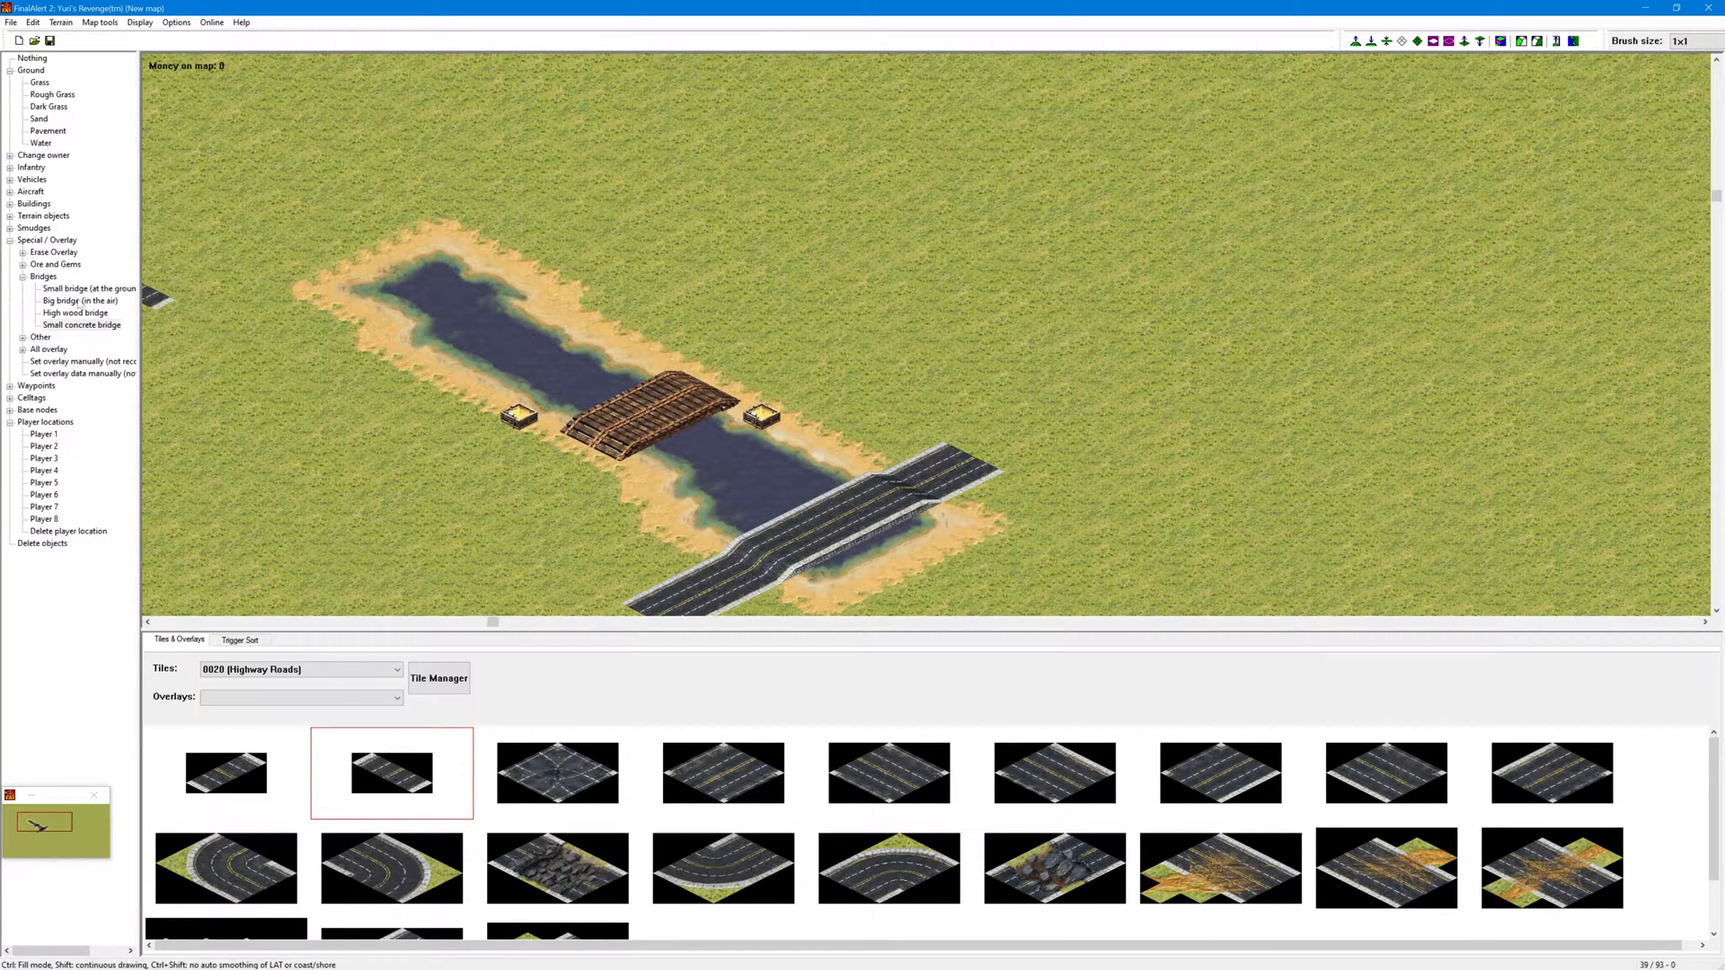
pyautogui.moveTo(269, 373); pyautogui.dragTo(909, 454, button='middle')
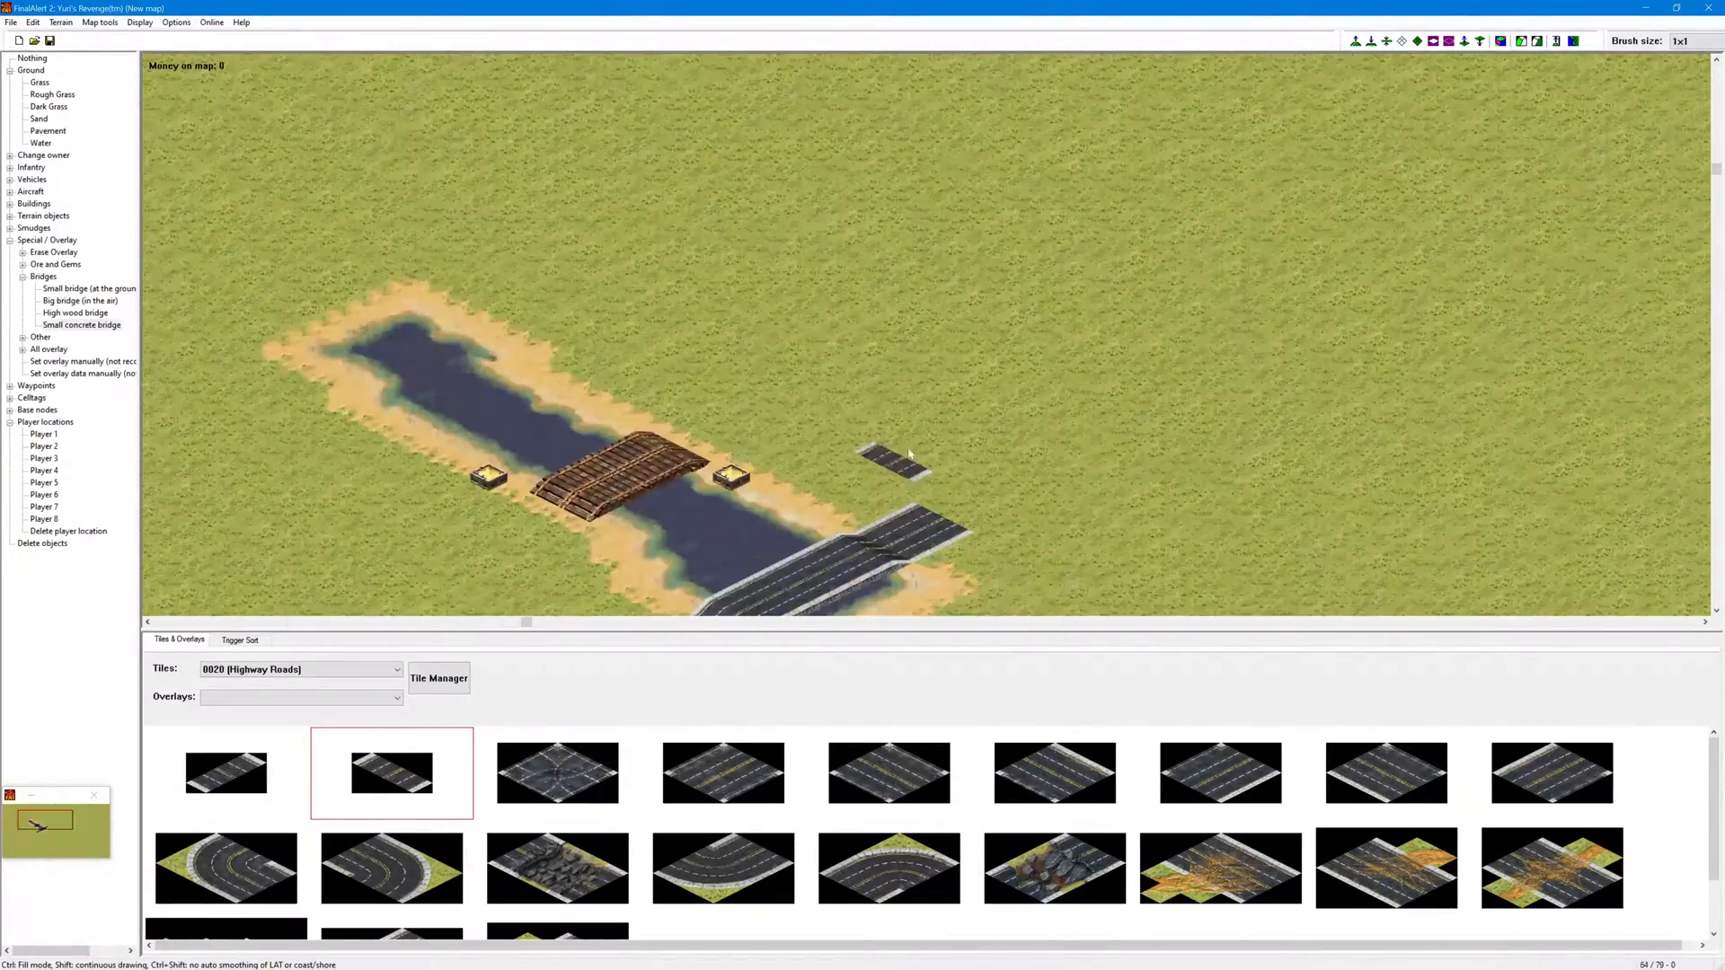
pyautogui.moveTo(869, 372); pyautogui.dragTo(1049, 414, button='middle')
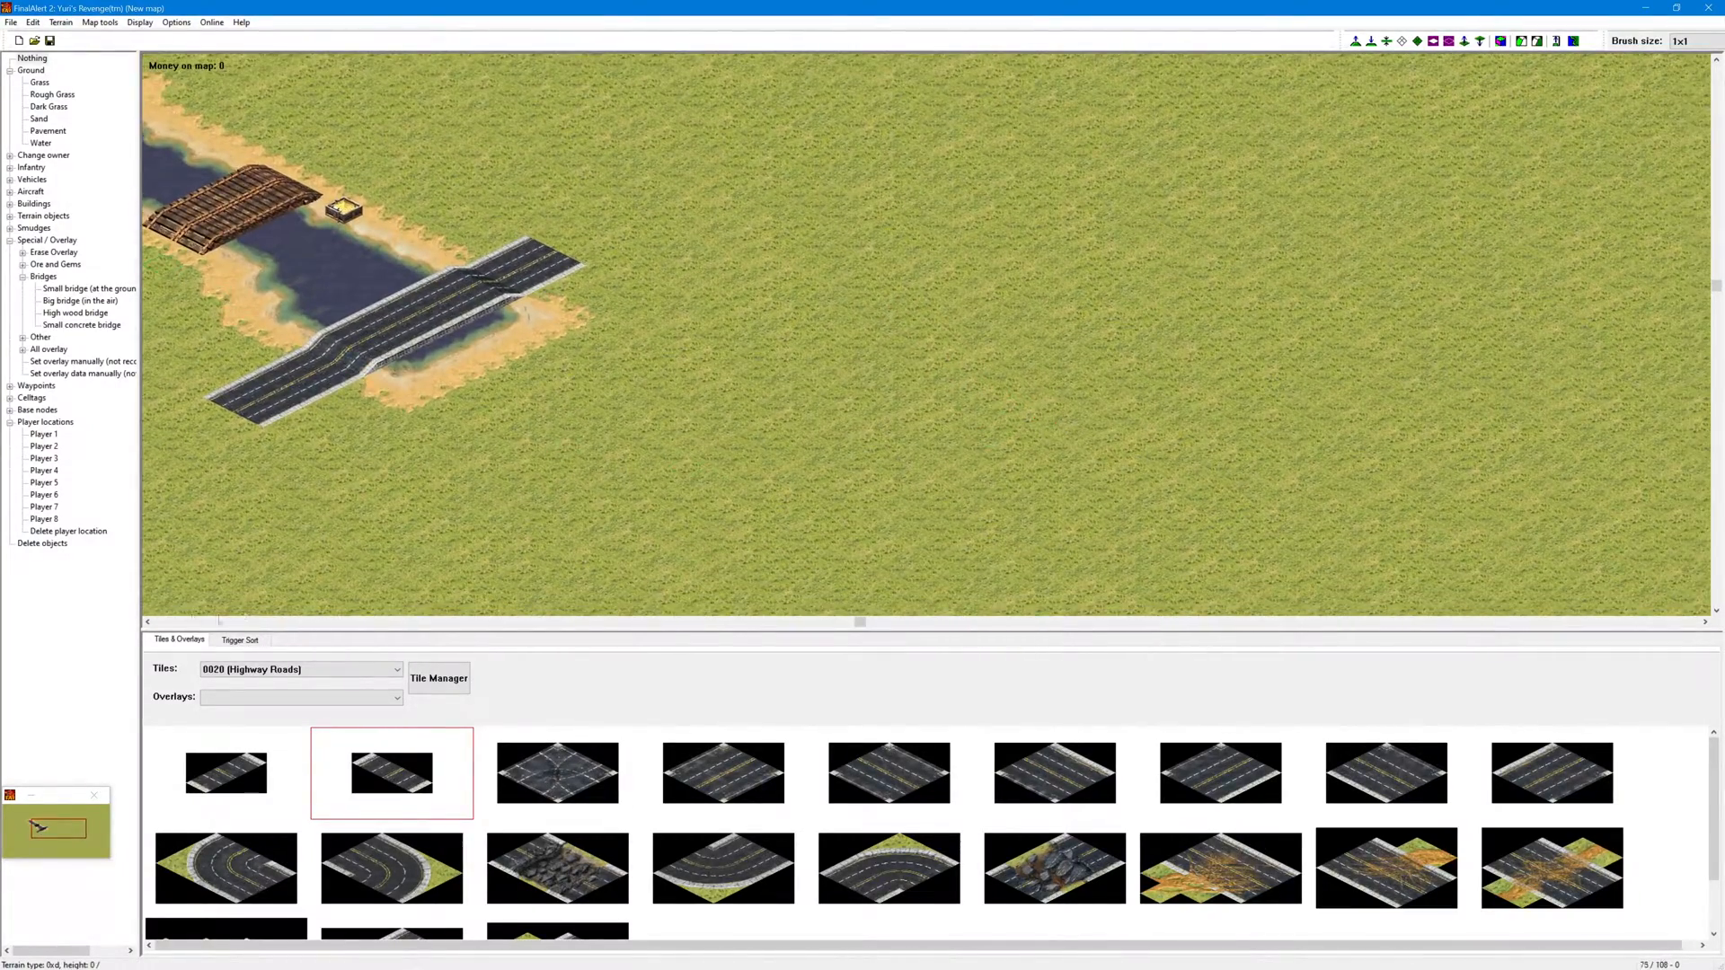
pyautogui.scroll(11, 283, 665)
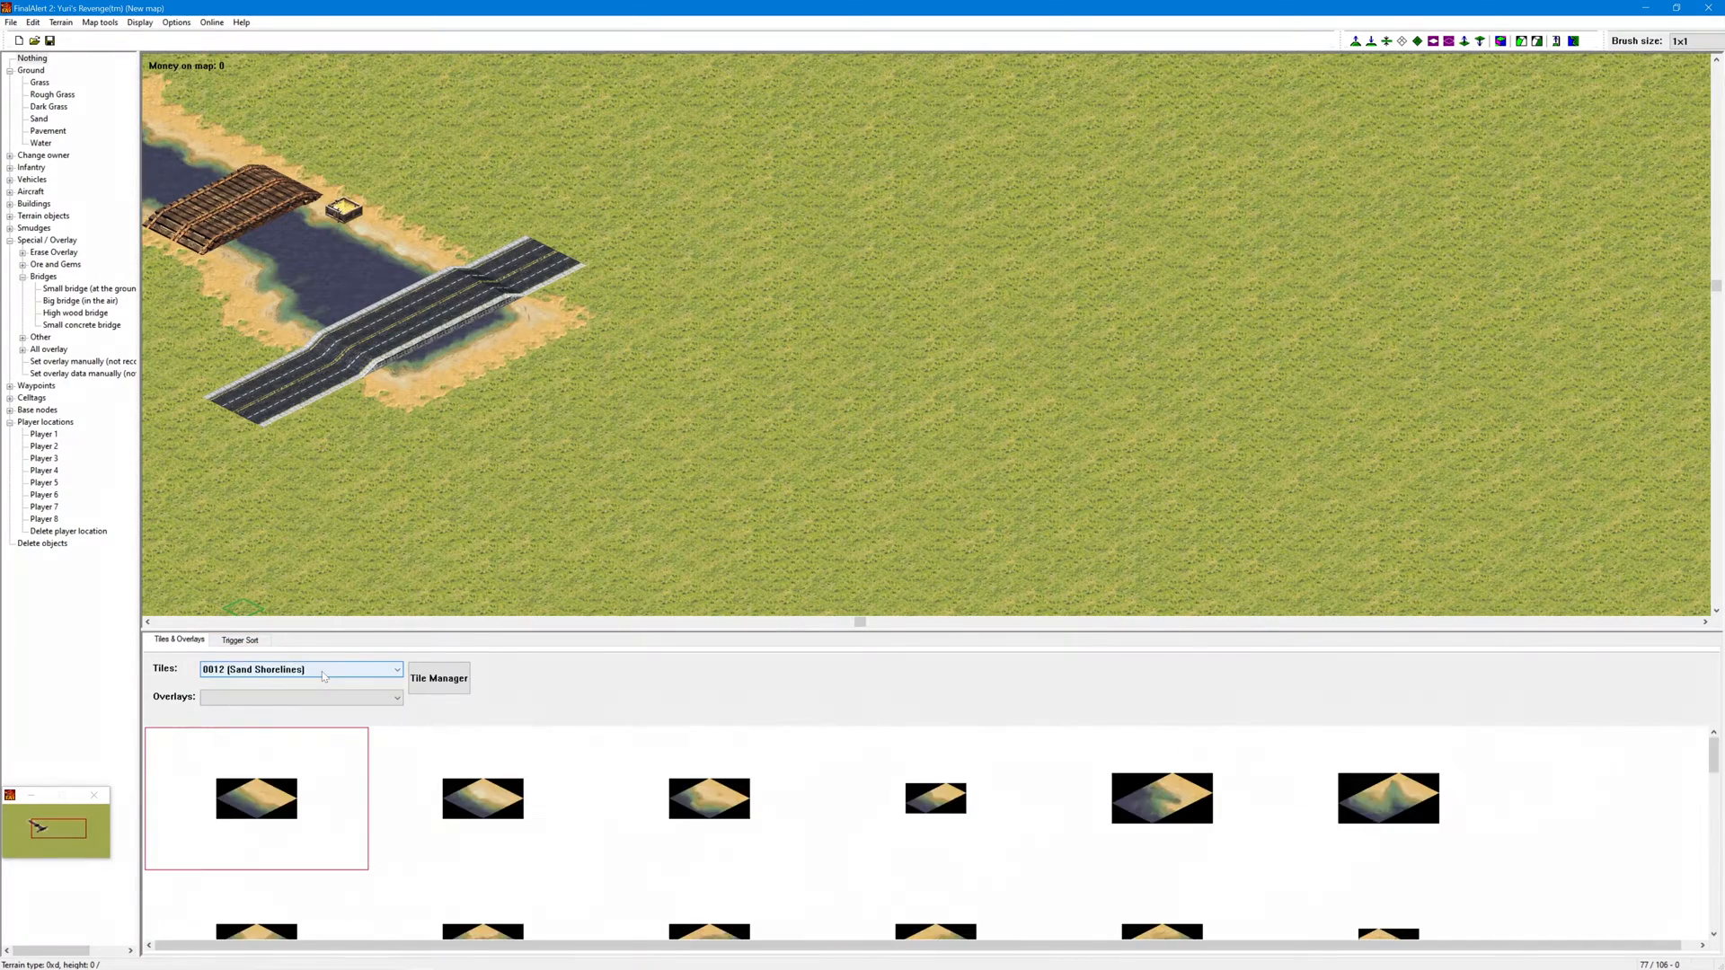
pyautogui.scroll(-1, 323, 675)
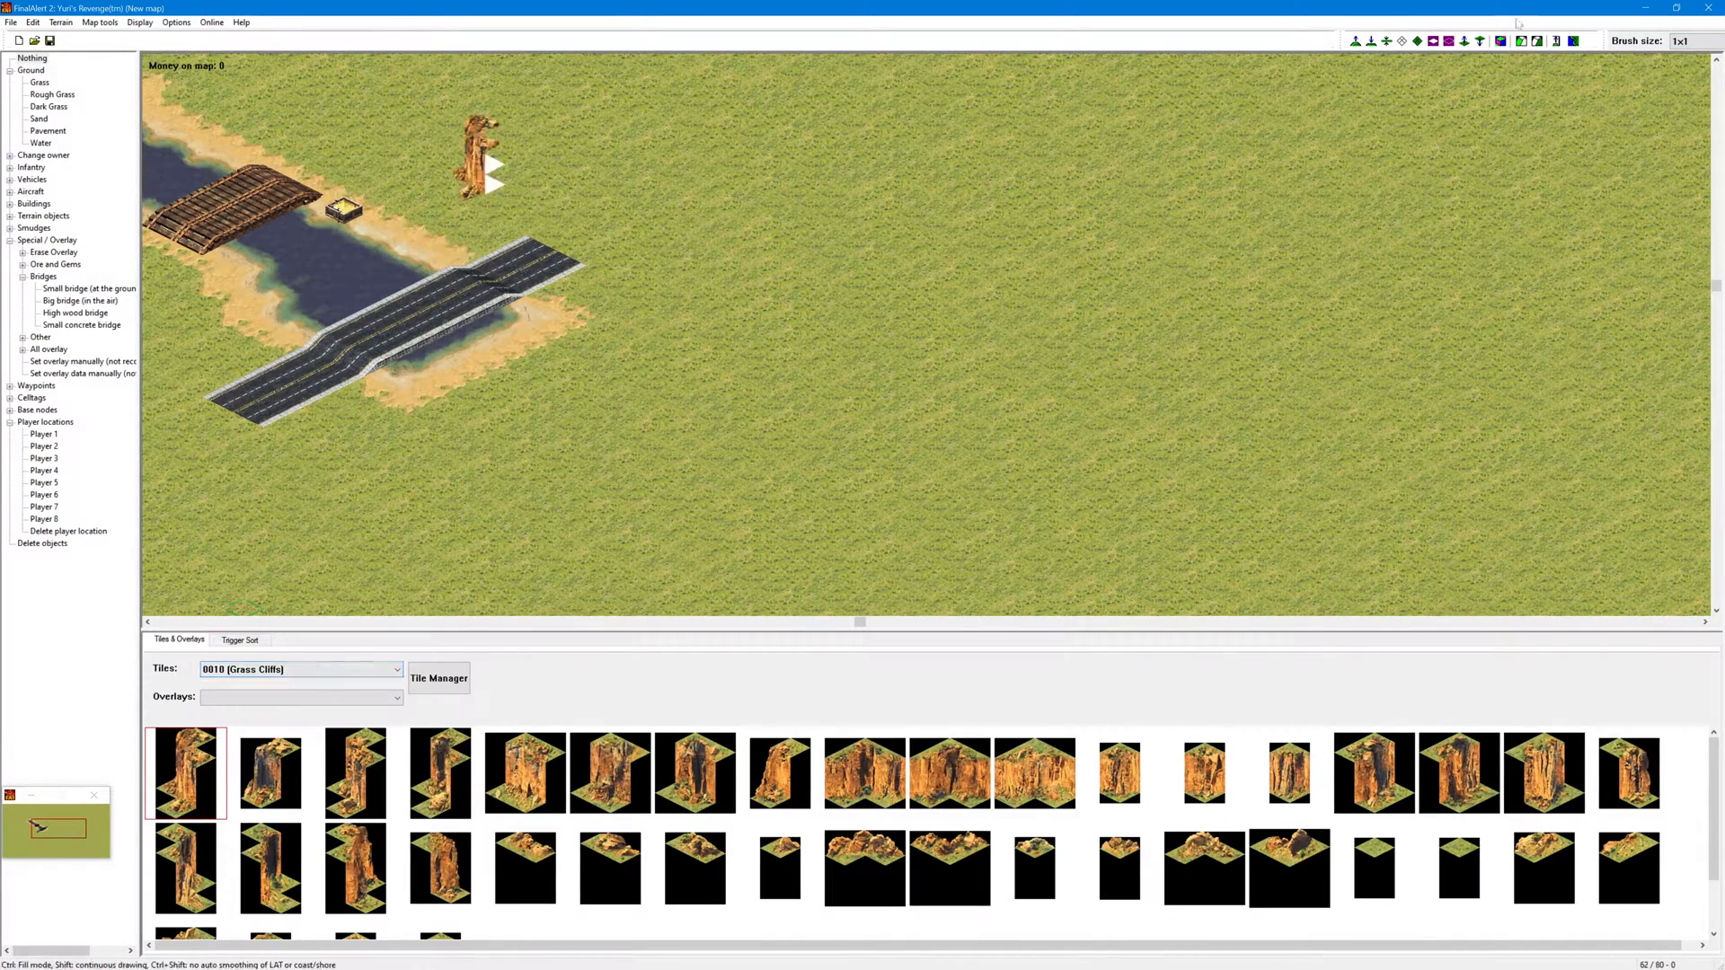
pyautogui.click(1500, 40)
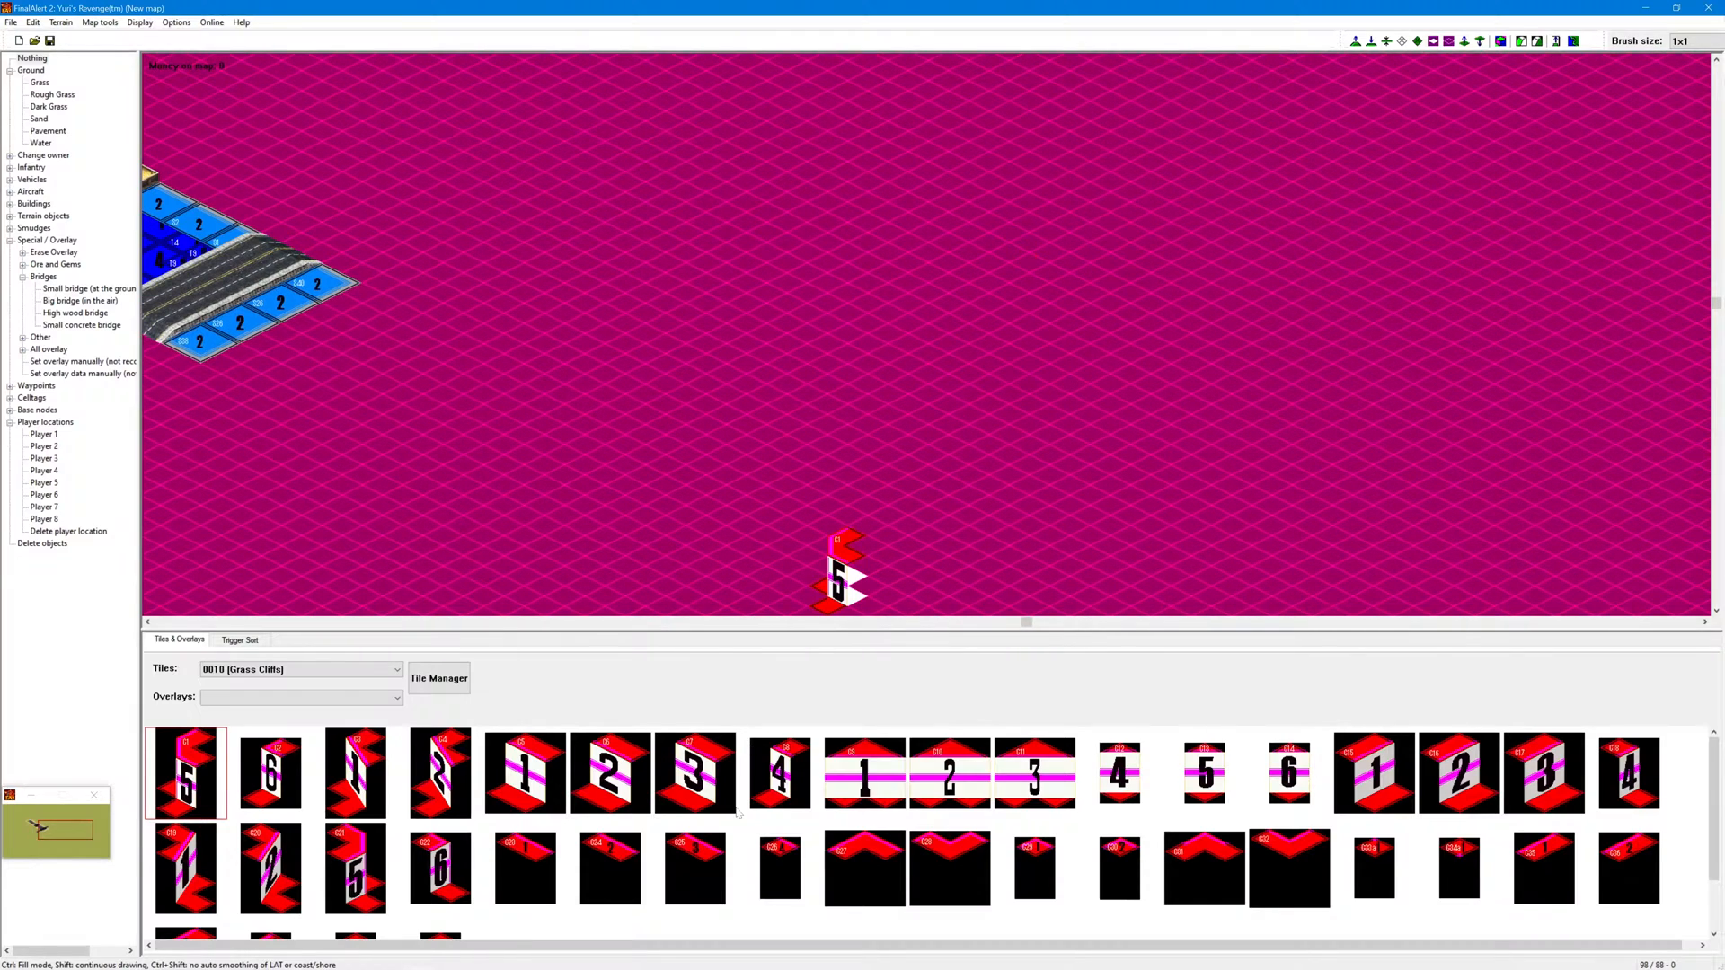
# Step: Build a straight diagonal wall of eight C5 cliff tiles on the open ground east of the bridges
pyautogui.click(492, 757)
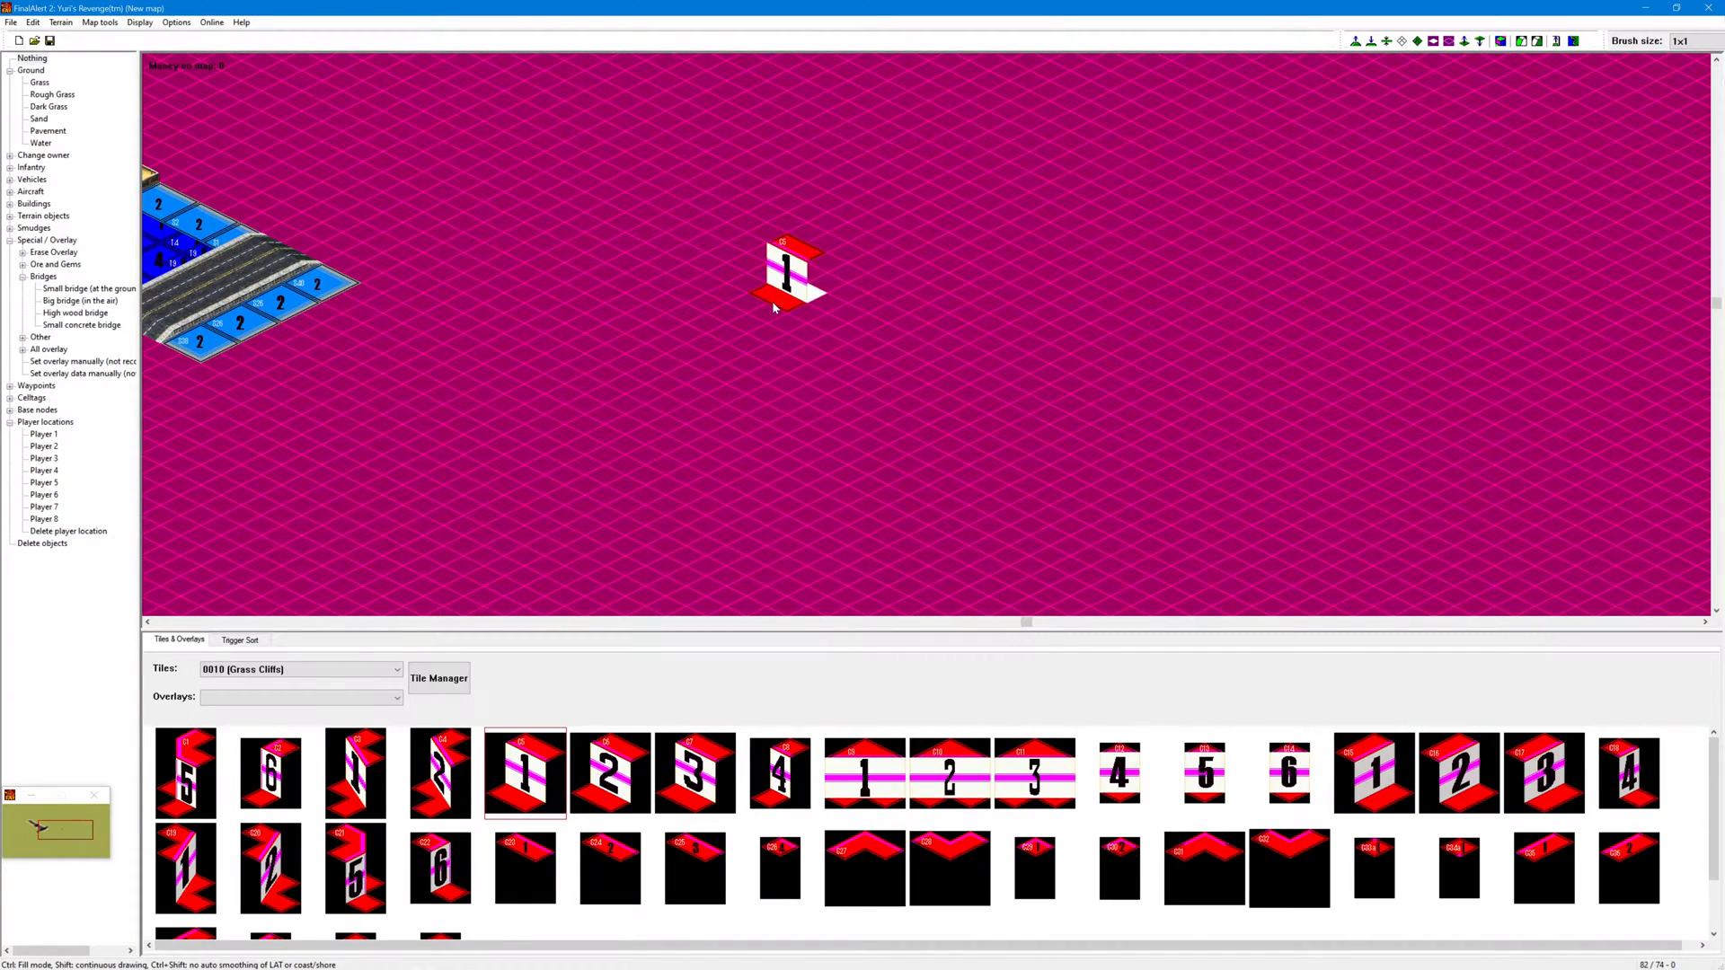
pyautogui.keyDown('shift'); pyautogui.moveTo(779, 304); pyautogui.dragTo(1033, 424); pyautogui.keyUp('shift')
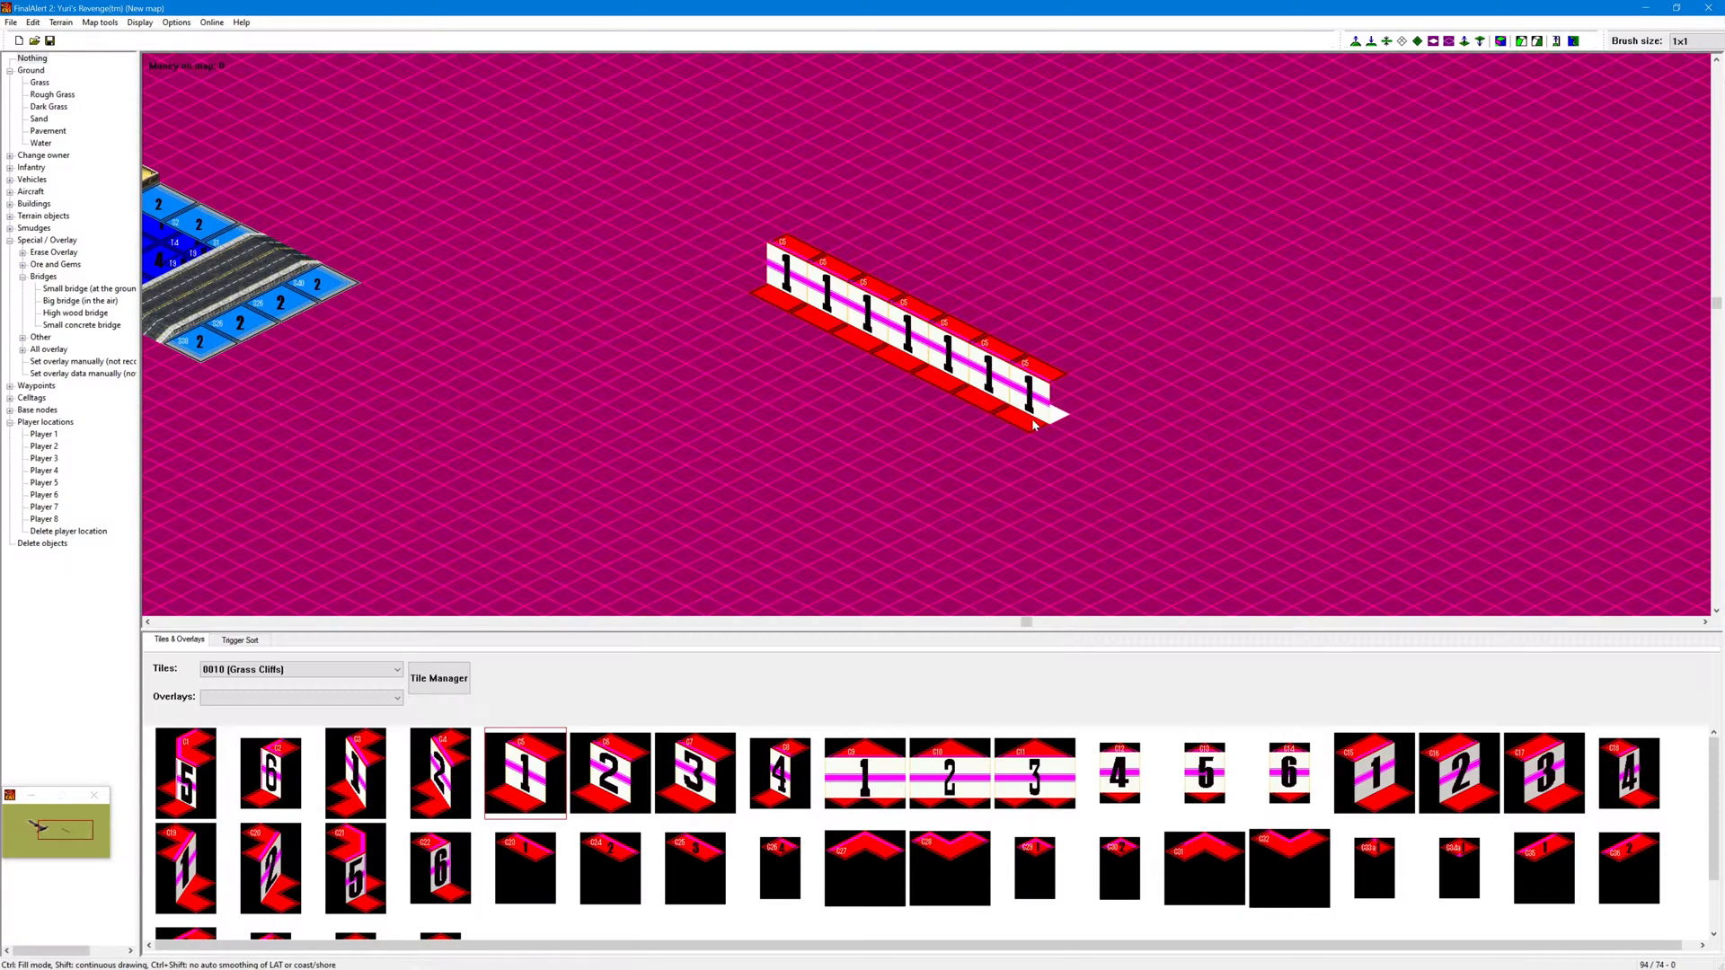
pyautogui.click(1075, 447)
# Step: Build a diagonal row of nine rear-facing cliff-edge tiles numbered 1, parallel to the C5 wall and southwest of it
pyautogui.moveTo(1055, 458); pyautogui.dragTo(974, 525, button='right')
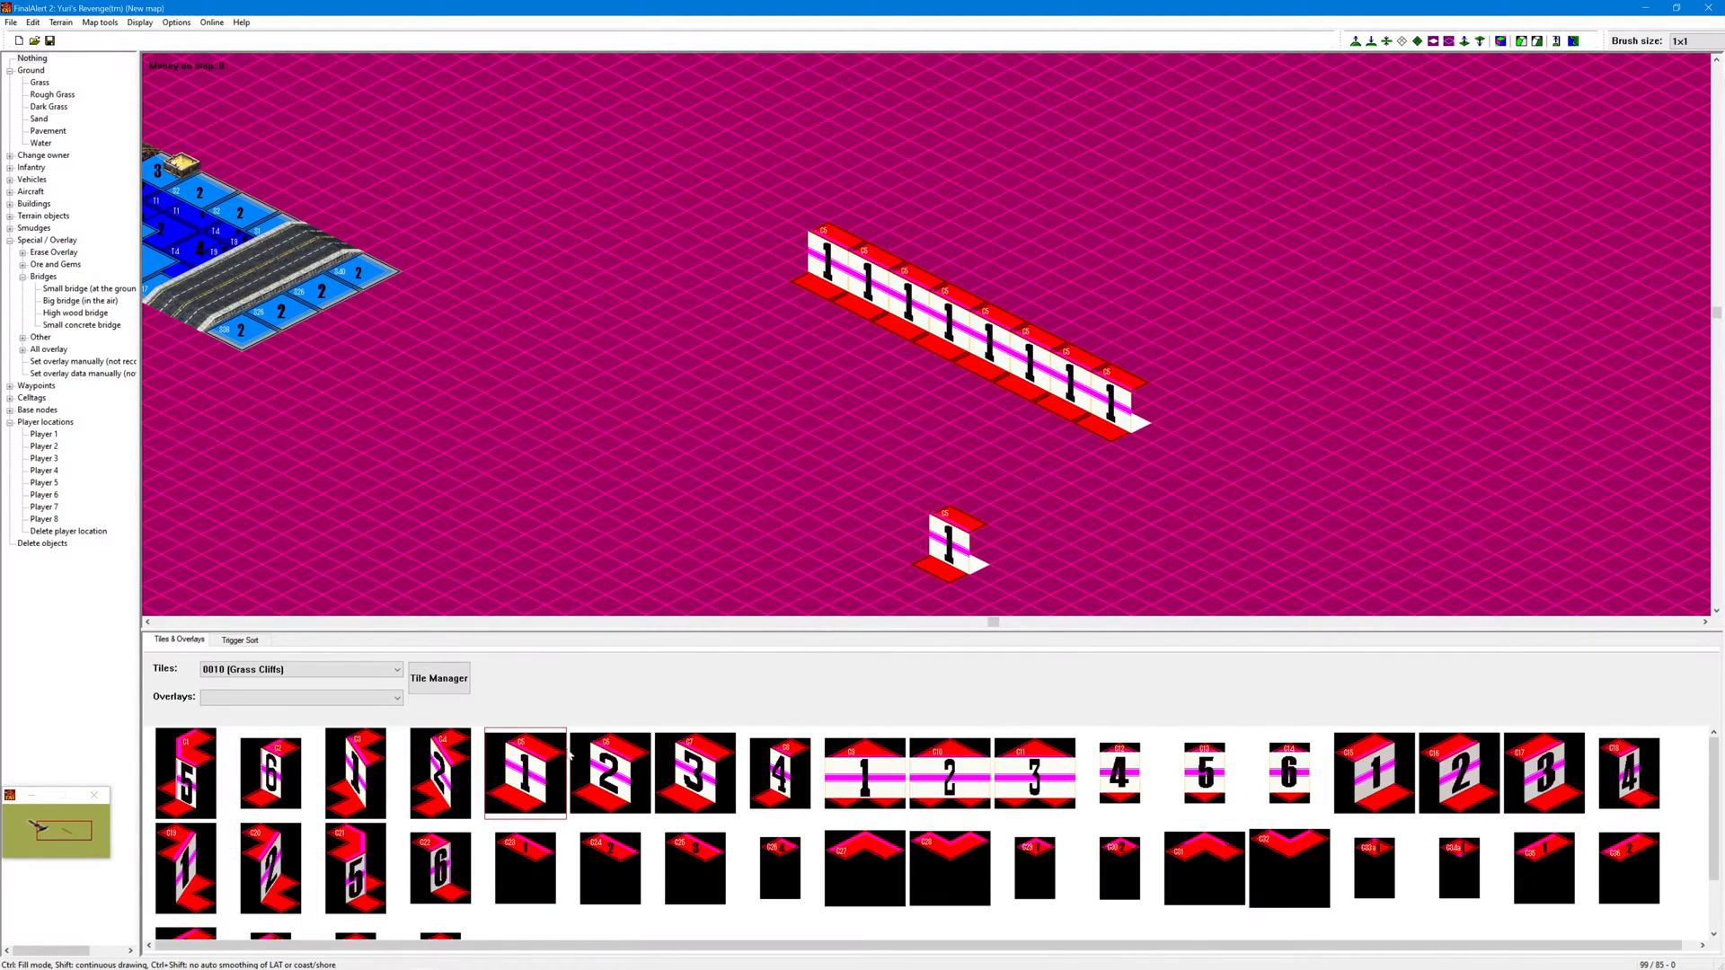
pyautogui.click(526, 867)
pyautogui.moveTo(790, 575); pyautogui.dragTo(729, 395, button='right')
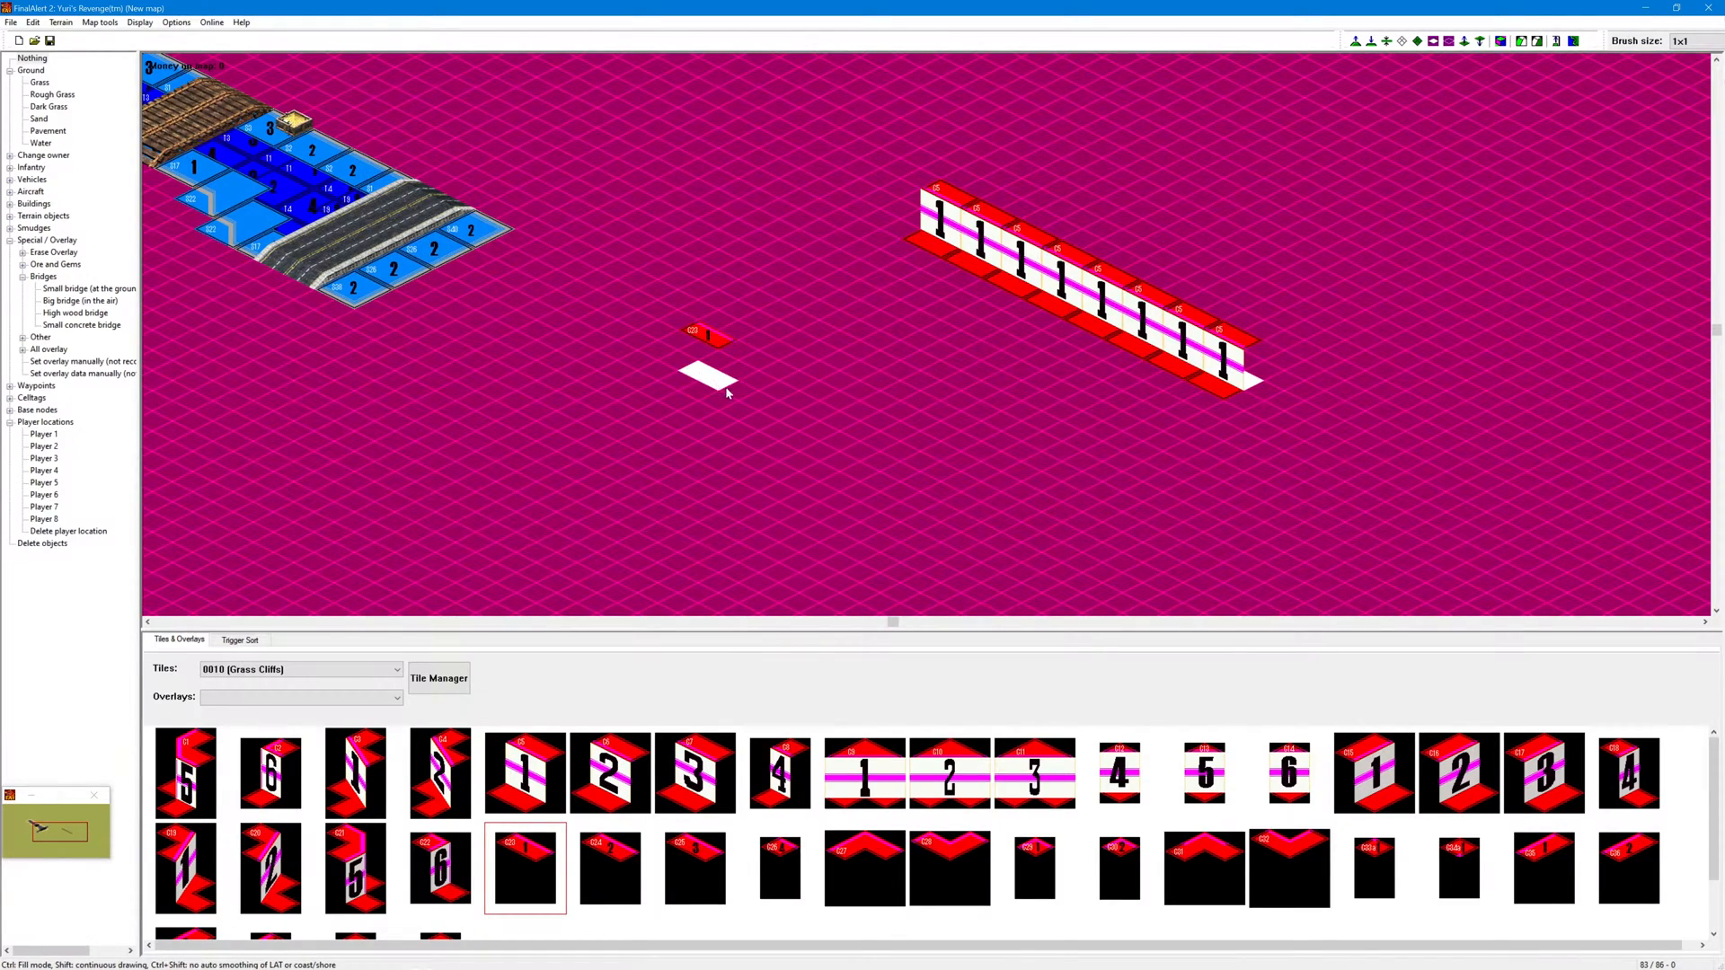
pyautogui.click(666, 369)
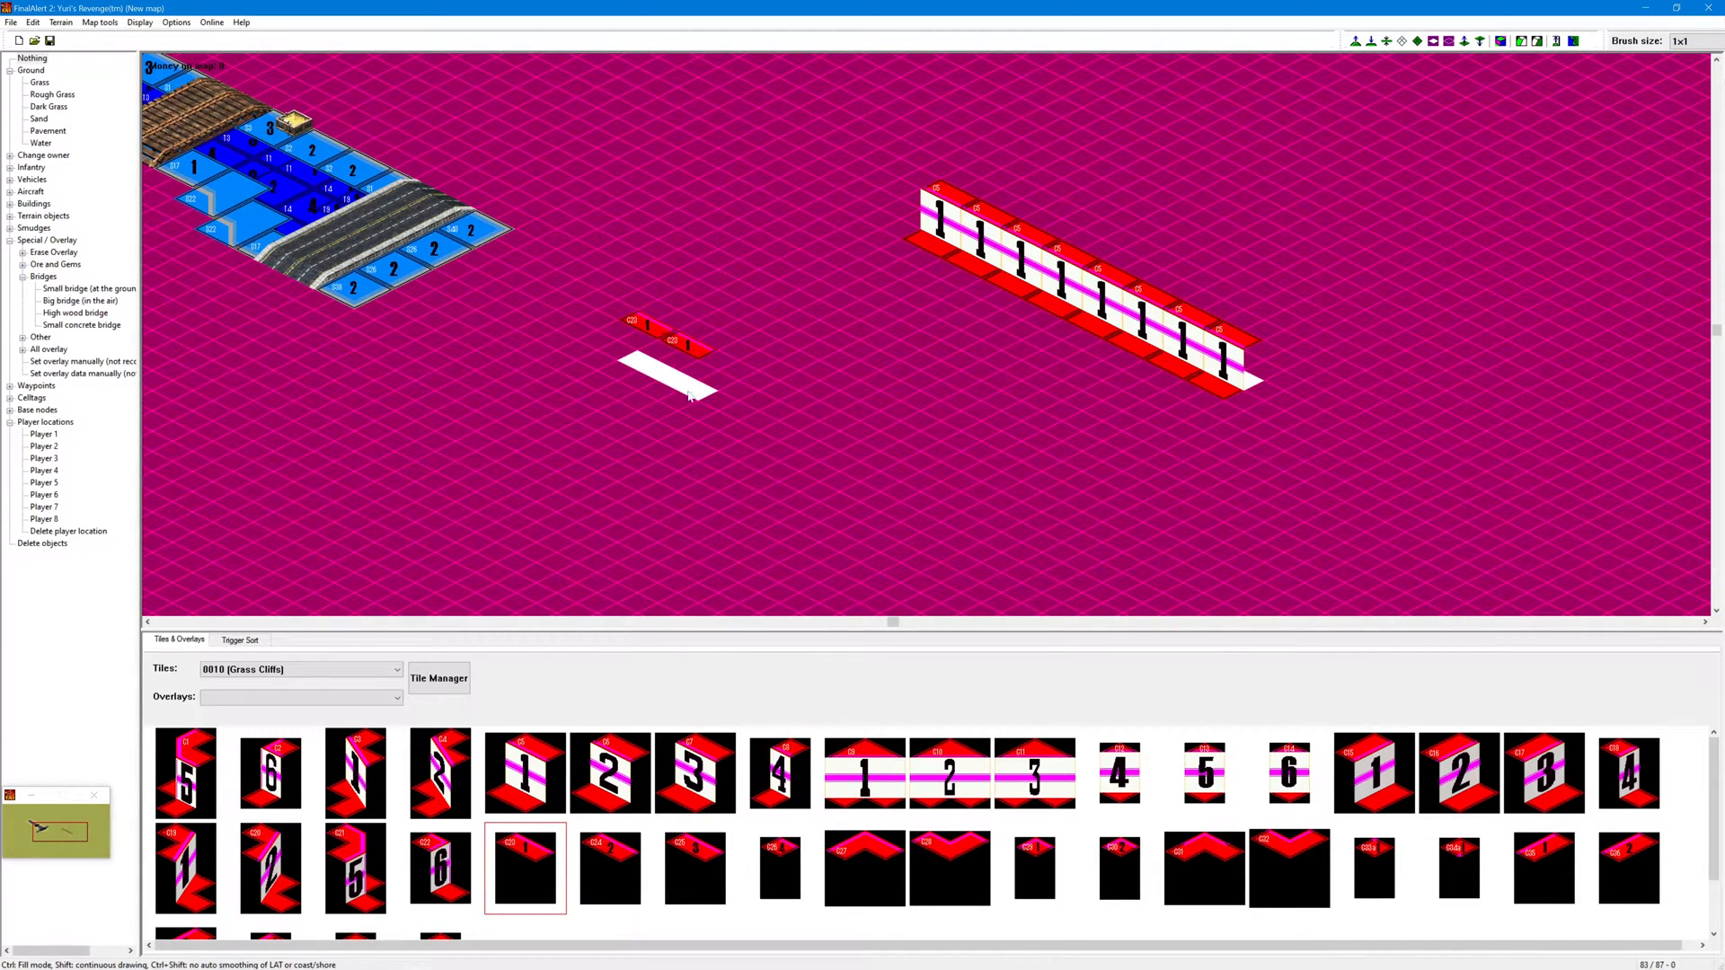
pyautogui.click(728, 412)
pyautogui.click(772, 433)
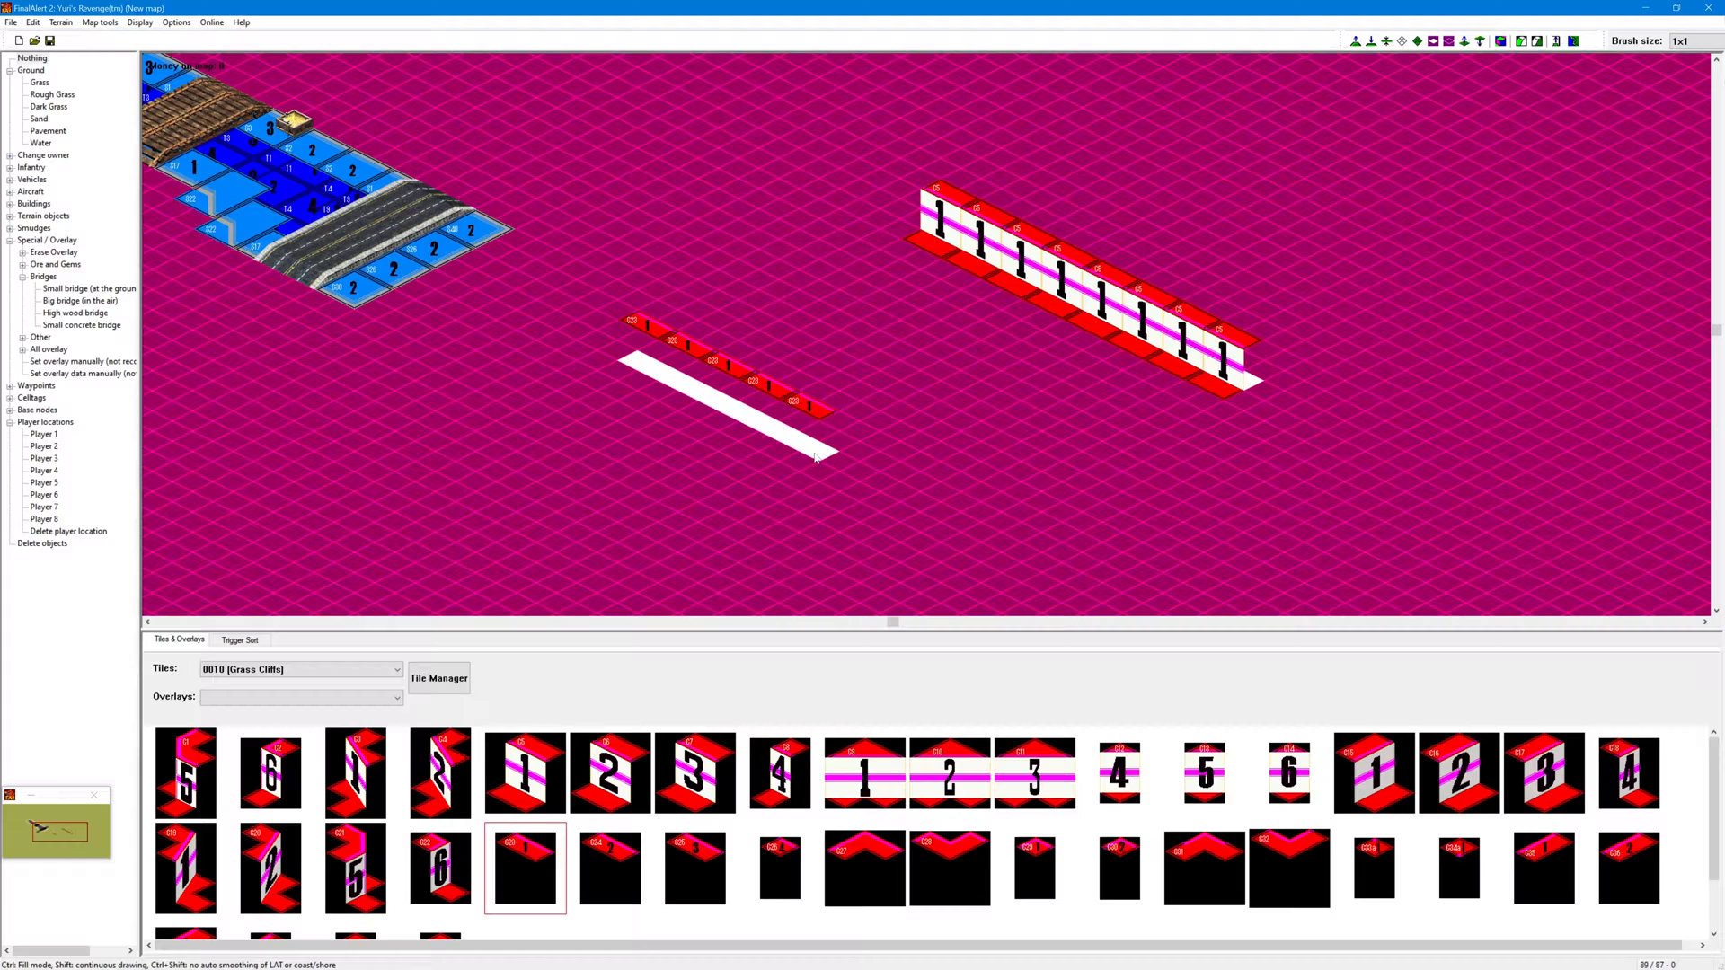
pyautogui.click(812, 453)
pyautogui.click(859, 486)
pyautogui.click(899, 504)
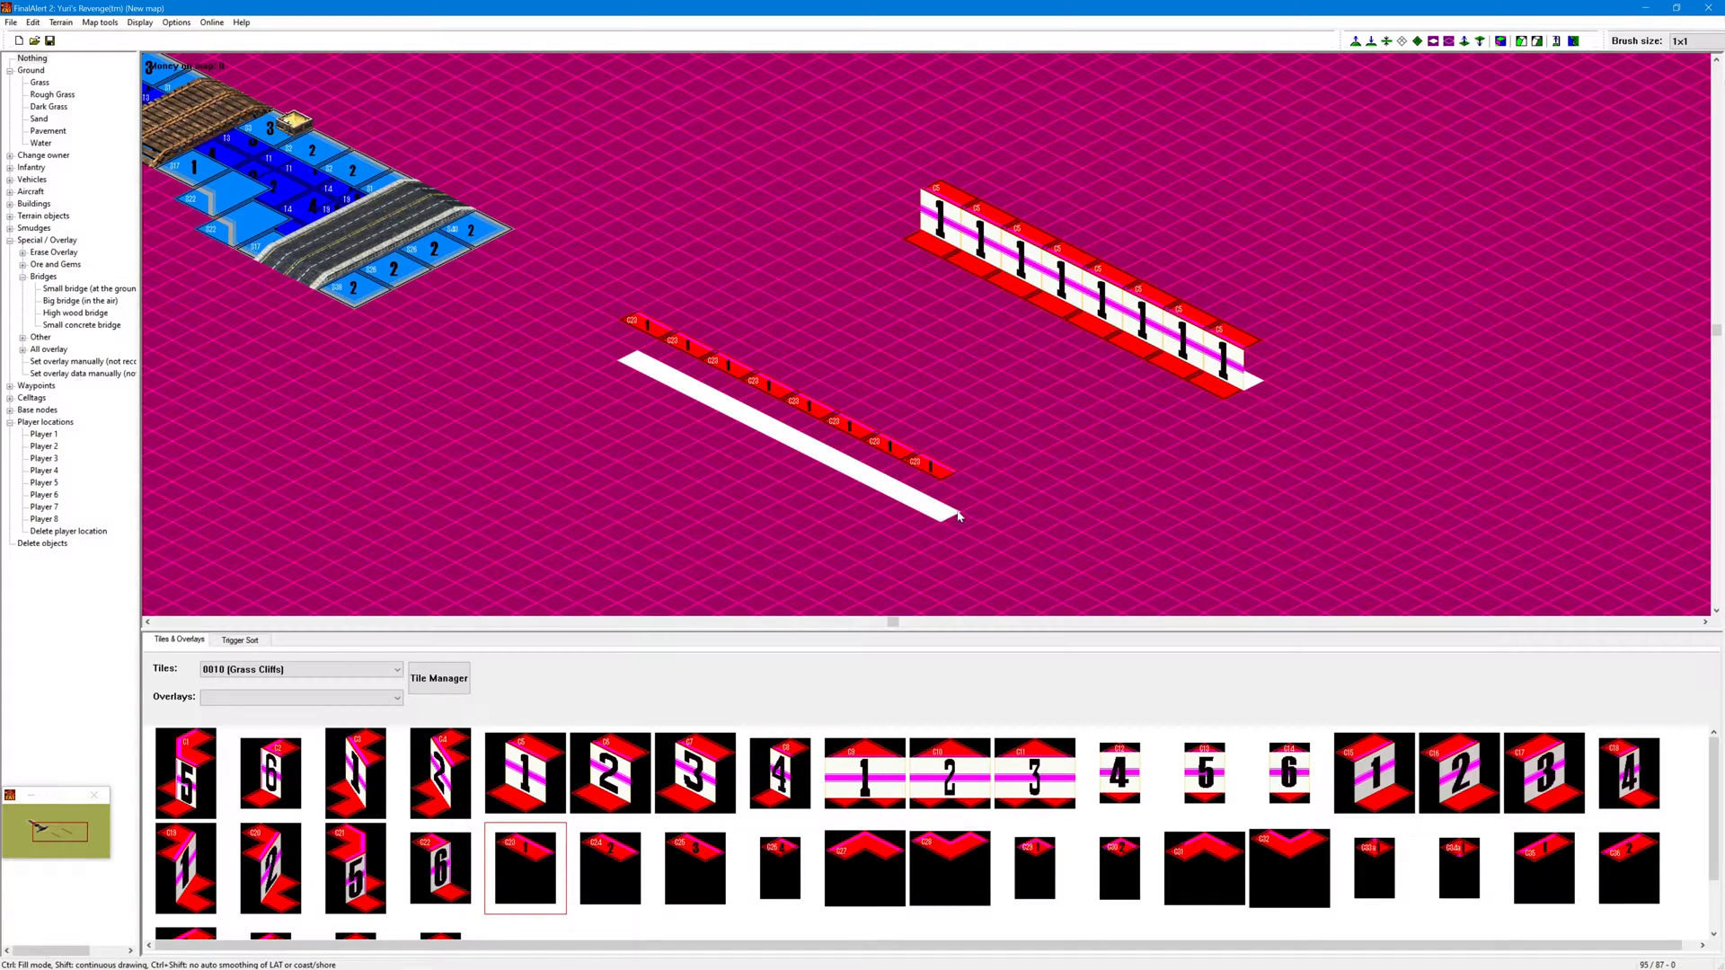
pyautogui.click(936, 509)
# Step: Switch the tile set to 0019 (Grass Bridges) and return the map from framework tiles to normal terrain graphics
pyautogui.moveTo(911, 417); pyautogui.dragTo(1001, 427, button='right')
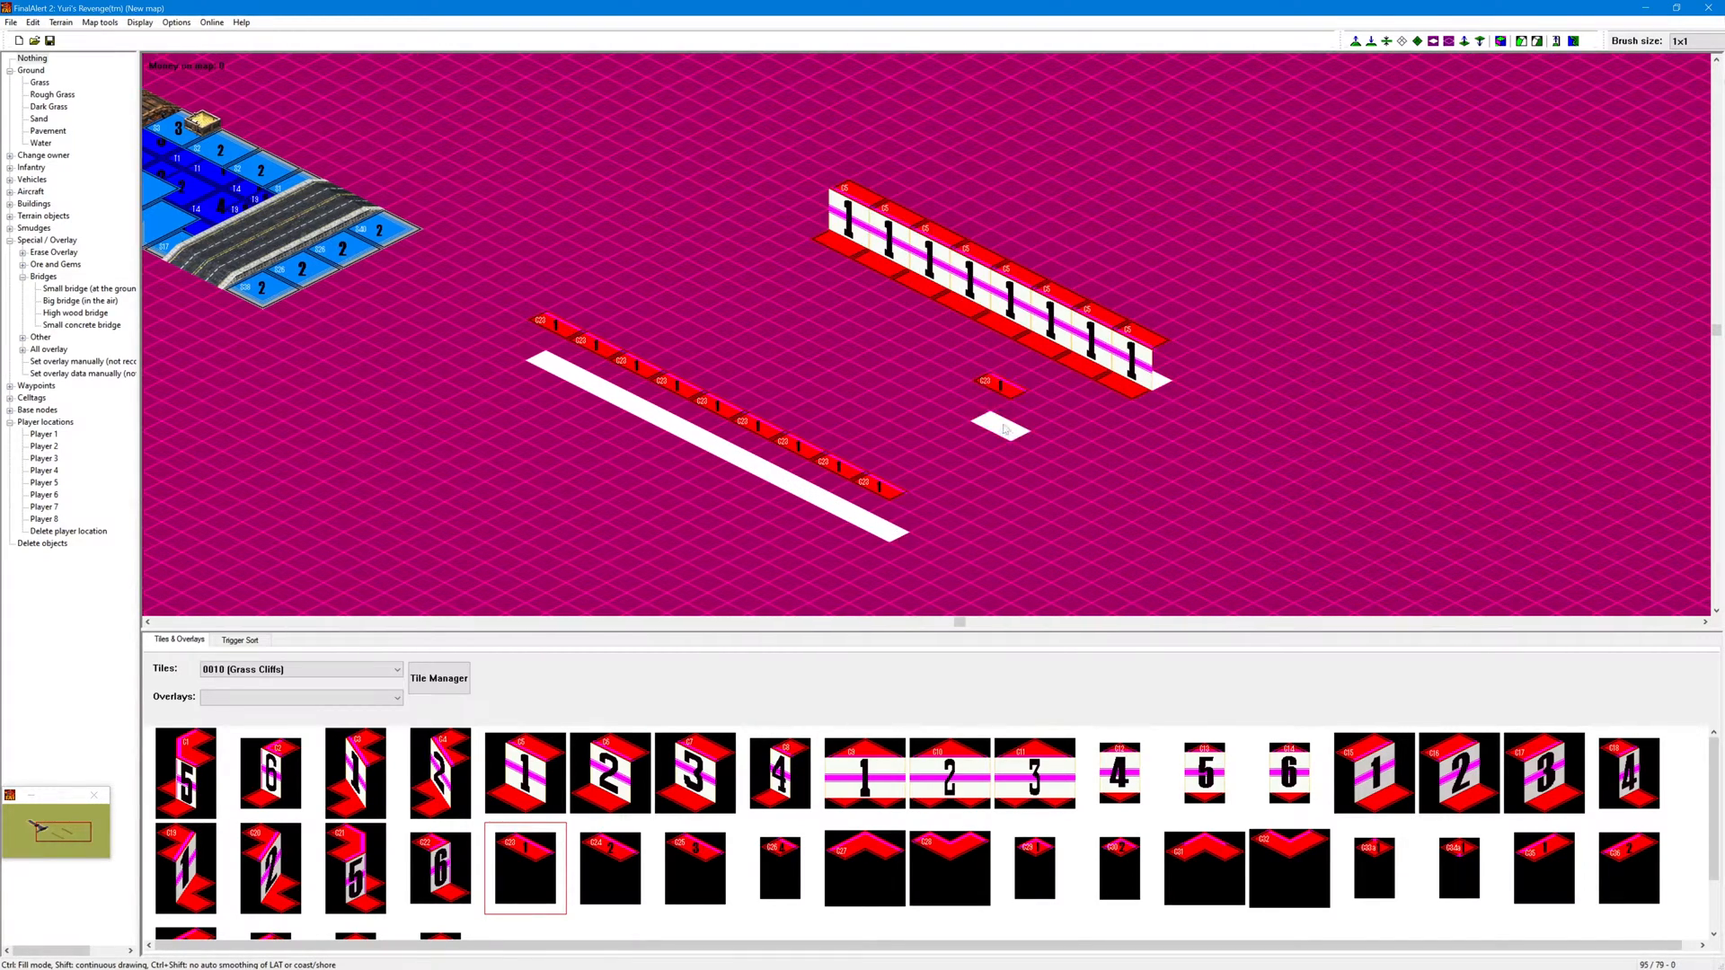
pyautogui.click(1501, 42)
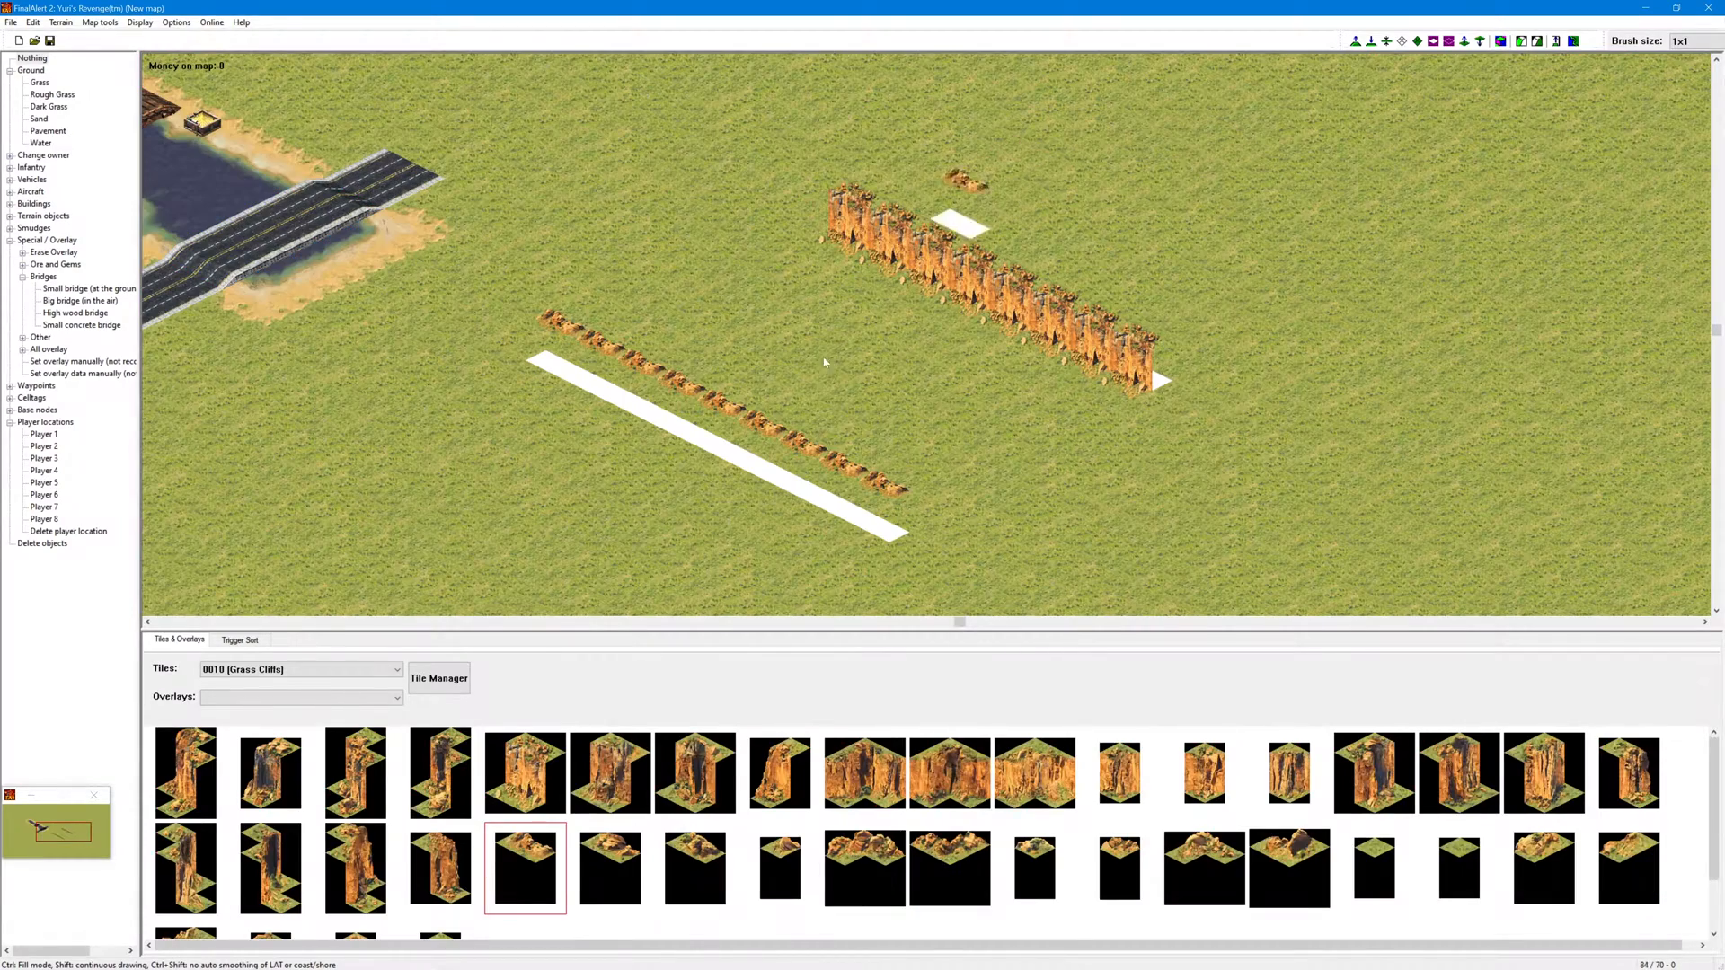
pyautogui.click(1501, 41)
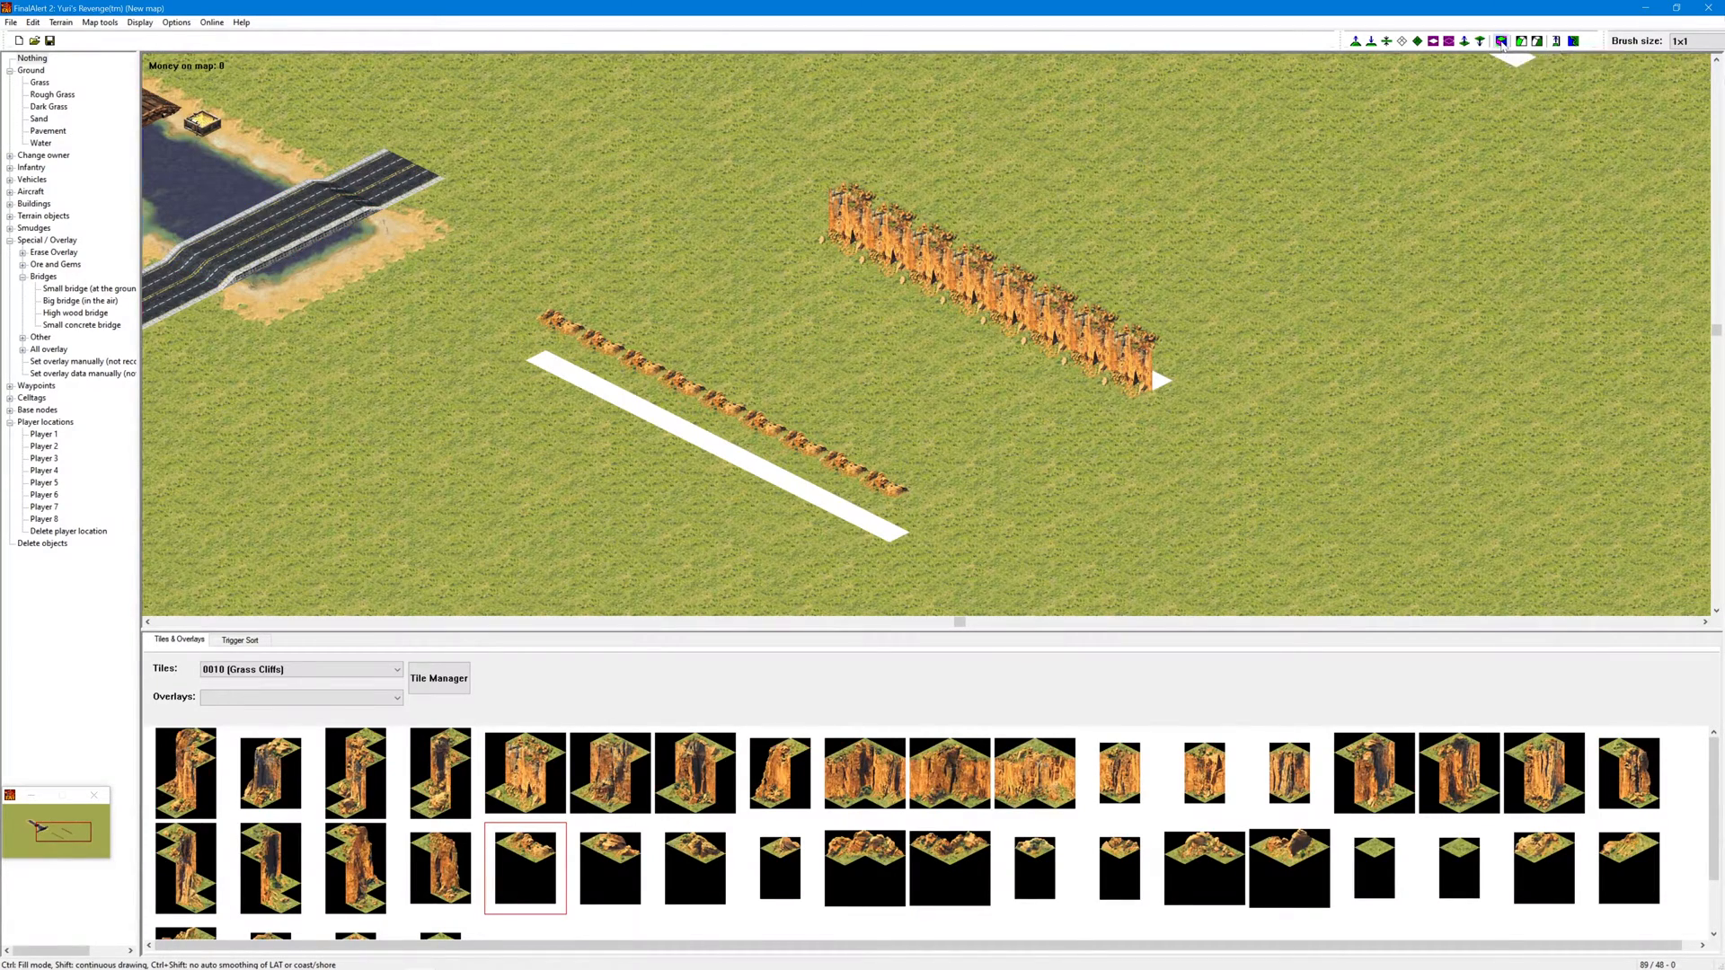
pyautogui.click(326, 670)
pyautogui.scroll(-6, 326, 670)
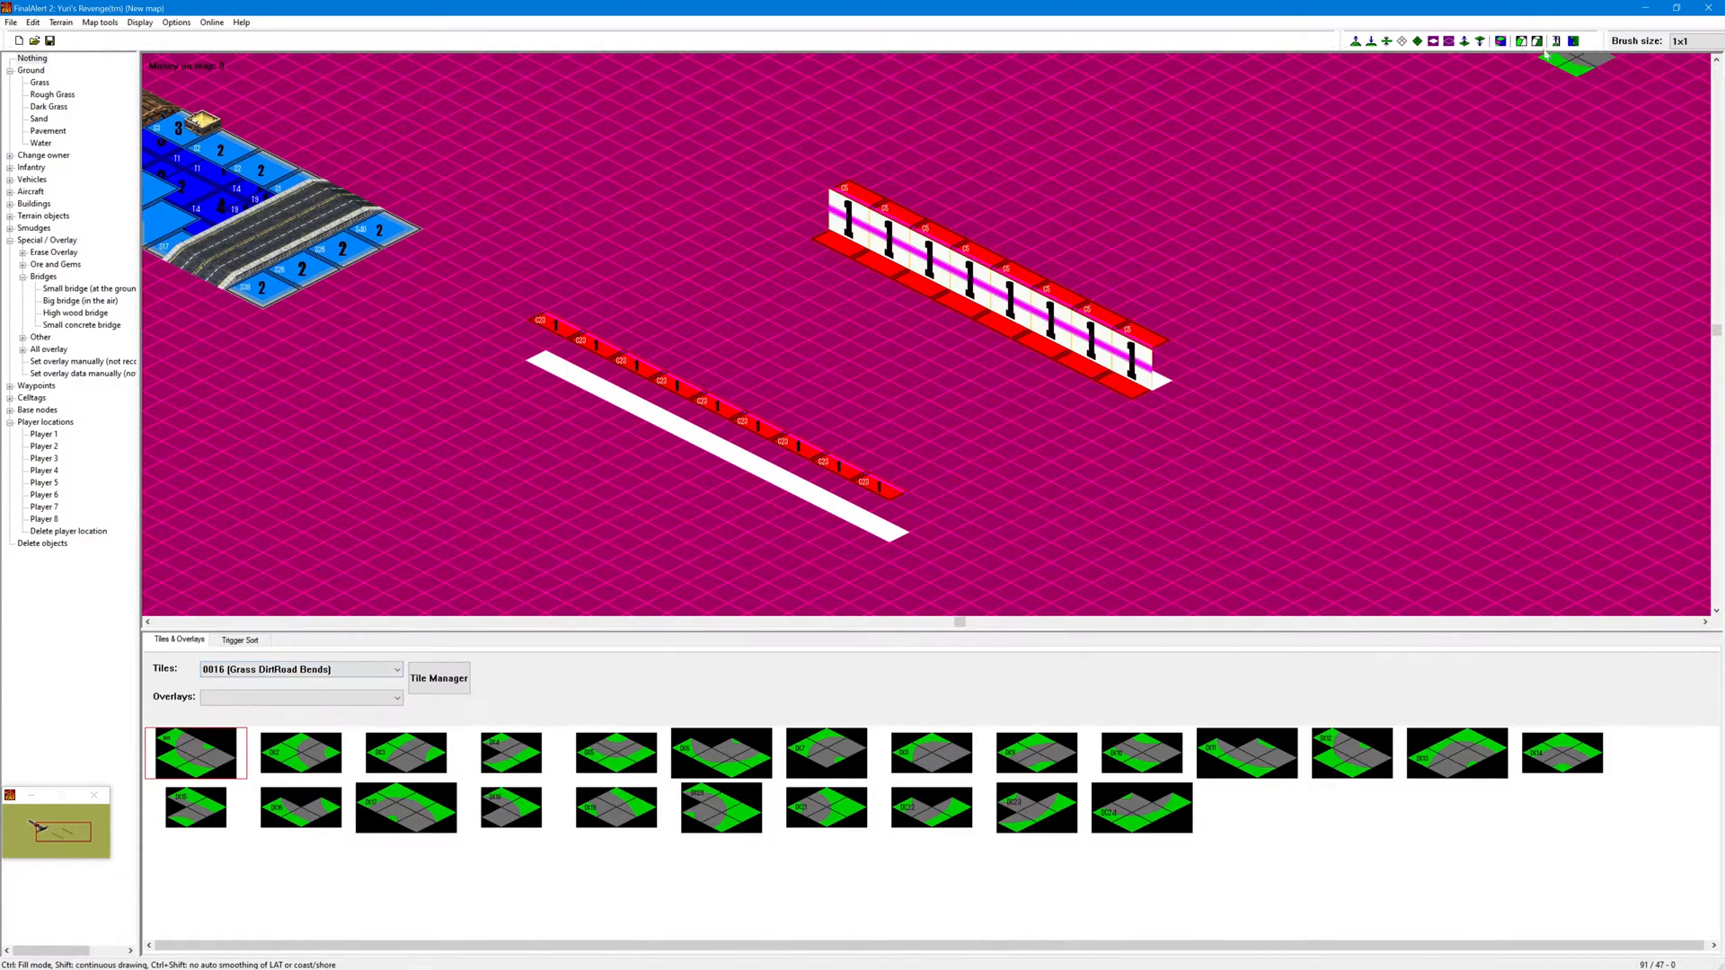
pyautogui.click(1501, 41)
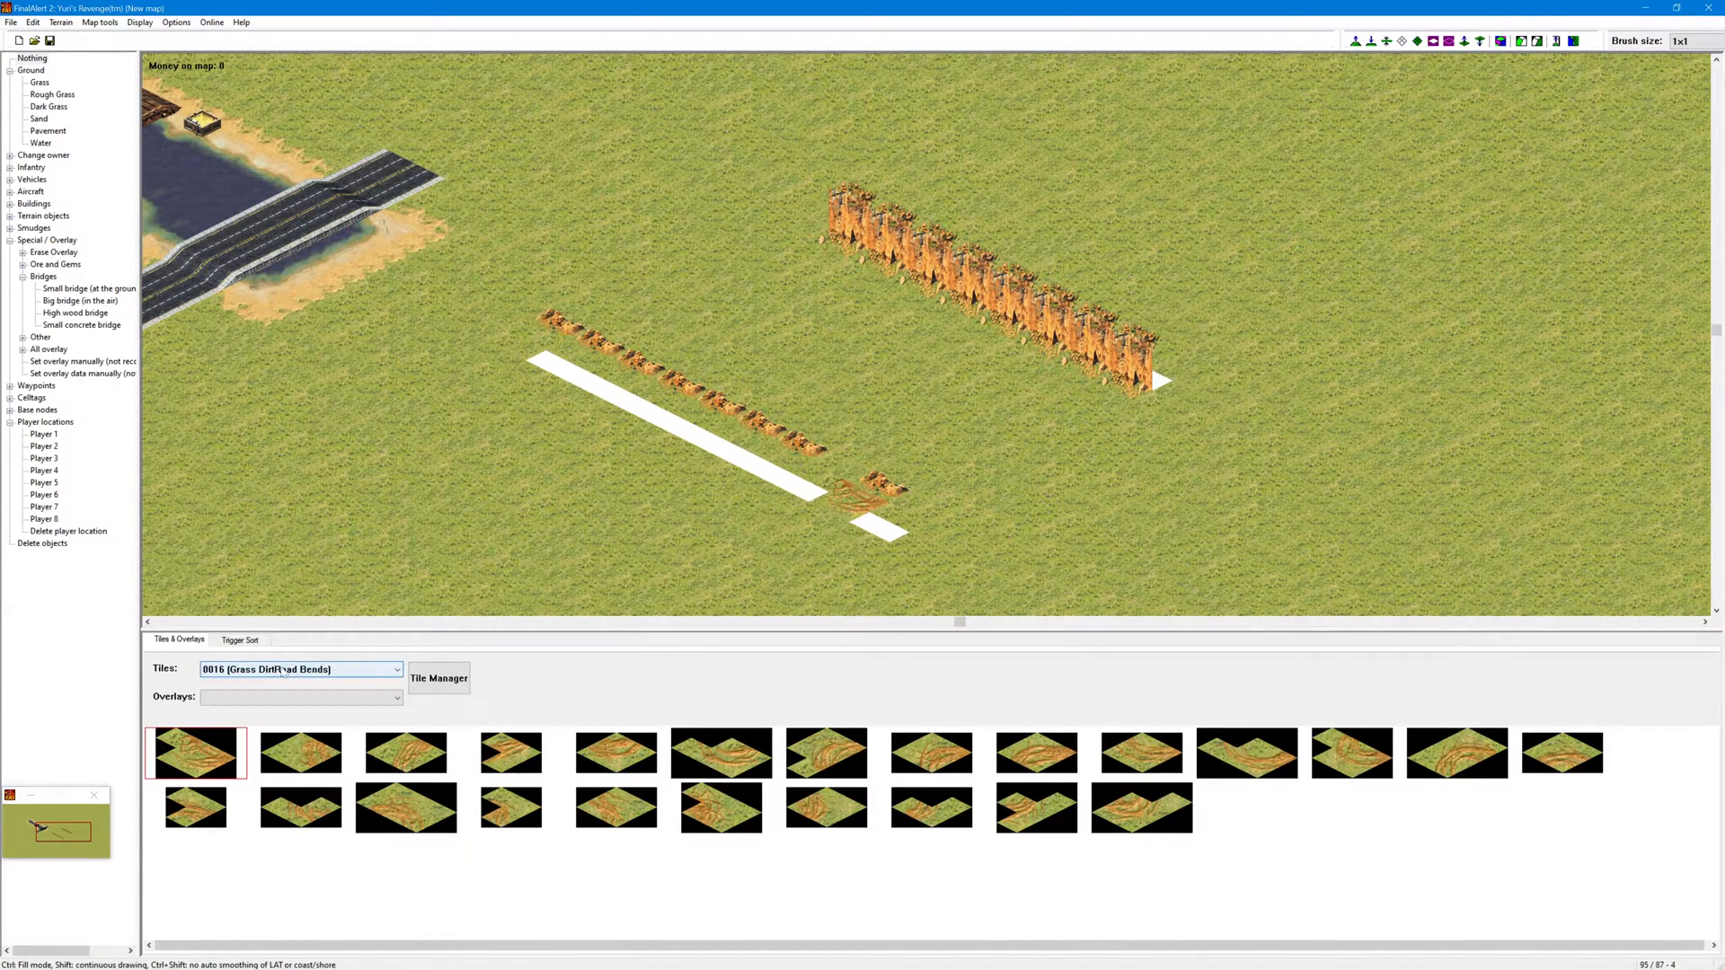
pyautogui.scroll(-3, 283, 671)
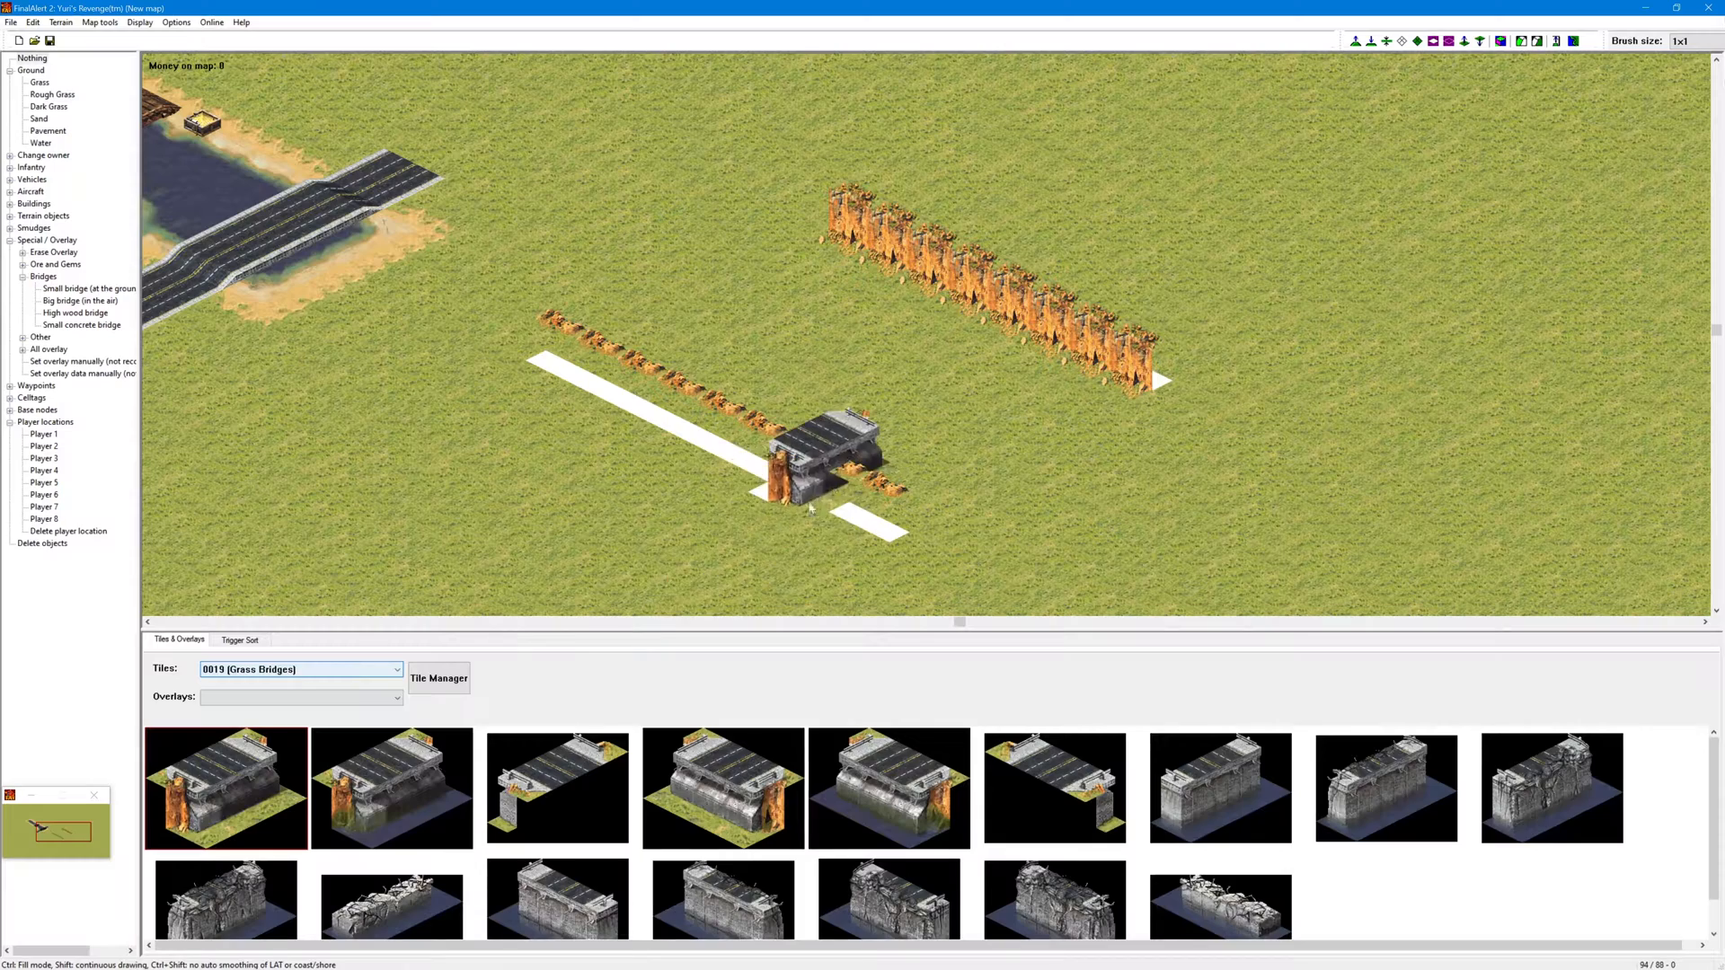
# Step: Place the fourth Grass Bridges tile, a concrete bridgehead on grass, in the middle of the upper cliff wall
pyautogui.moveTo(811, 509); pyautogui.dragTo(845, 481, button='right')
pyautogui.scroll(-2, 757, 815)
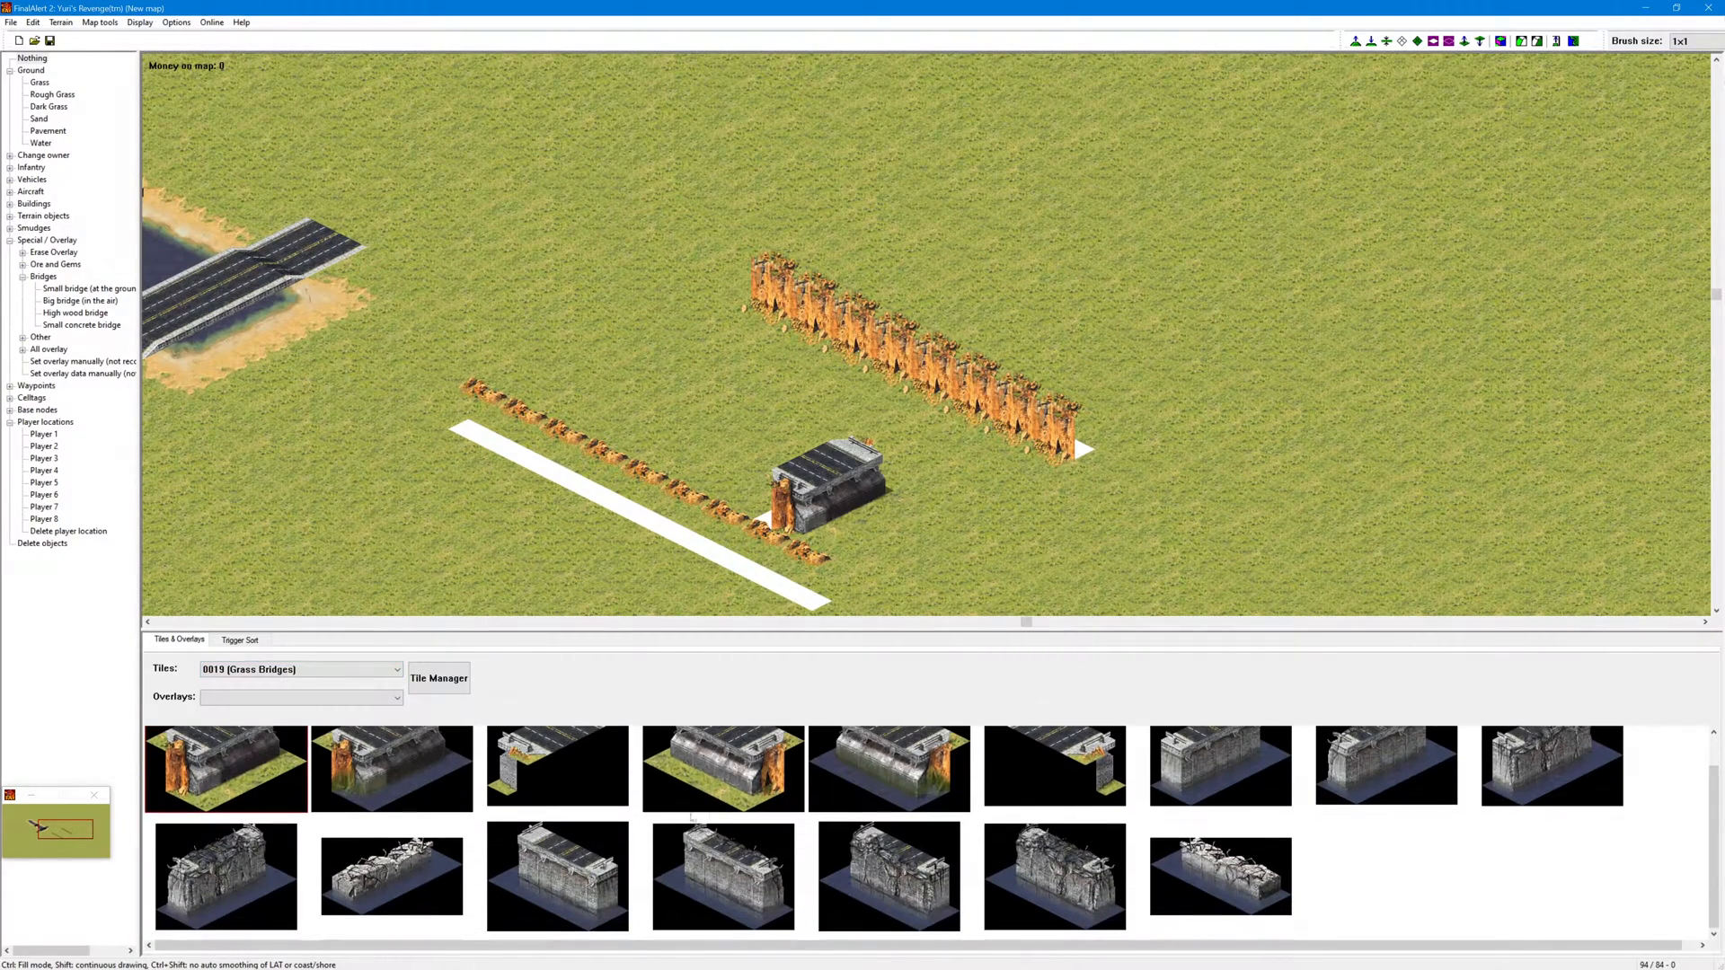
pyautogui.click(763, 772)
pyautogui.scroll(2, 629, 791)
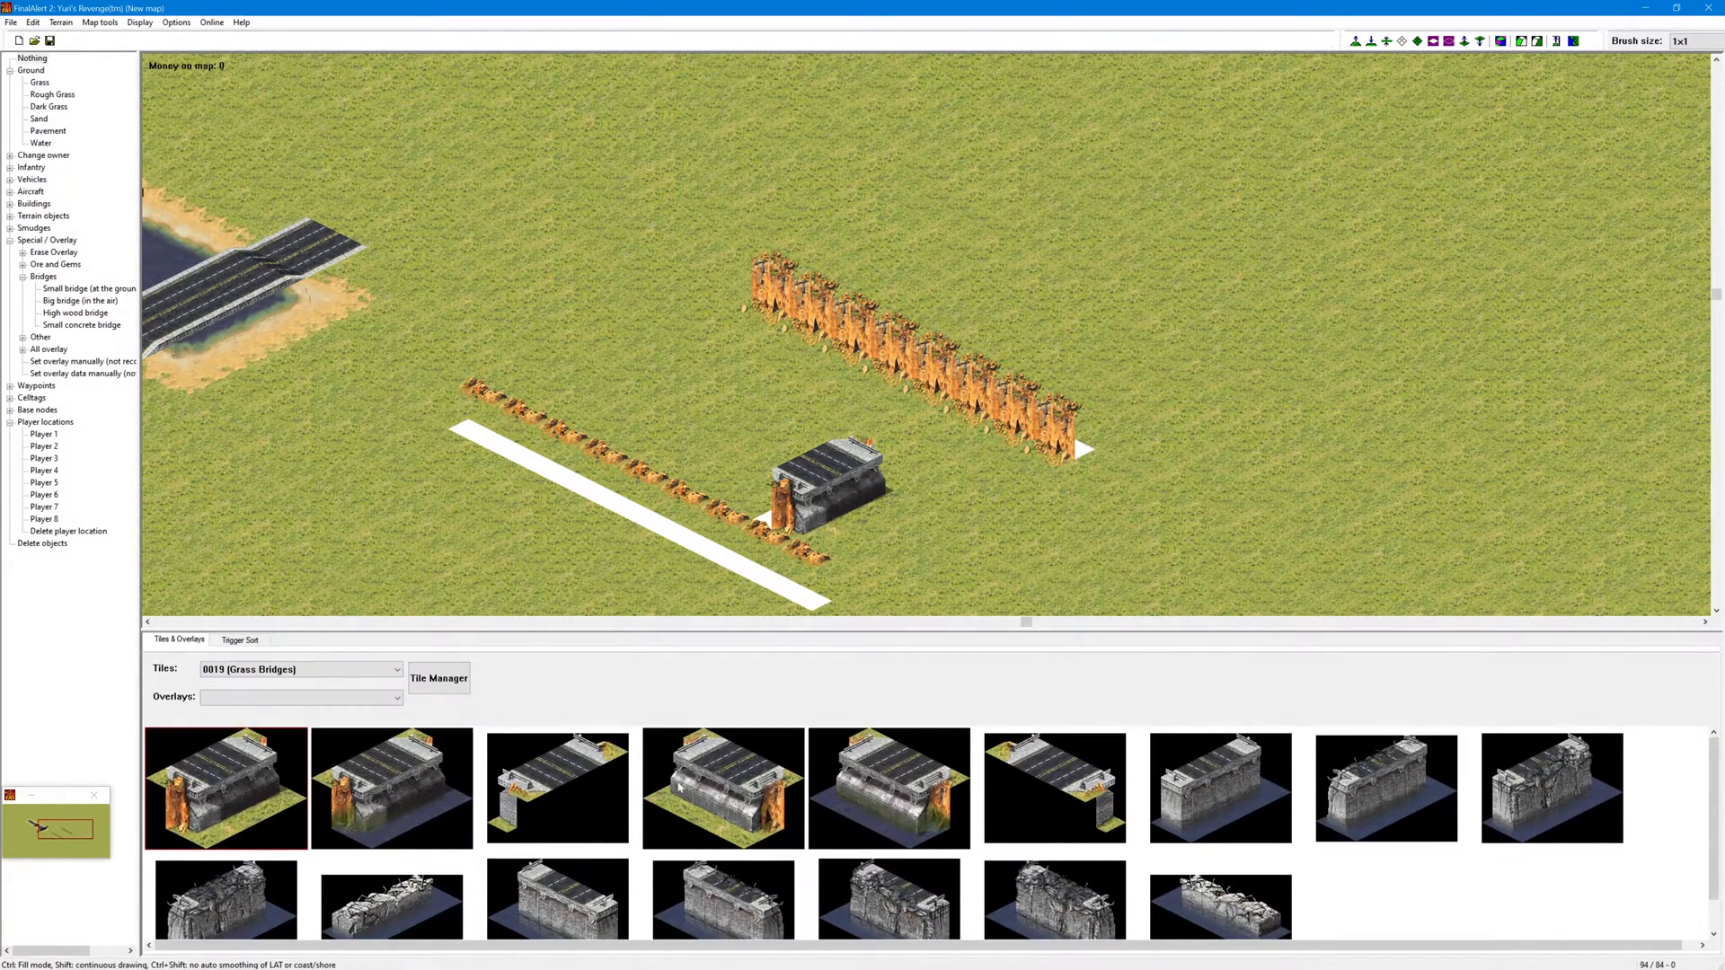
pyautogui.click(917, 440)
# Step: Show the framework tiles and place the sixth Grass Bridges tile in the lower cliff row, directly opposite the first bridgehead
pyautogui.click(1015, 776)
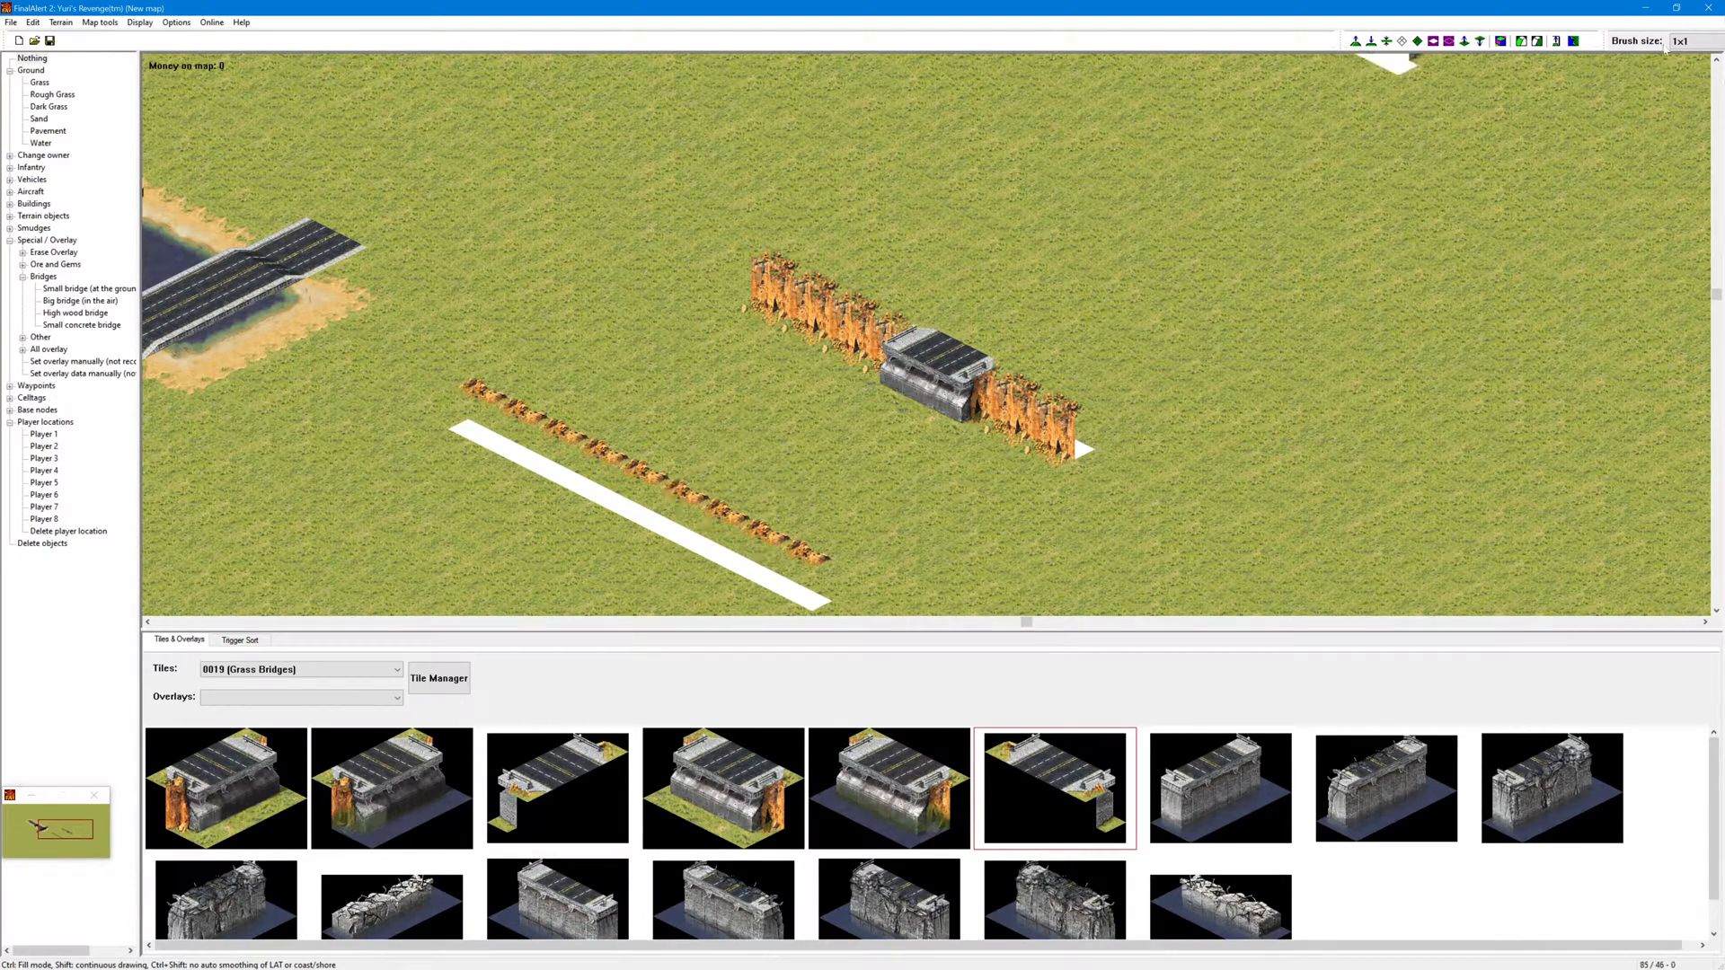
pyautogui.click(1502, 41)
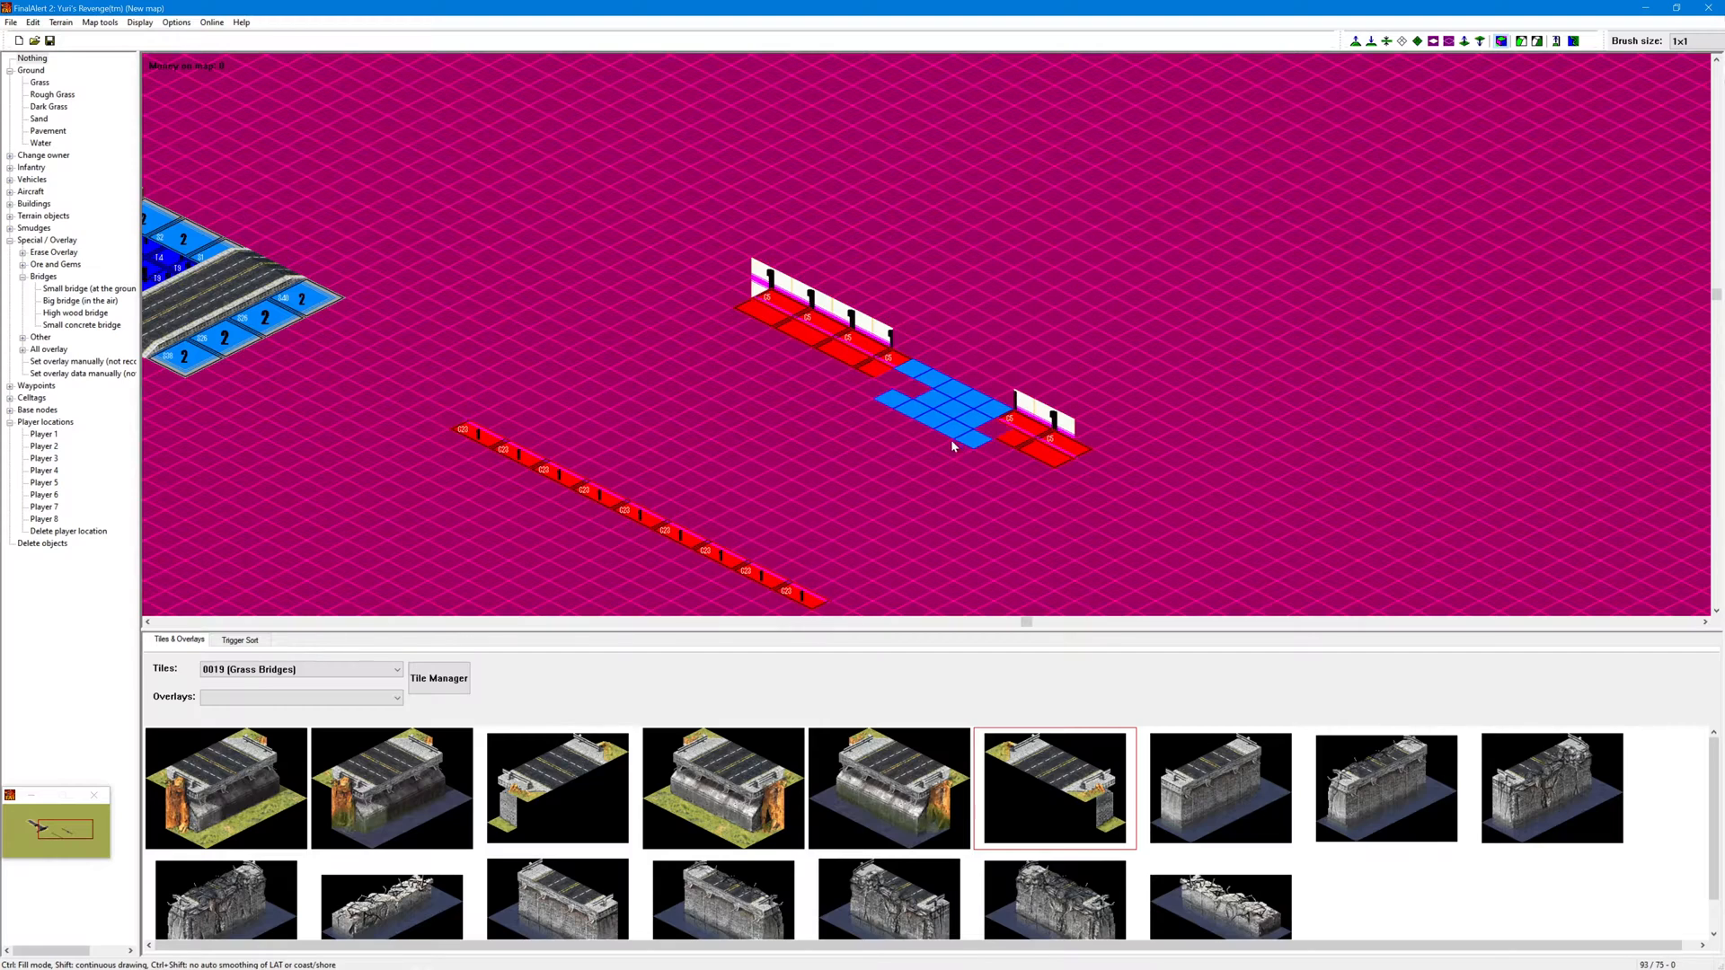
pyautogui.click(927, 341)
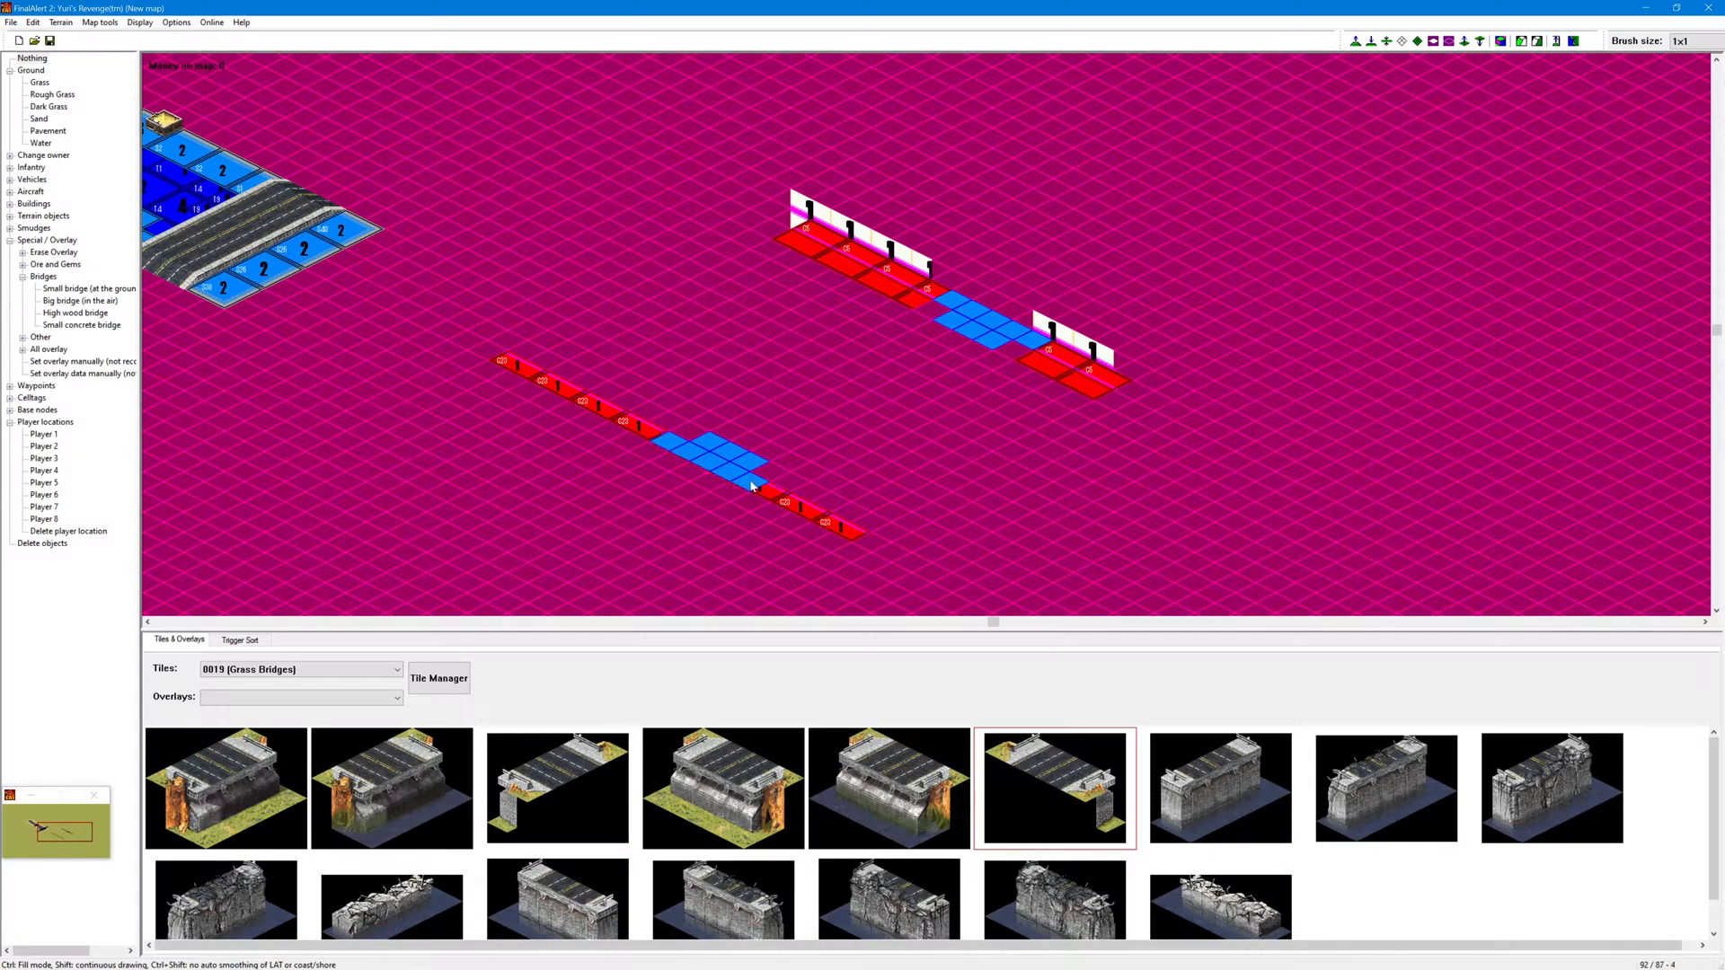
pyautogui.click(734, 528)
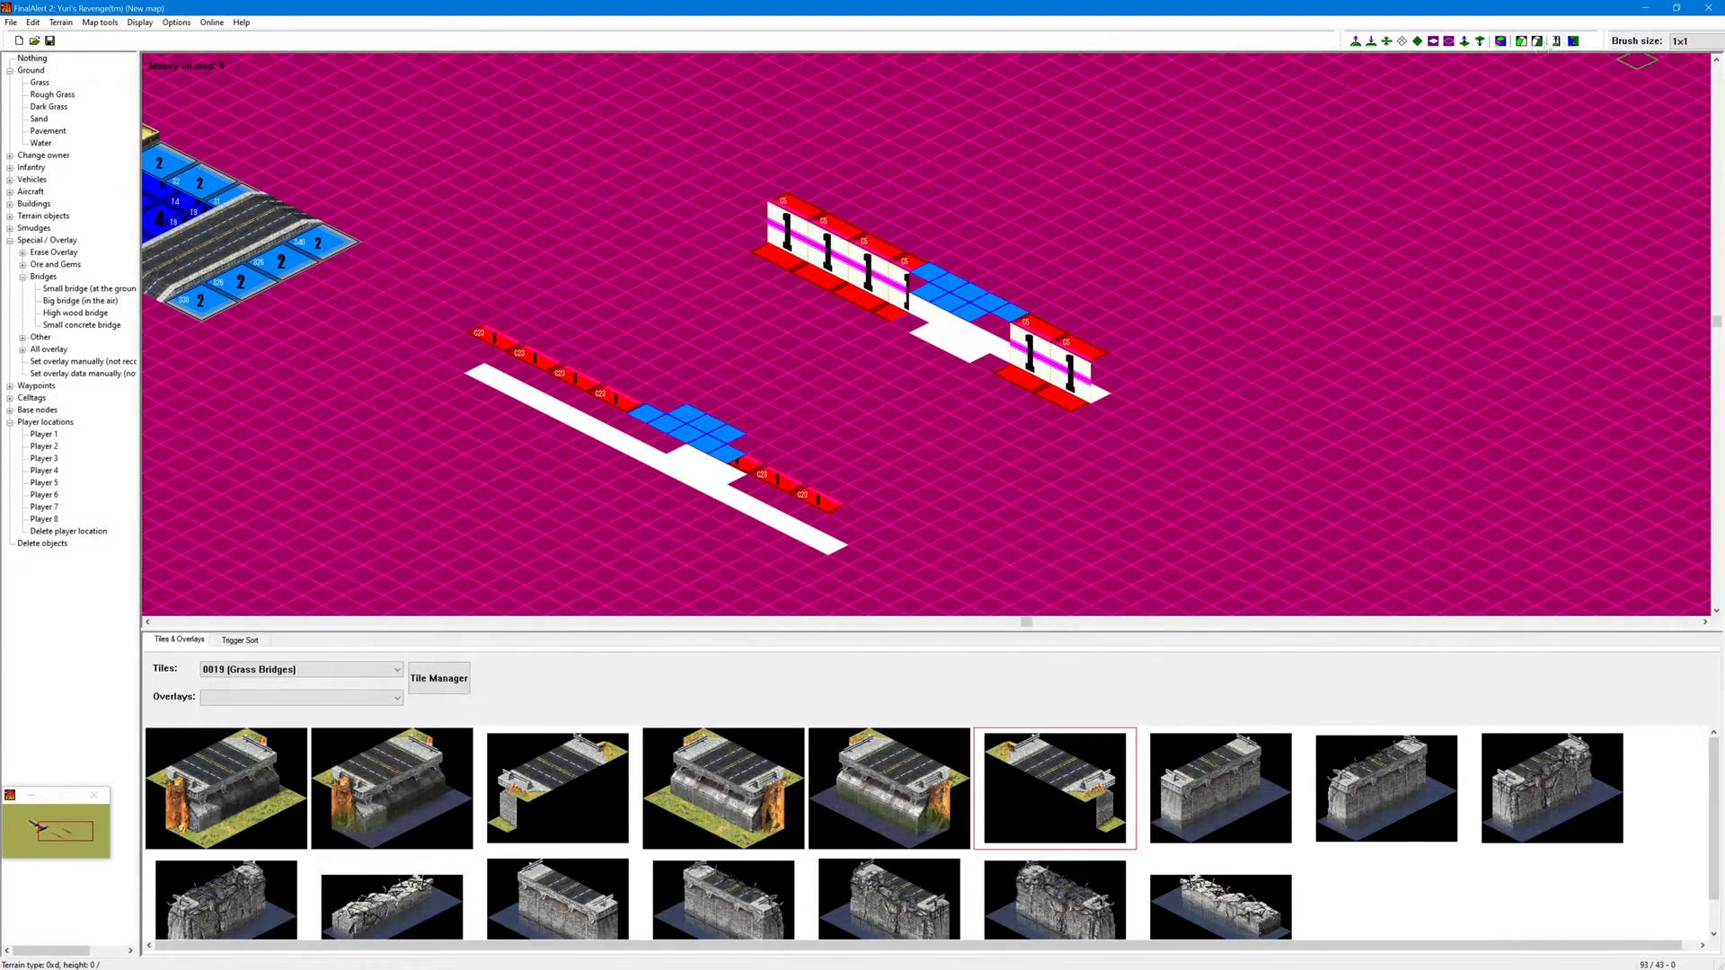
# Step: Show normal terrain graphics and span the two concrete bridgeheads with a Big bridge (in the air)
pyautogui.click(1499, 42)
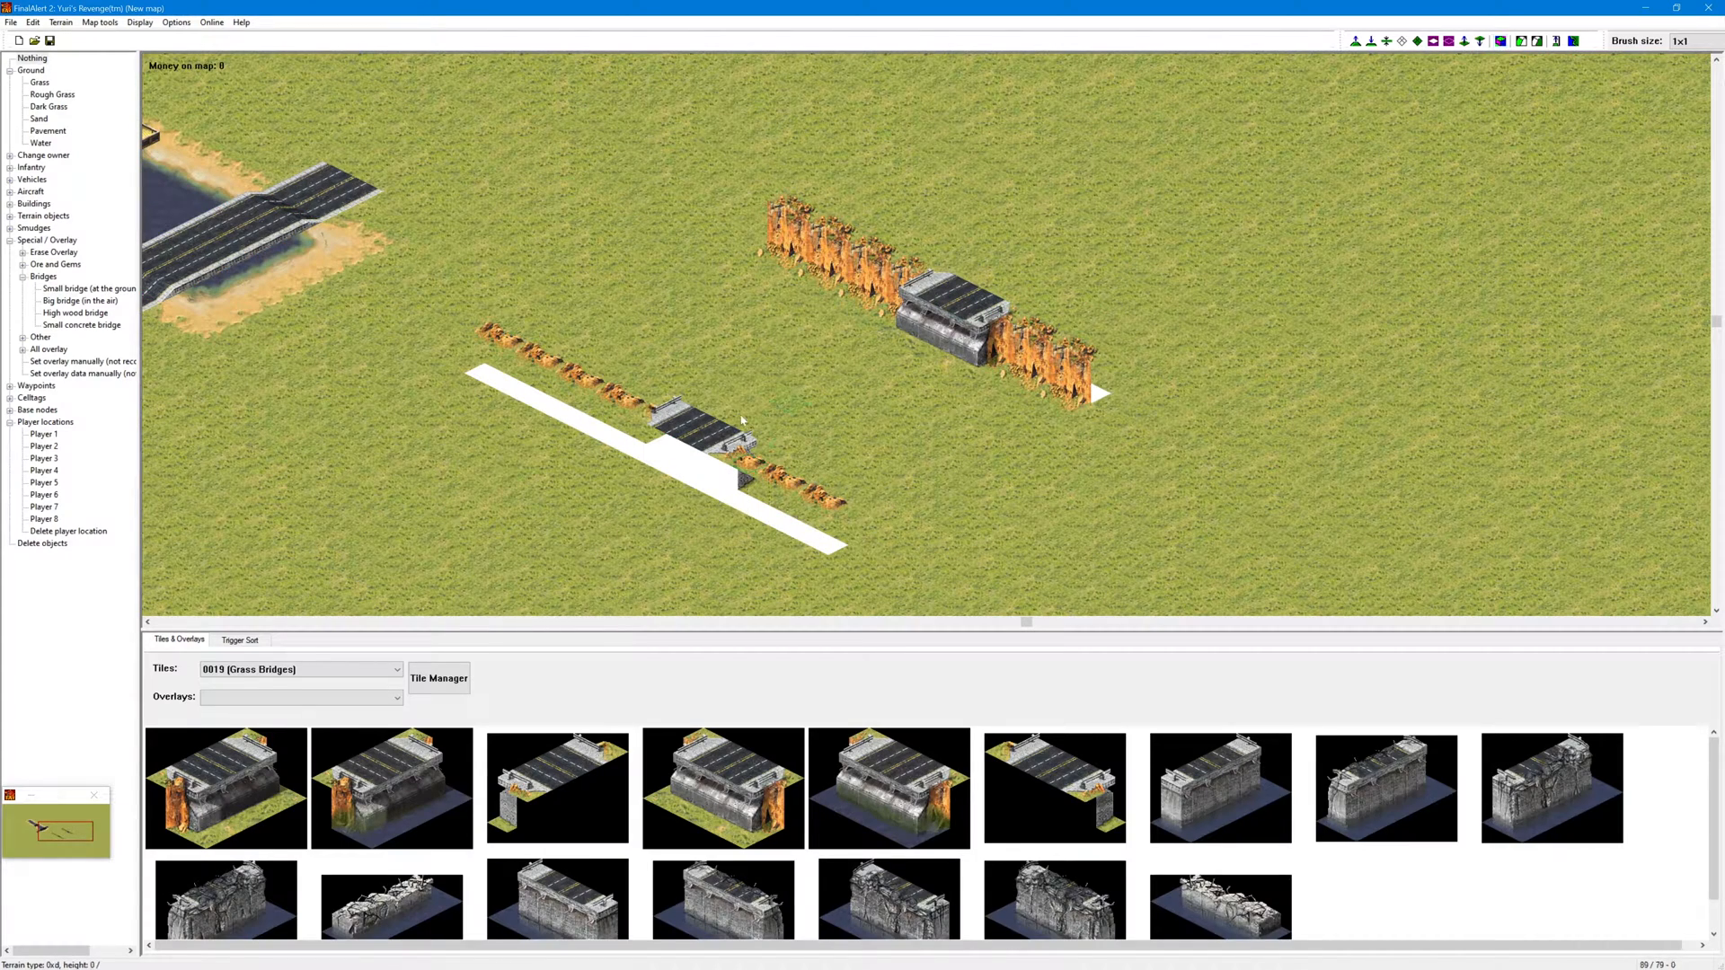
pyautogui.click(80, 301)
pyautogui.moveTo(953, 307); pyautogui.dragTo(704, 436)
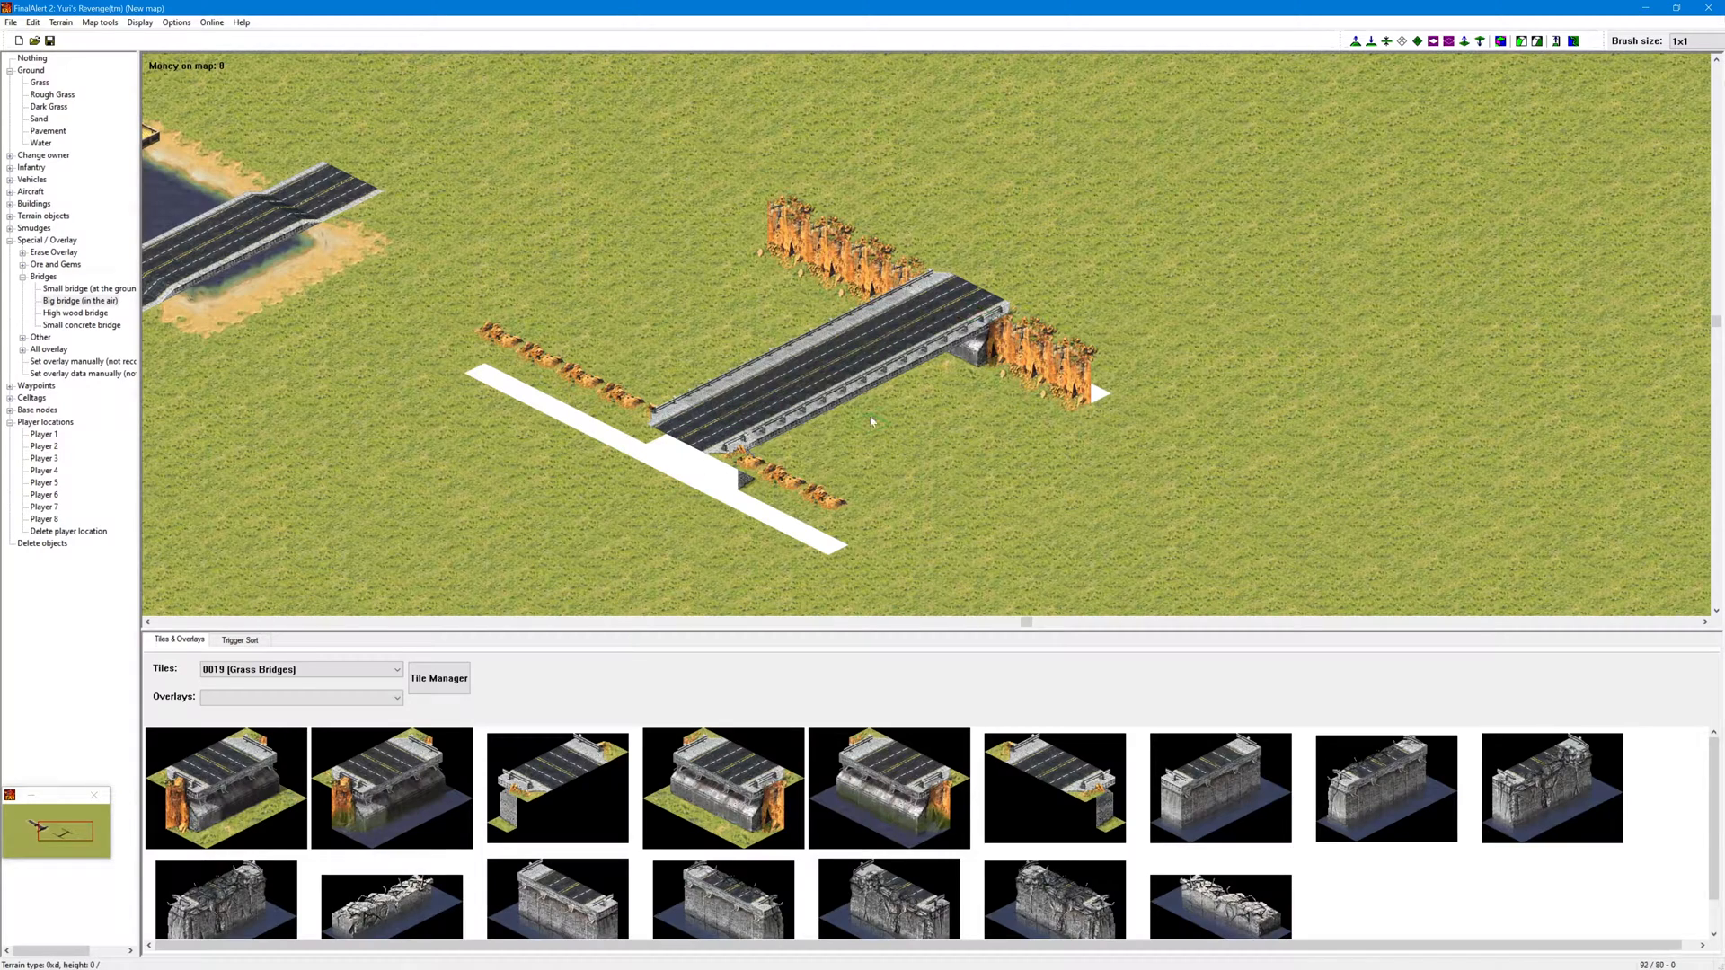
# Step: Level the ground behind both cliffs to the bridgehead height with a 2x2 brush, checking it in framework view
pyautogui.click(1501, 41)
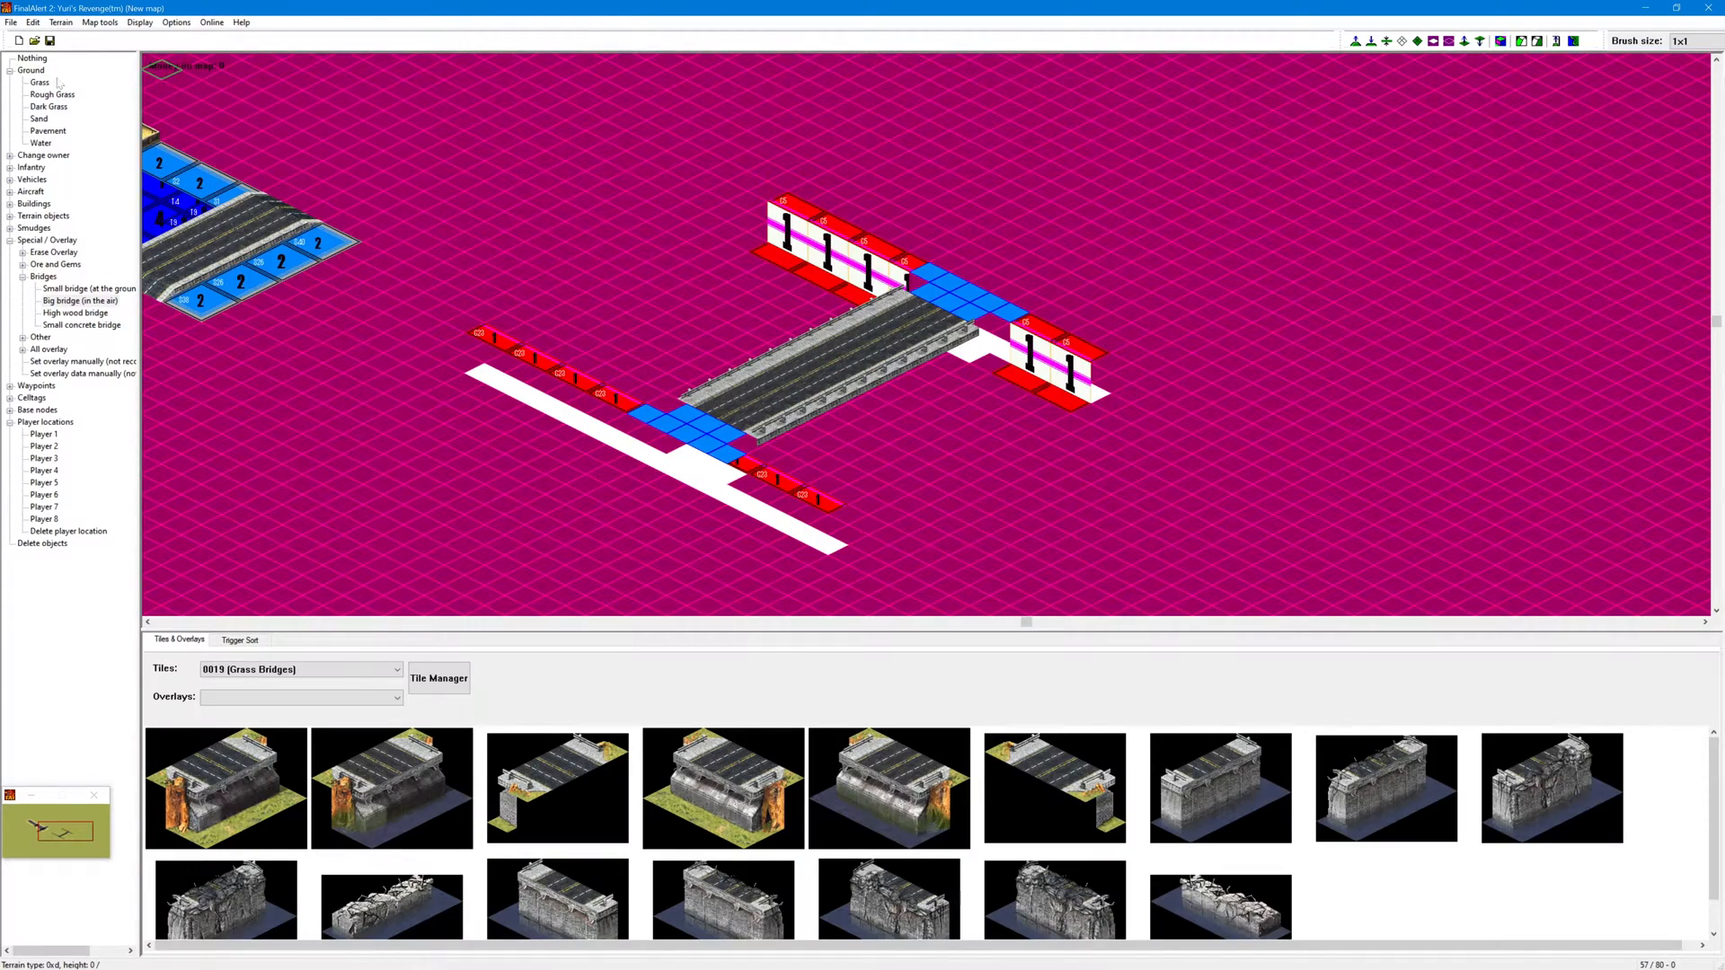
pyautogui.click(1386, 42)
pyautogui.moveTo(1048, 336)
pyautogui.mouseDown()
pyautogui.moveTo(1013, 212)
pyautogui.moveTo(952, 184)
pyautogui.moveTo(953, 245)
pyautogui.mouseUp()
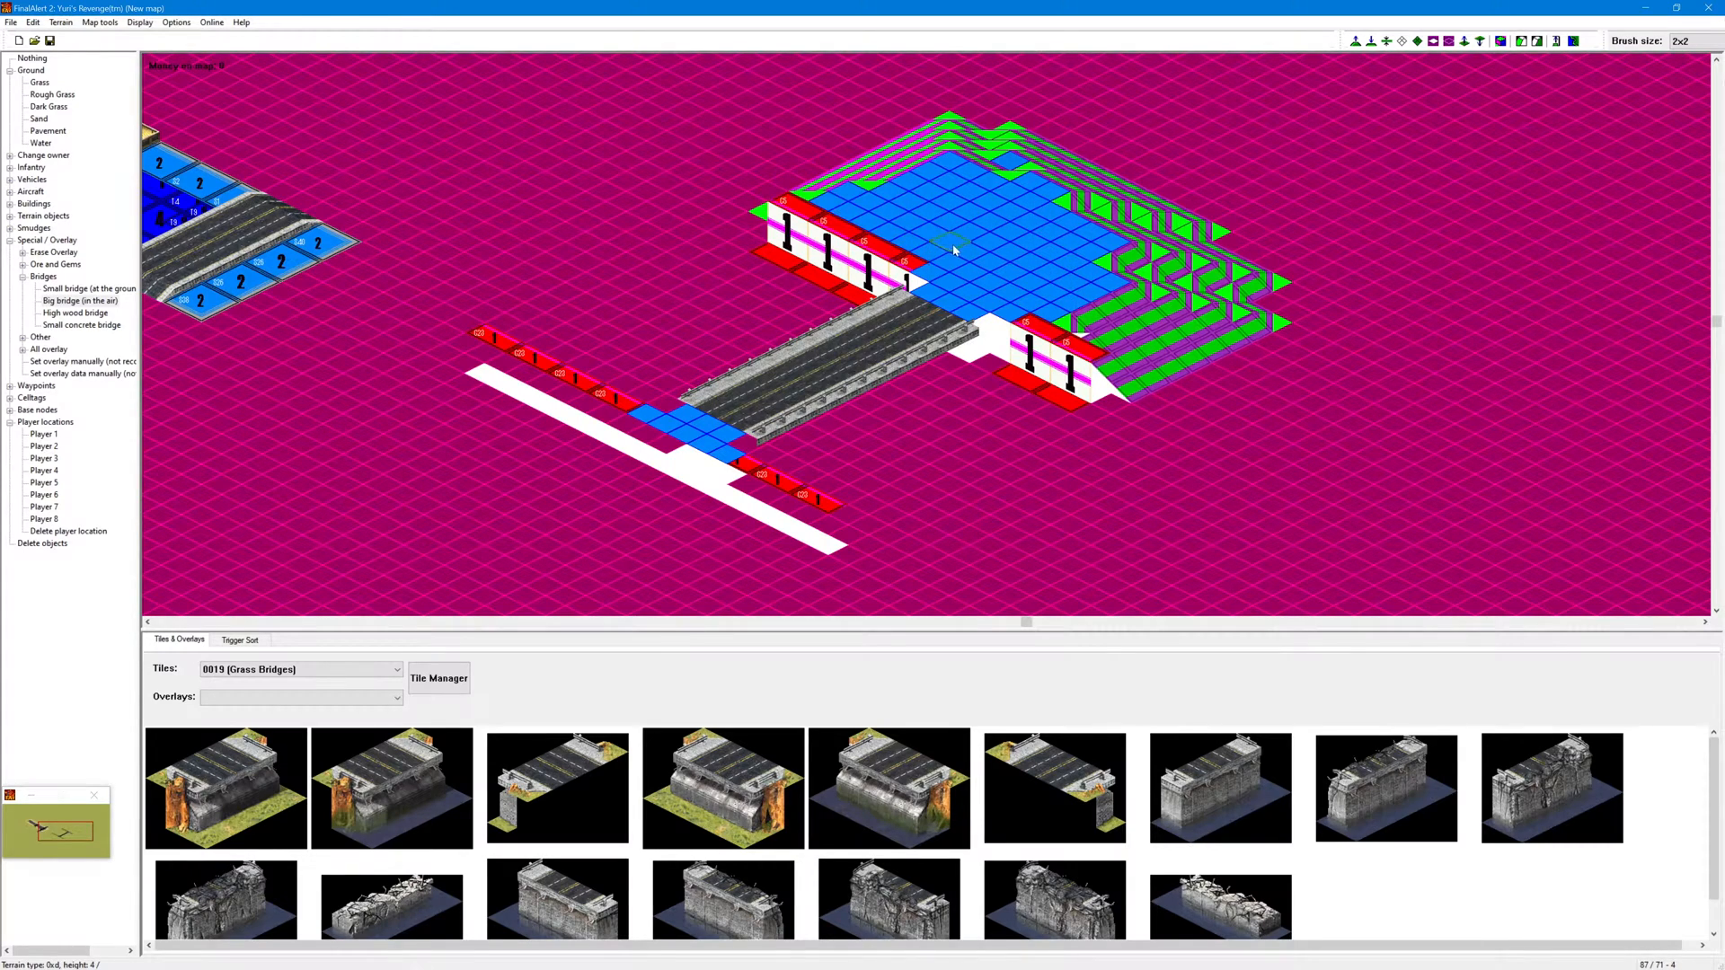
pyautogui.click(571, 431)
pyautogui.moveTo(571, 432); pyautogui.dragTo(791, 521)
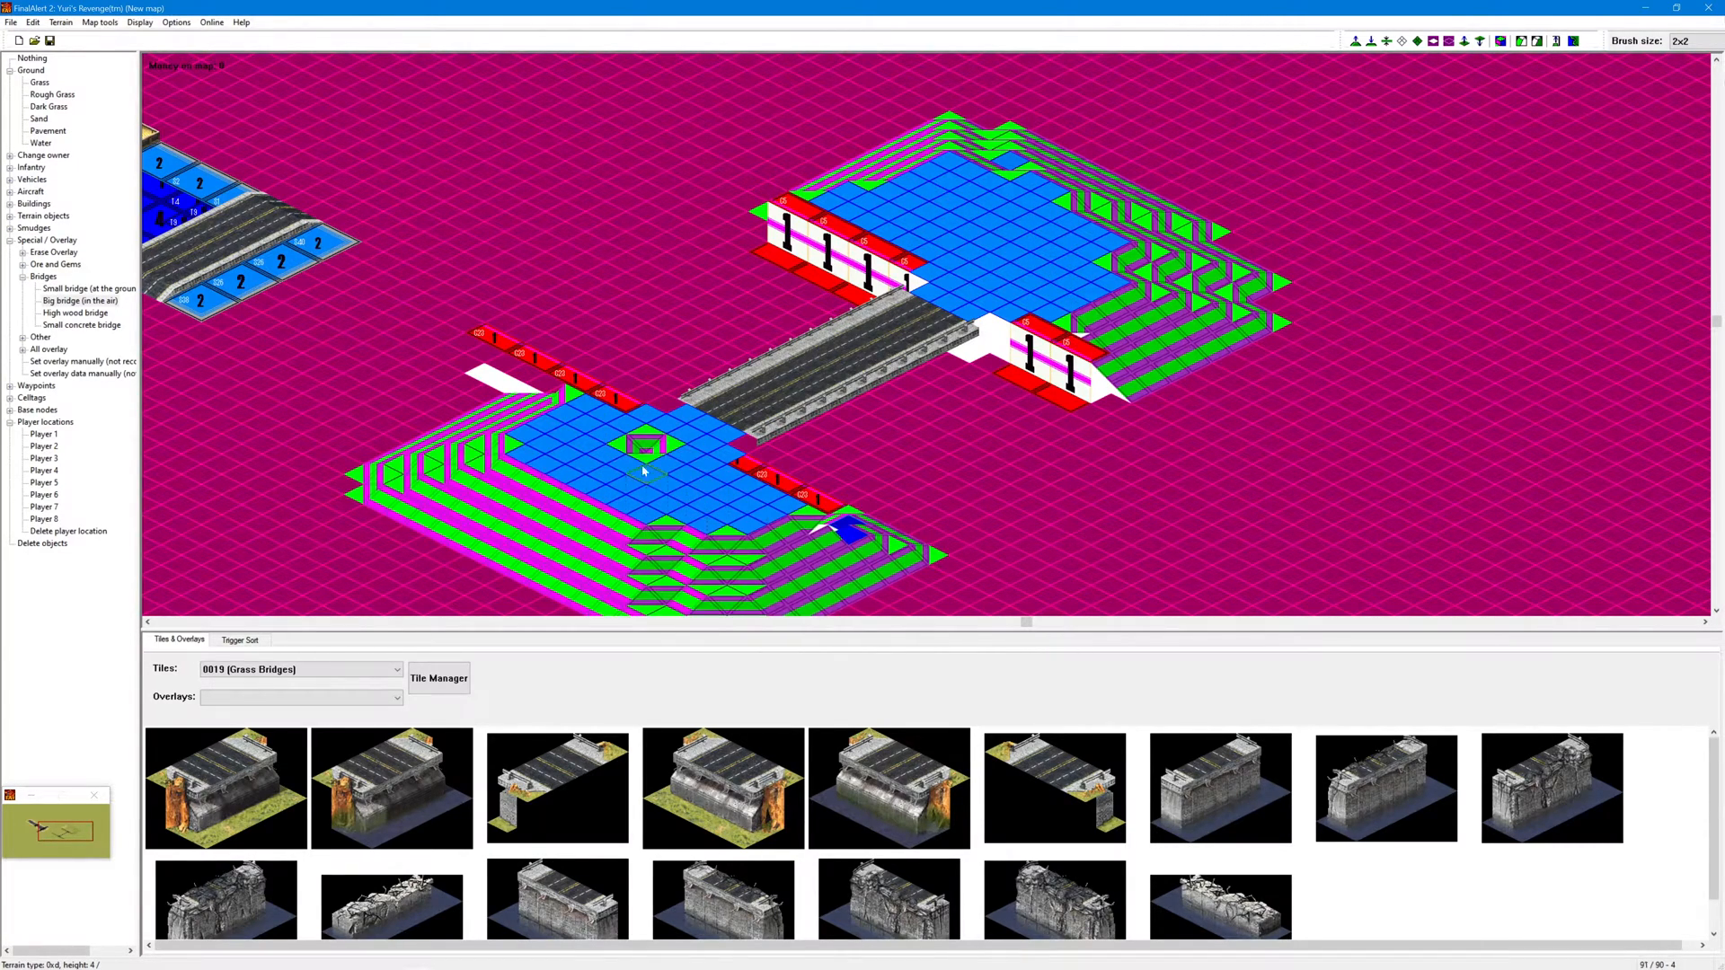
pyautogui.click(1500, 41)
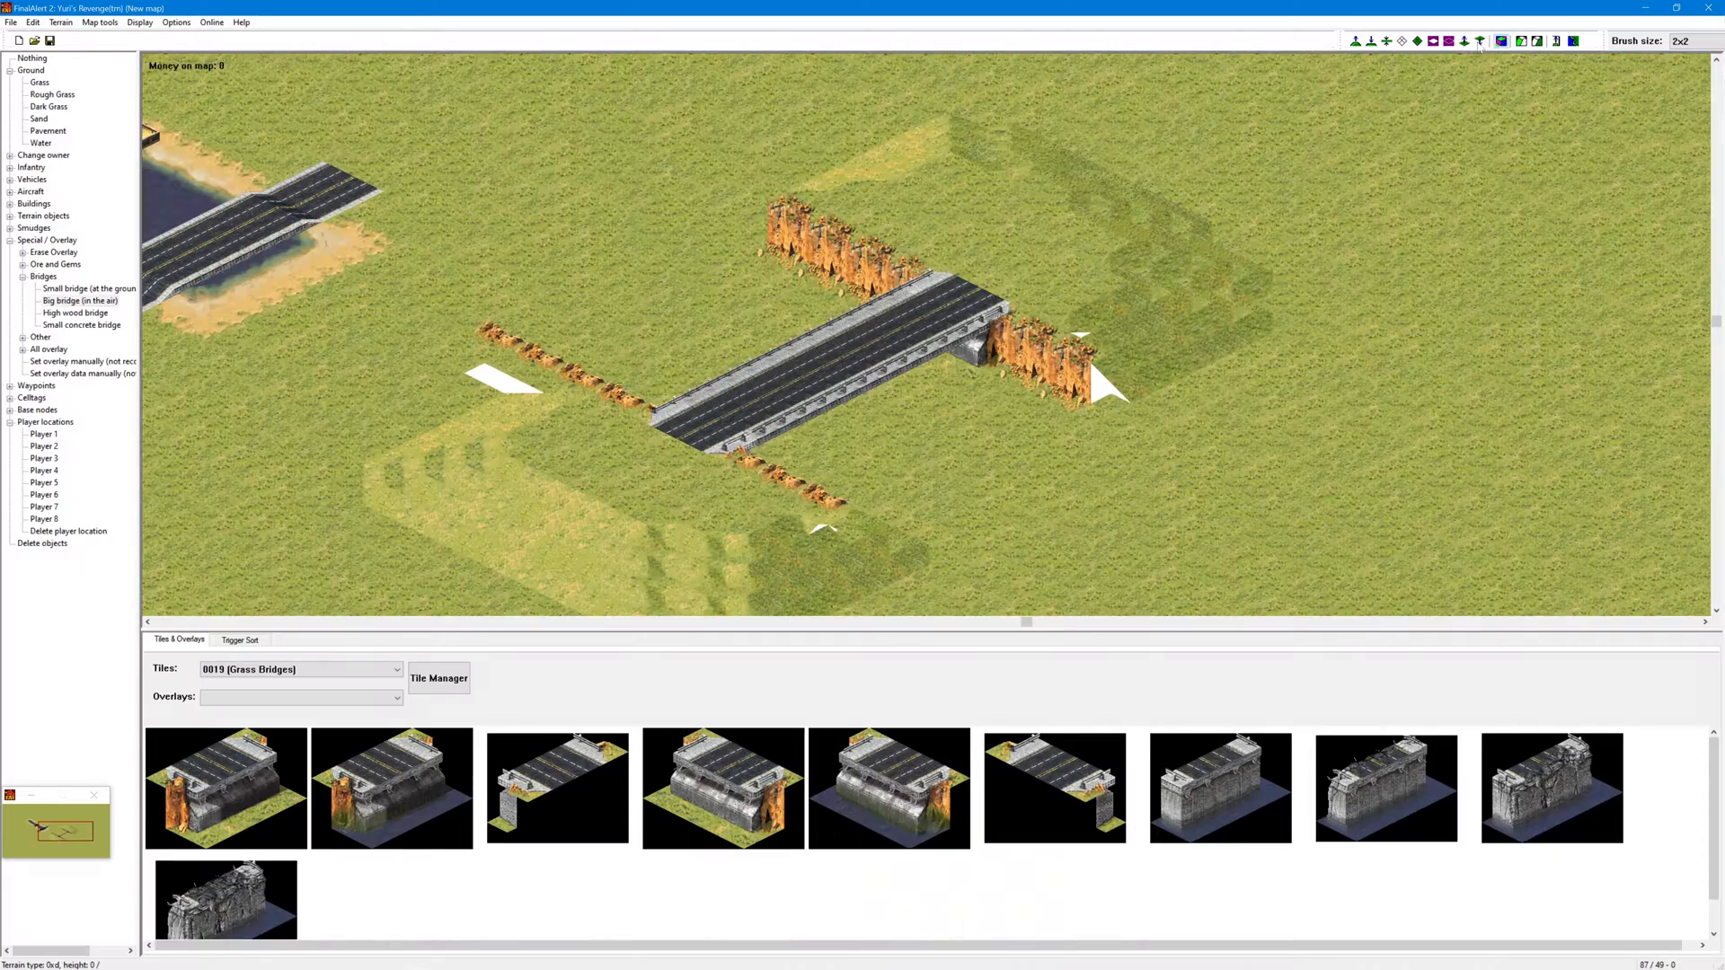
# Step: Place a Bridge Repair Hut on the high ground beside each end of the big bridge
pyautogui.click(10, 204)
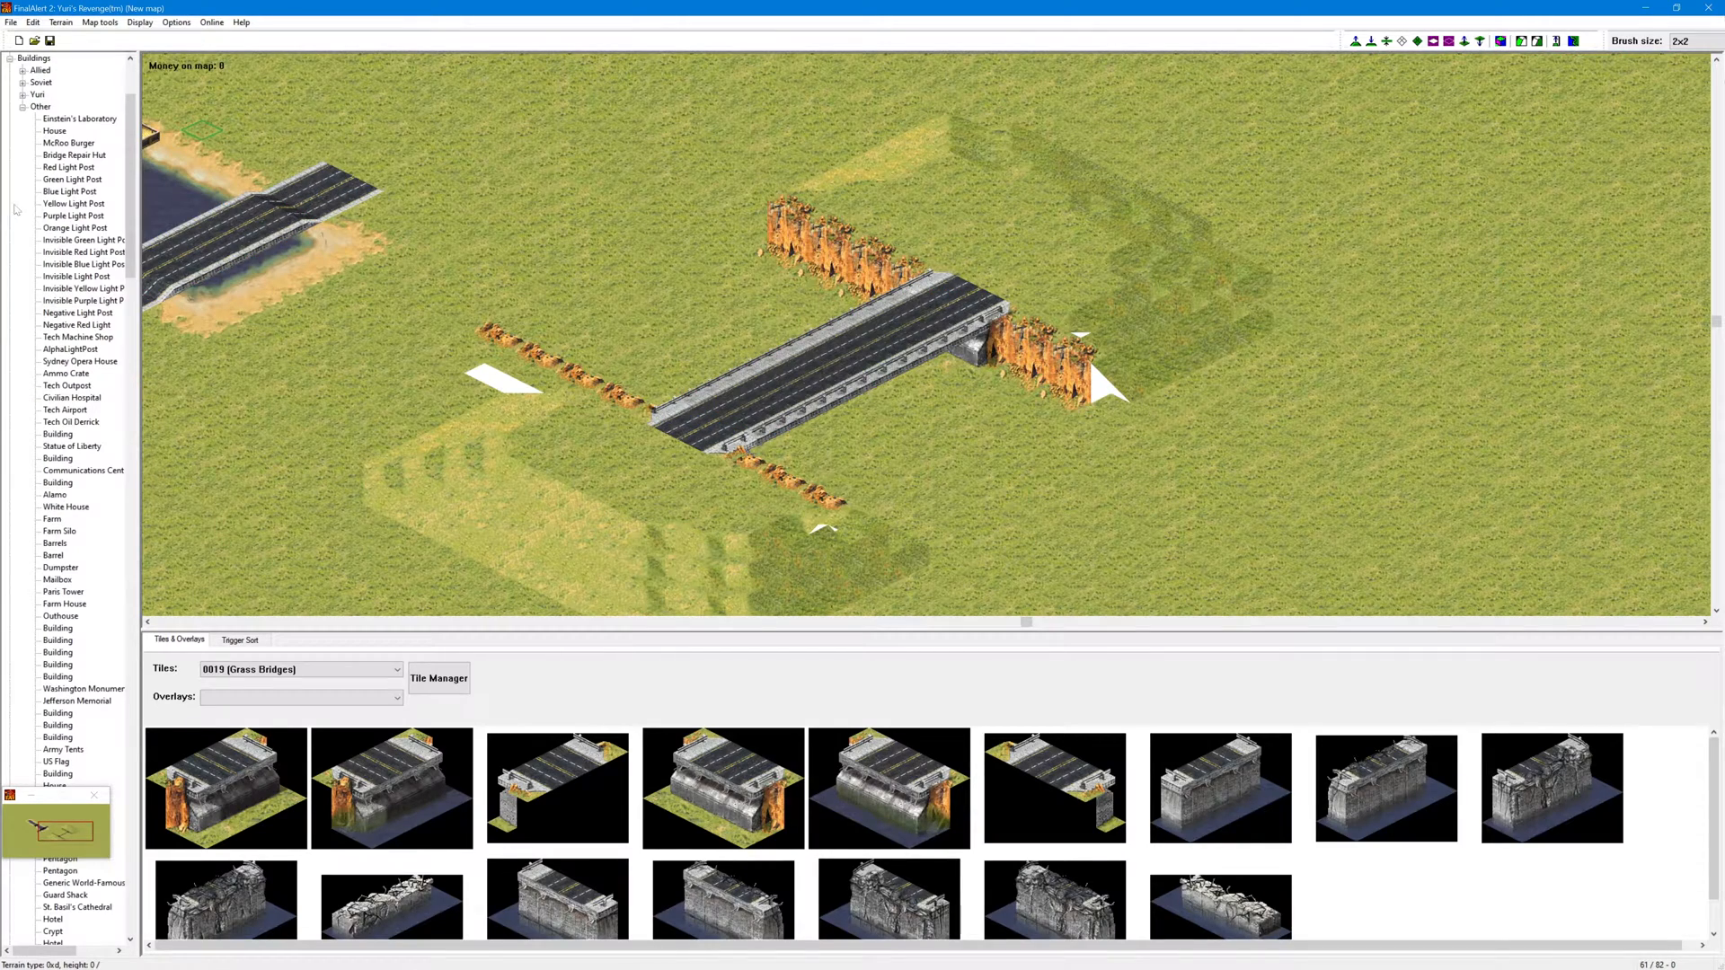
pyautogui.click(74, 155)
pyautogui.click(1038, 305)
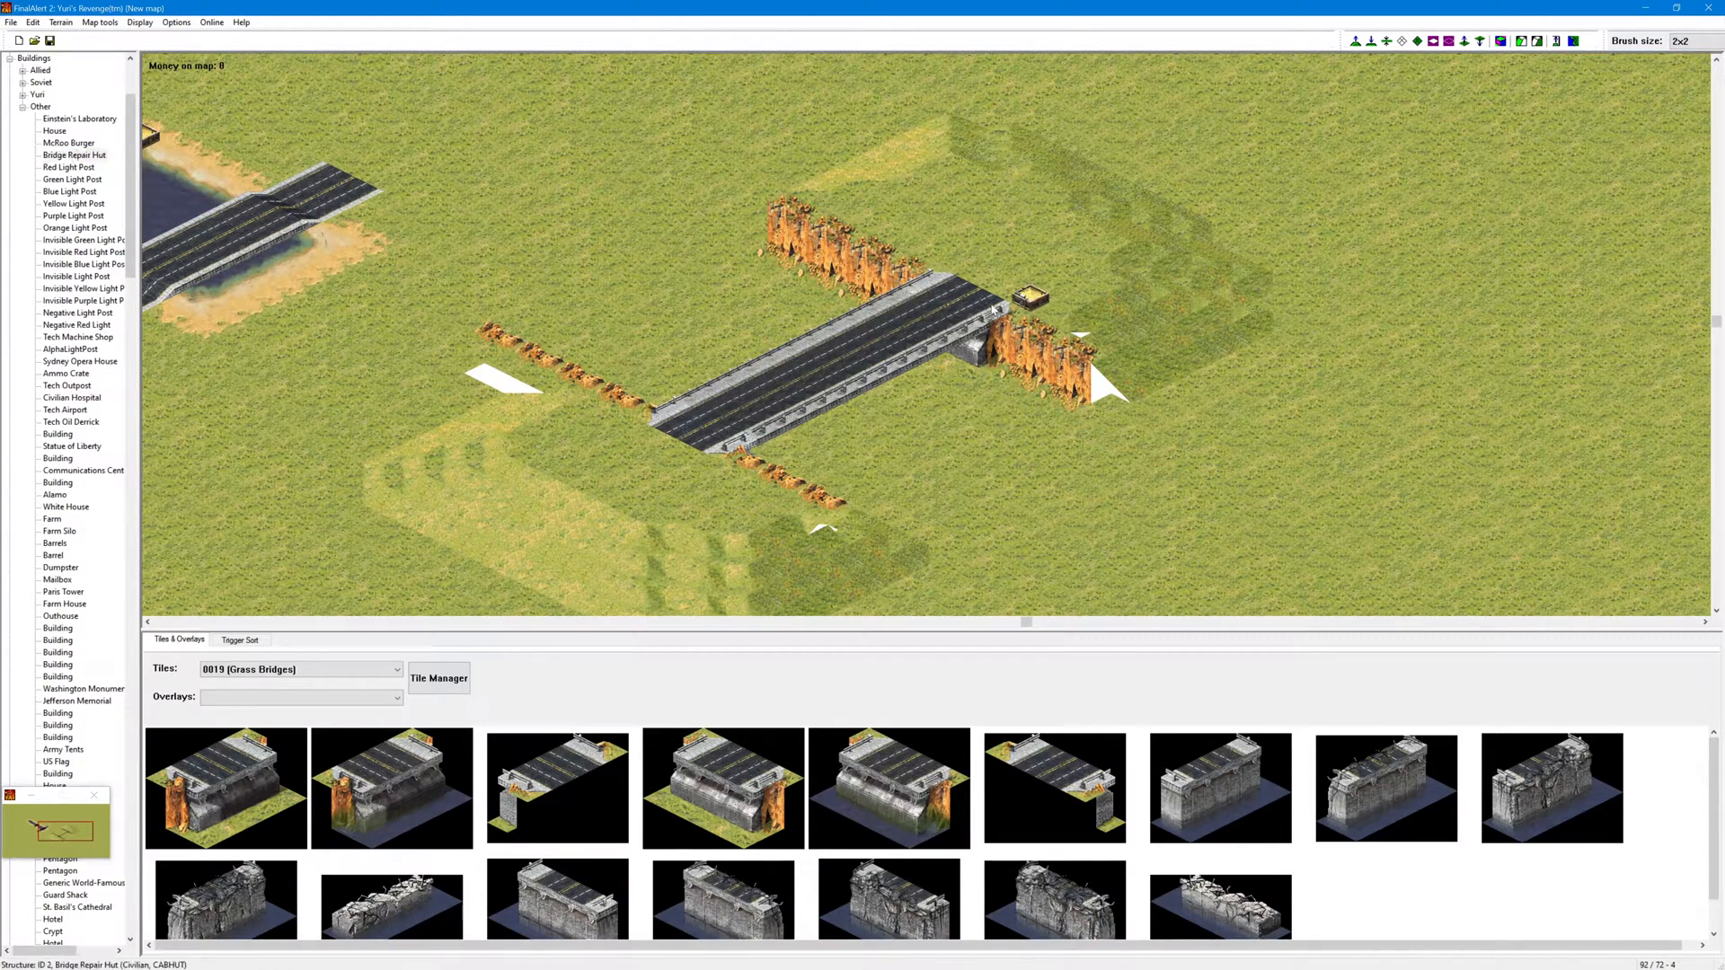
pyautogui.click(619, 424)
# Step: Replace the upper cliff's bridgehead with the fifth Grass Bridges tile, the concrete variant standing in water
pyautogui.moveTo(1051, 355); pyautogui.dragTo(1094, 374, button='right')
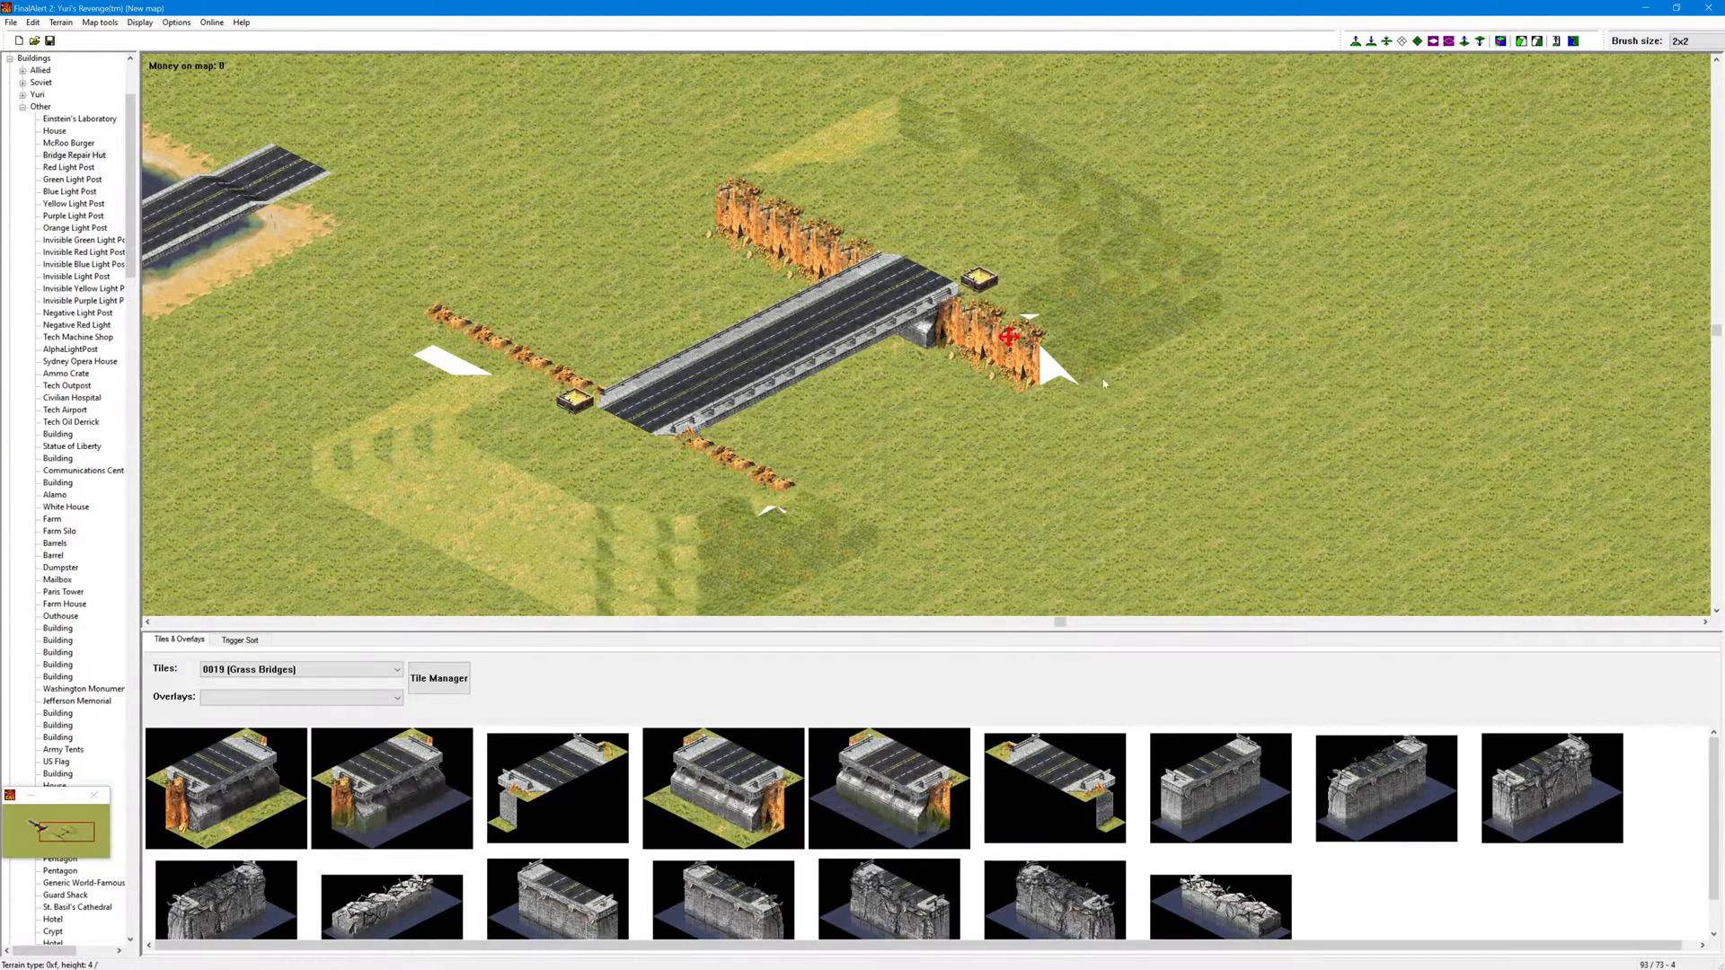
pyautogui.click(890, 774)
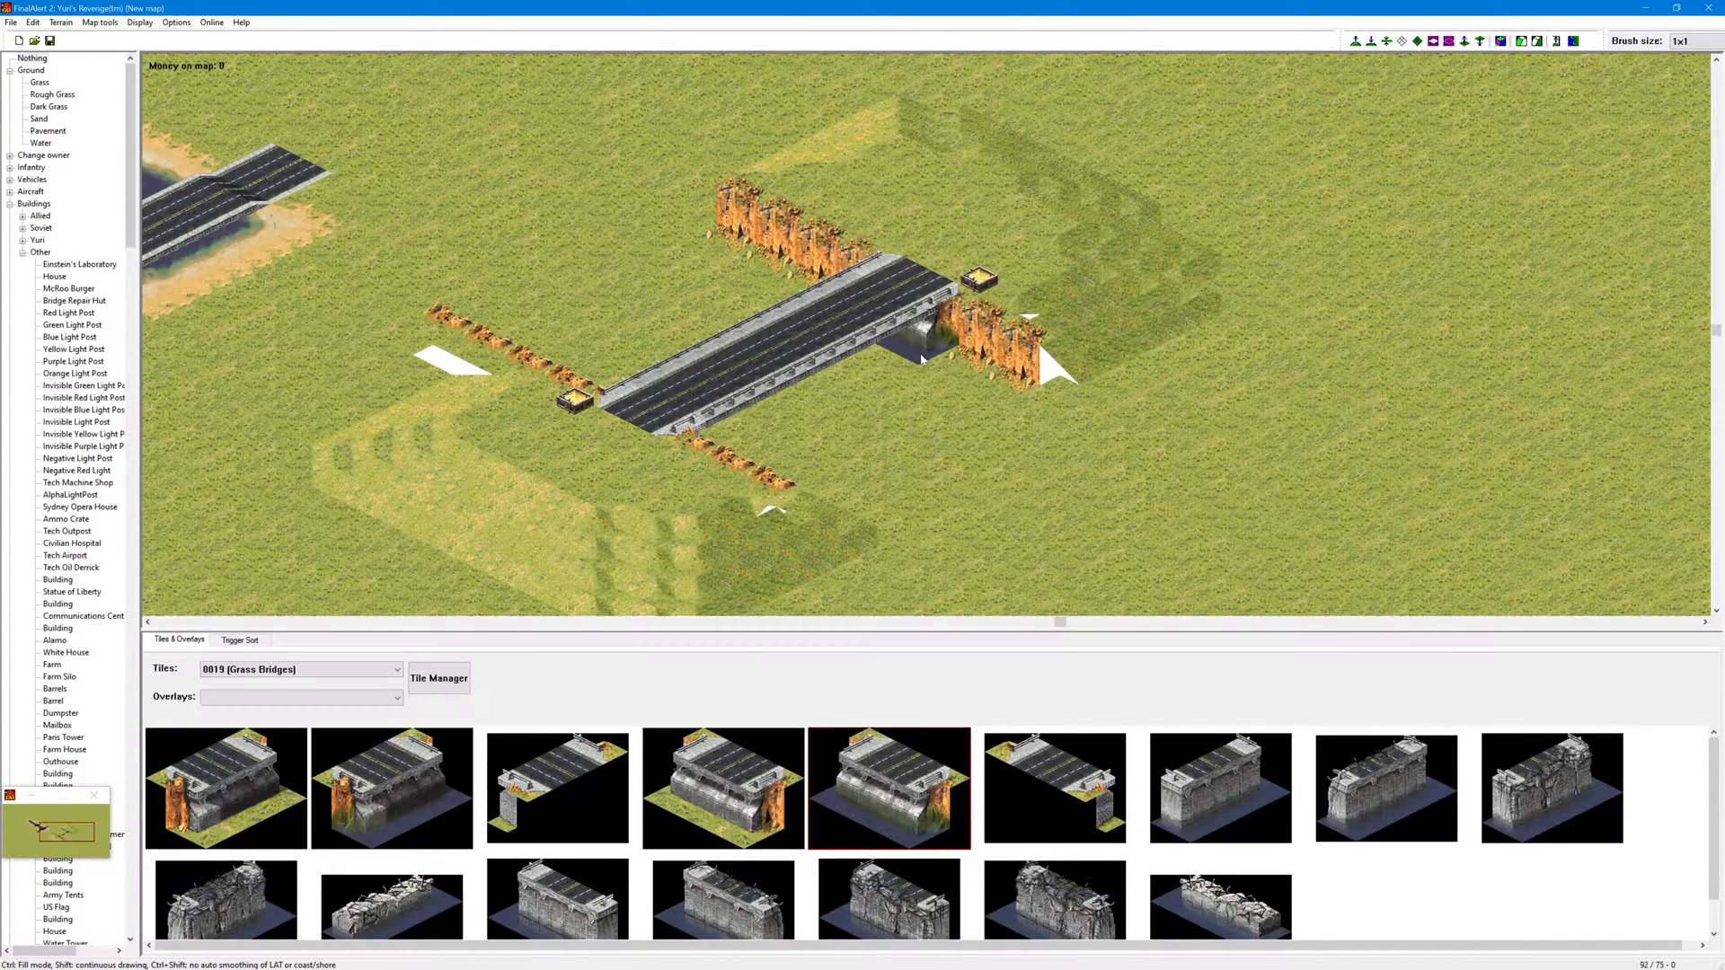
pyautogui.click(970, 428)
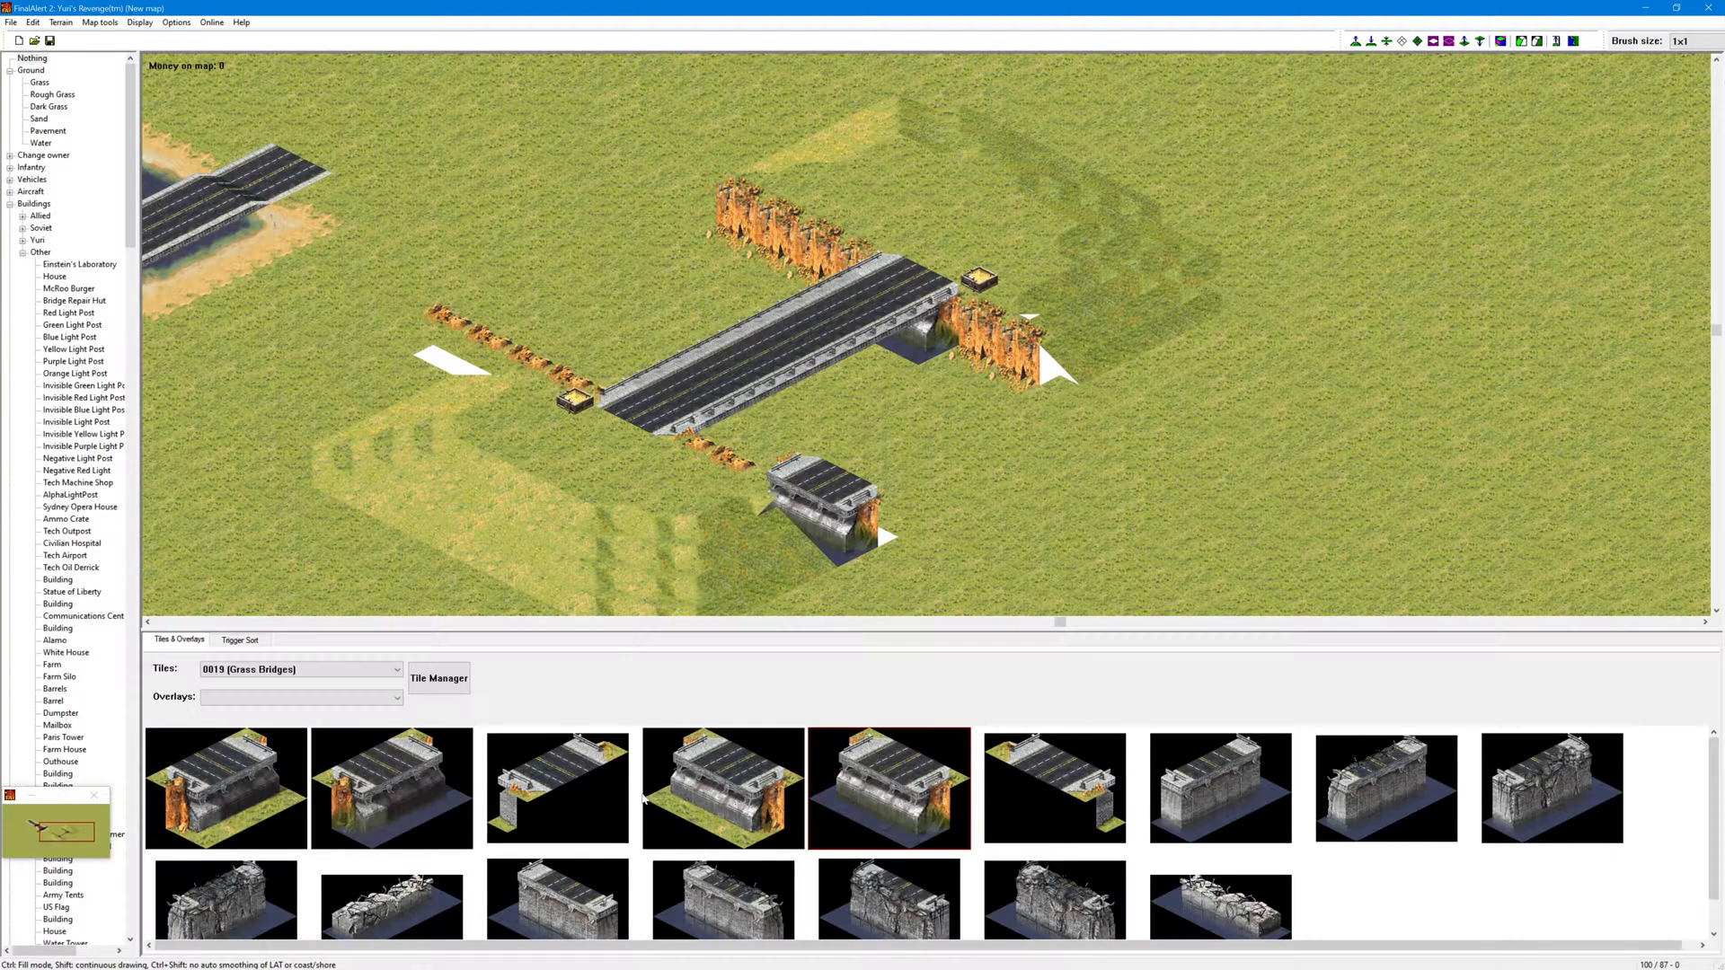
# Step: Look through the Grass Bridges tiles and restore the grass-based bridgehead at the upper cliff
pyautogui.scroll(-1, 809, 804)
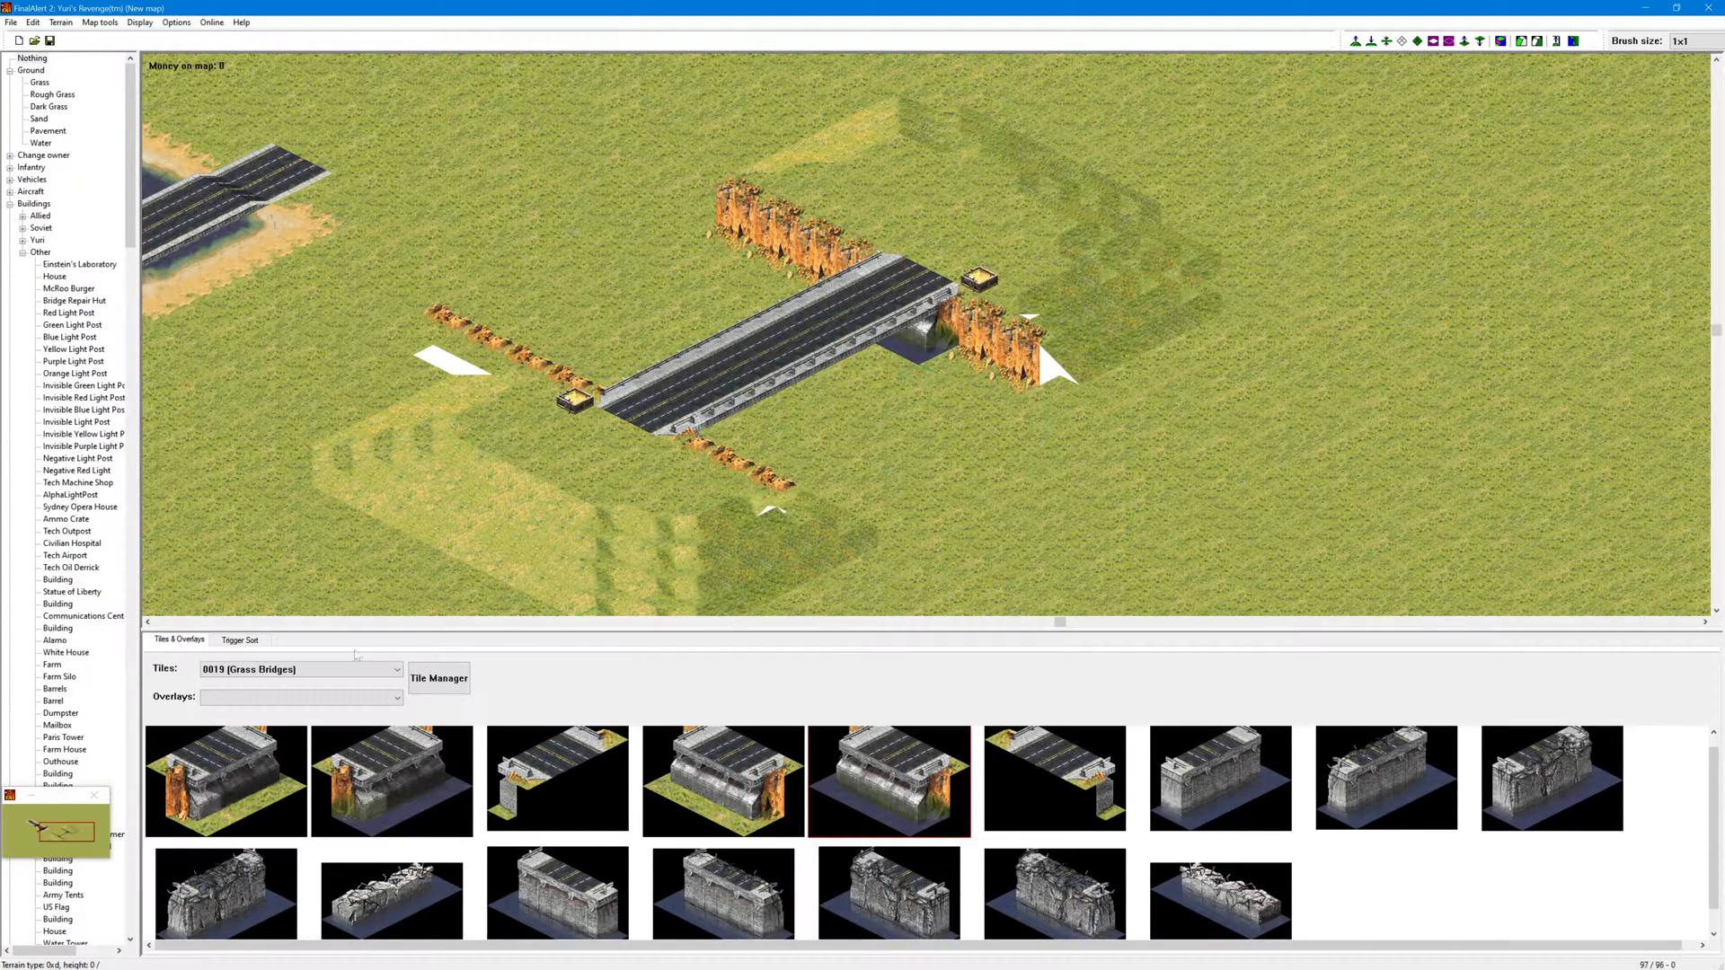
pyautogui.scroll(-1, 327, 674)
pyautogui.scroll(2, 326, 675)
pyautogui.scroll(-1, 325, 675)
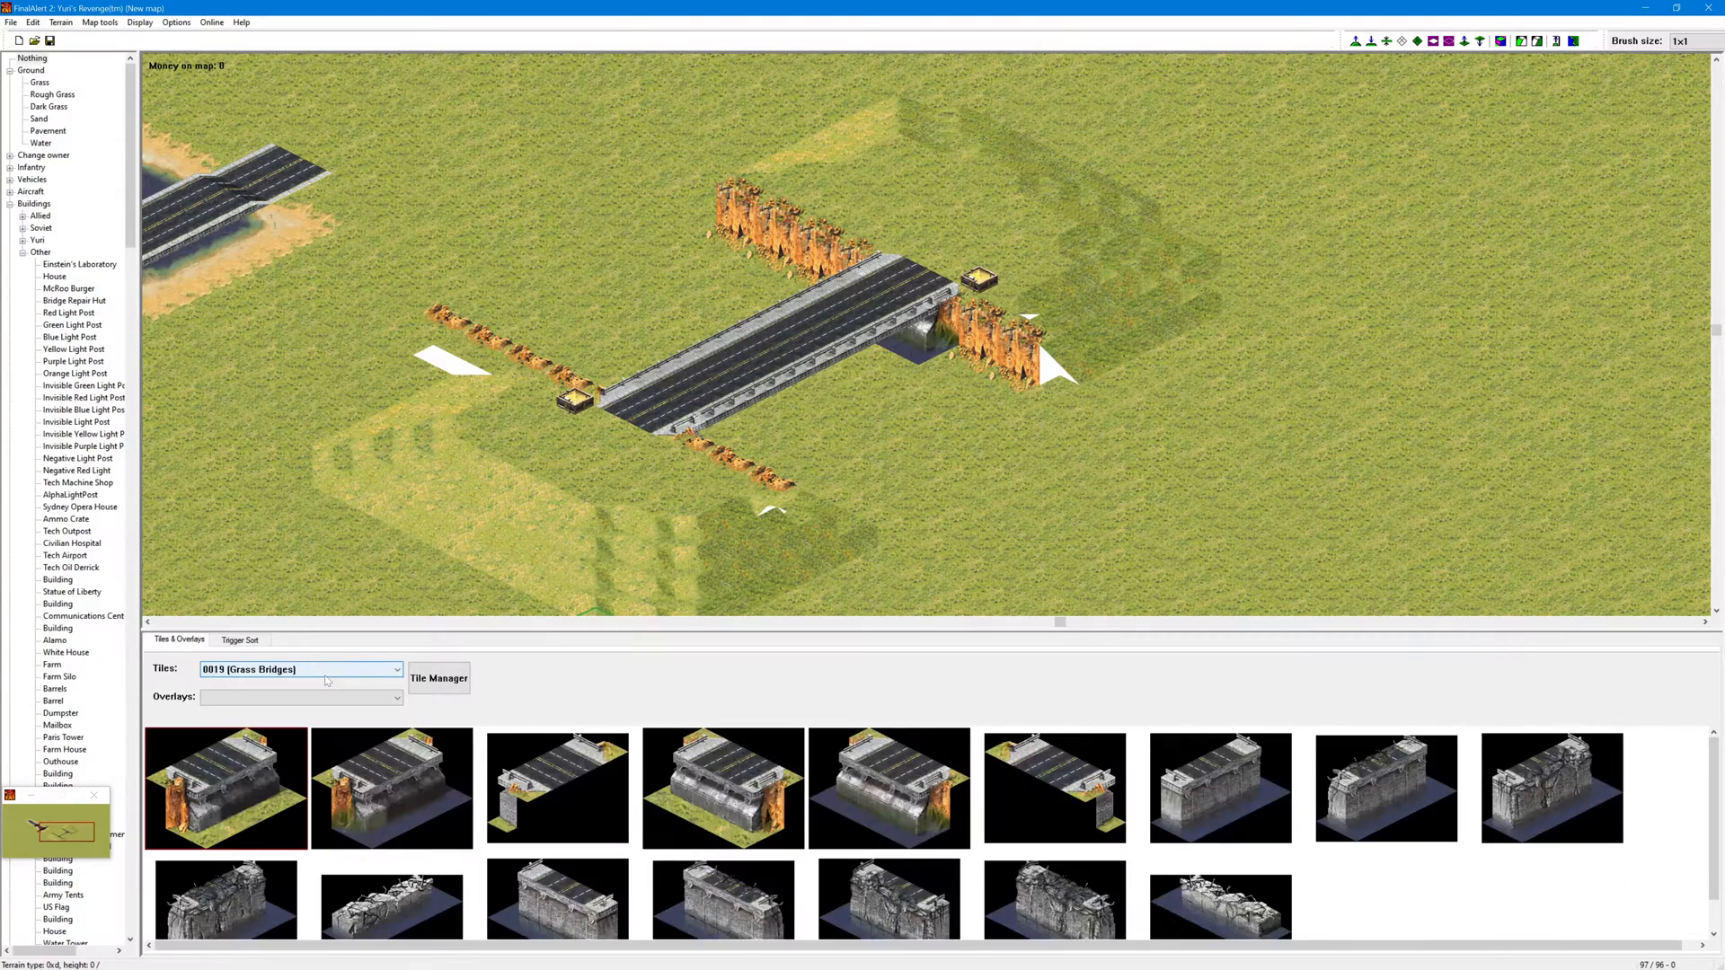
pyautogui.scroll(-3, 325, 676)
pyautogui.scroll(3, 326, 675)
pyautogui.click(959, 452)
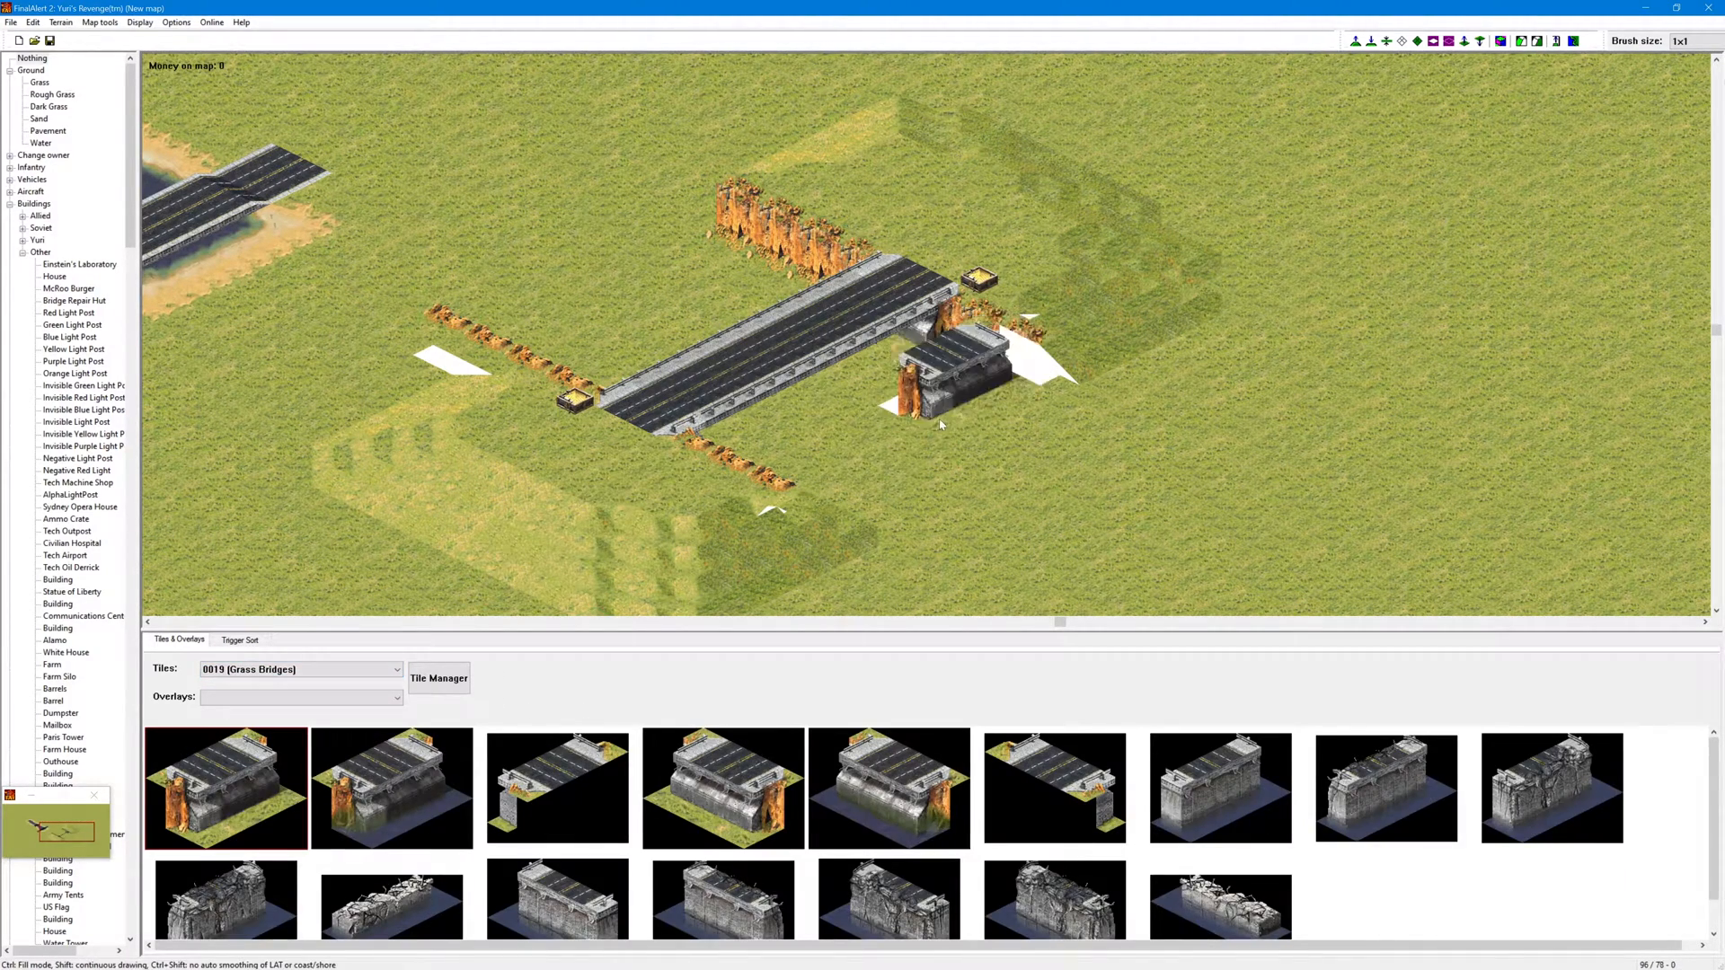
pyautogui.rightClick(950, 495)
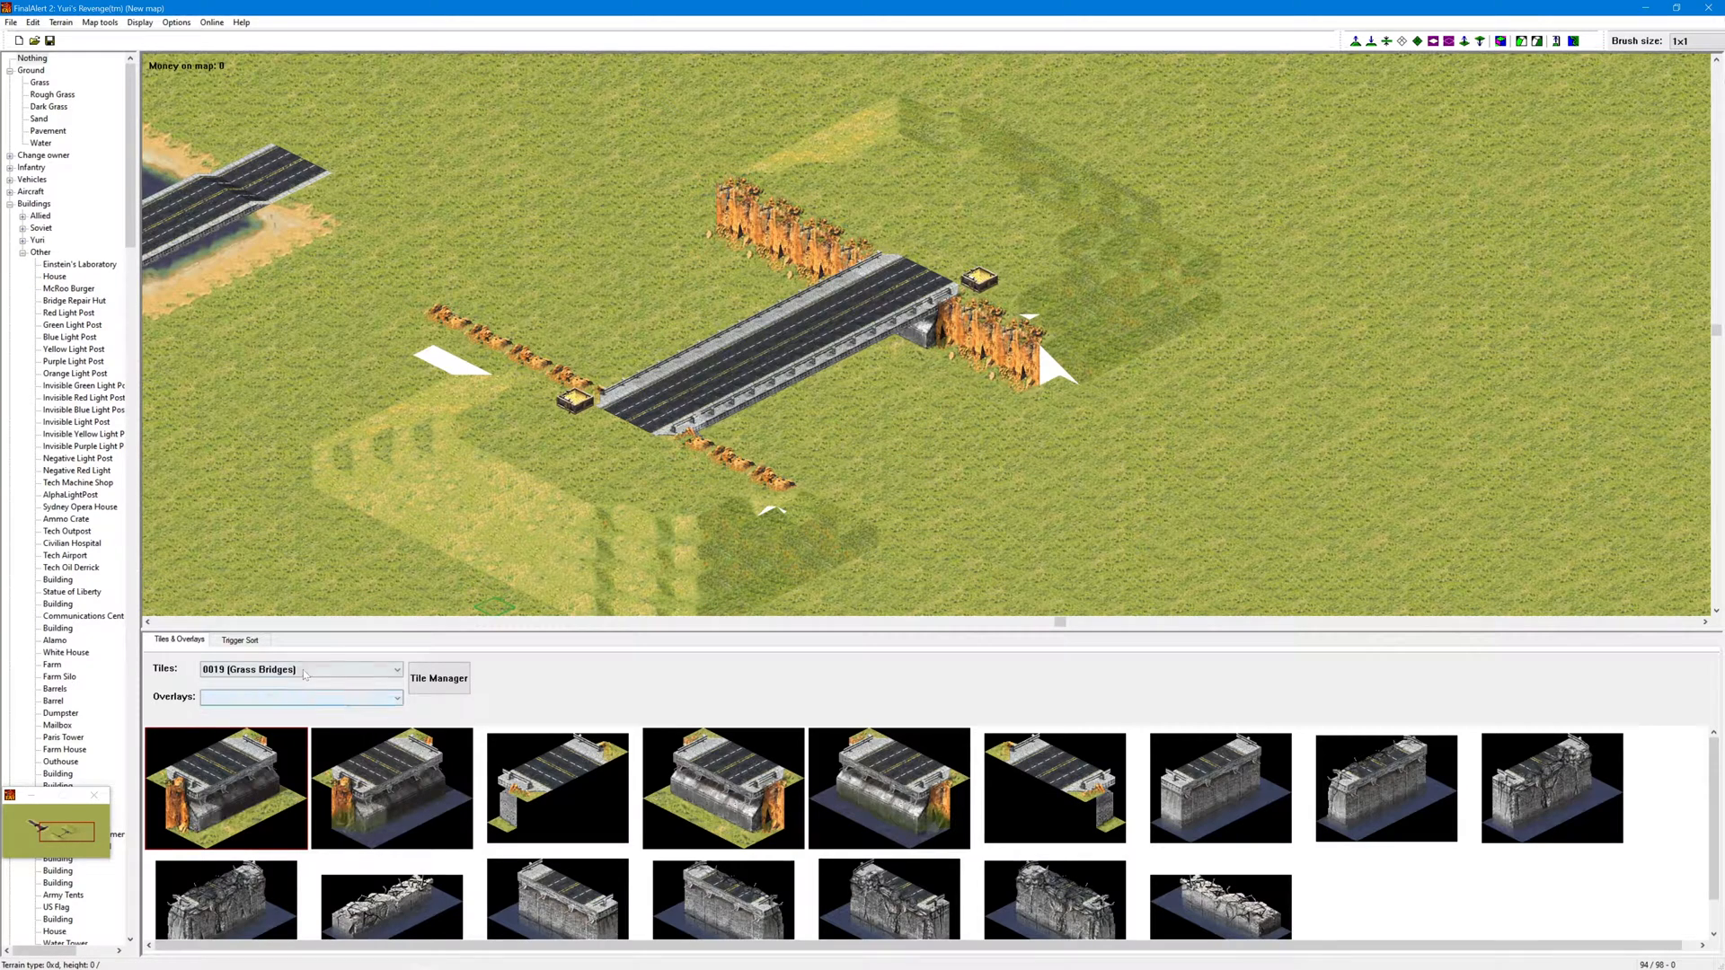
# Step: Replace the bridgeheads at both cliffs with the fourth and sixth tiles of the Grass Wood Bridges set
pyautogui.scroll(-10, 304, 674)
pyautogui.scroll(-5, 304, 673)
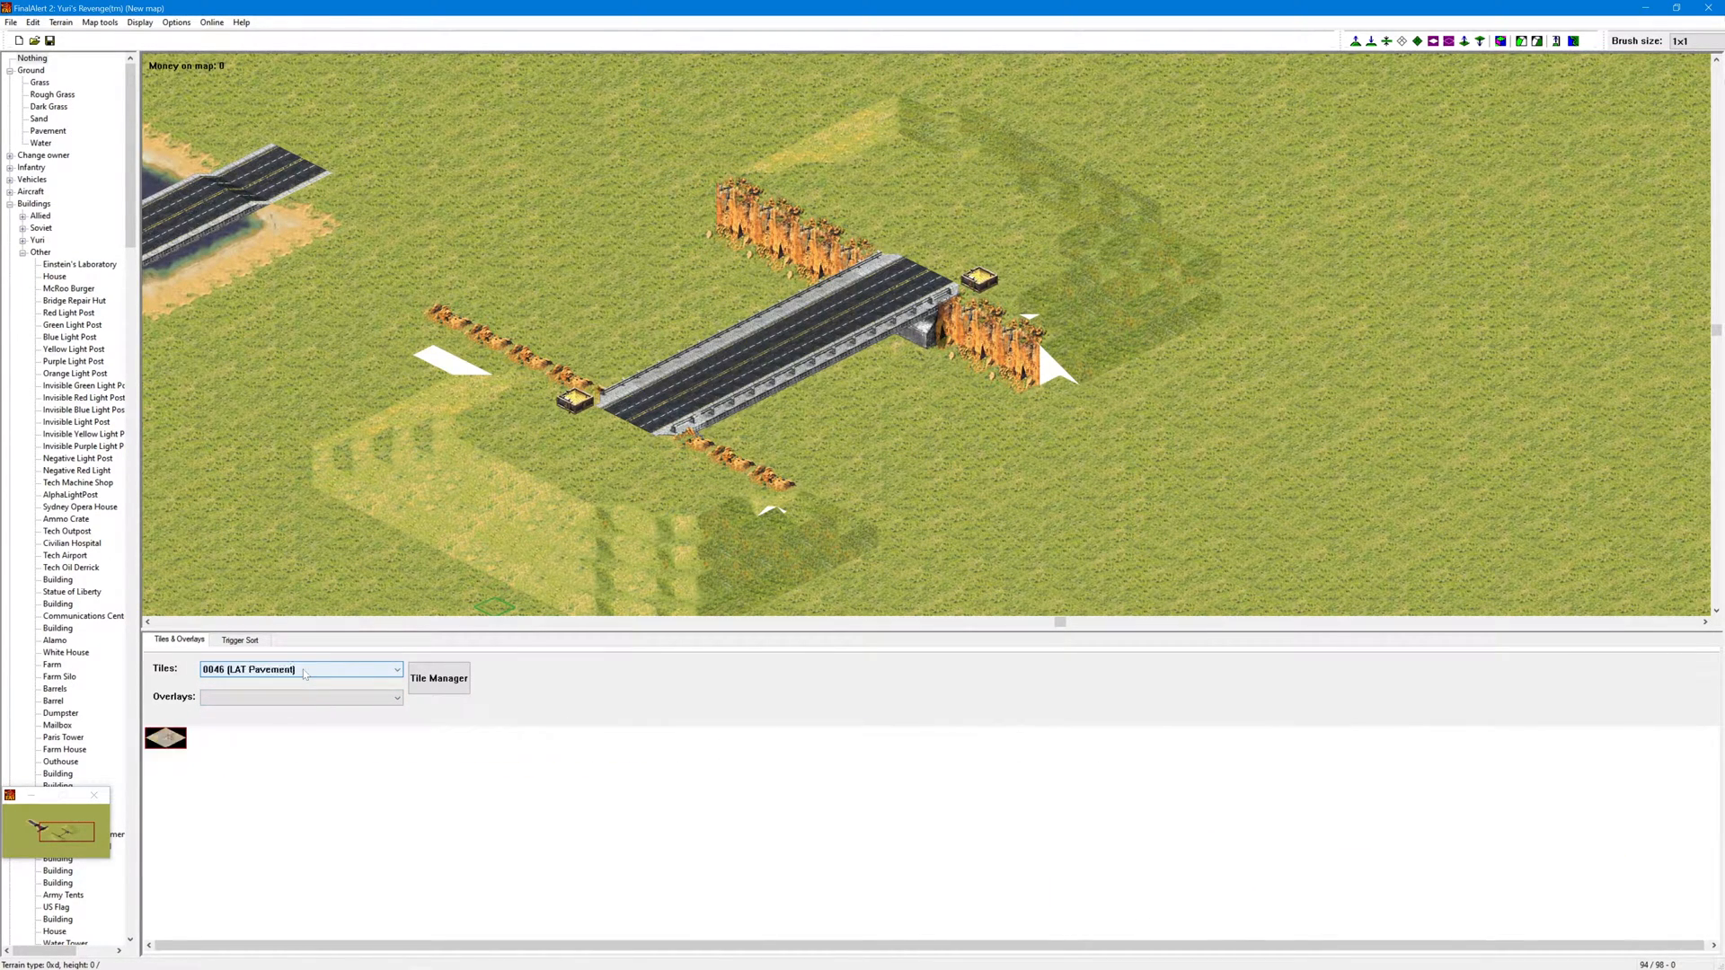
pyautogui.scroll(-4, 304, 674)
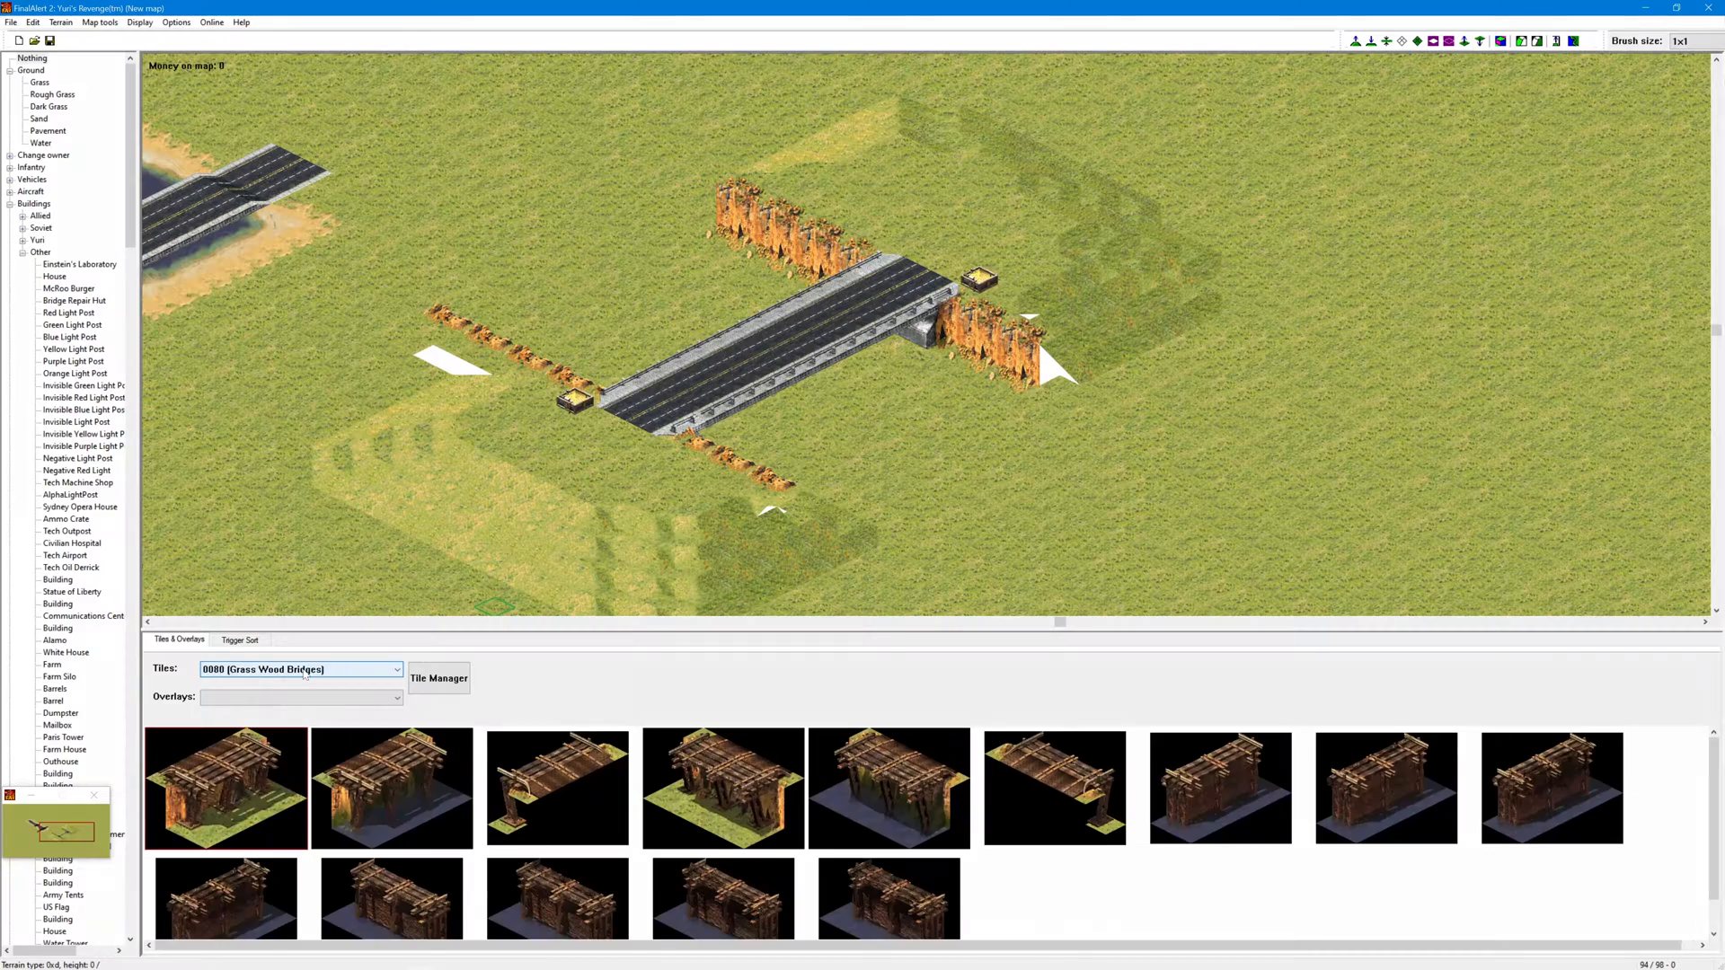
pyautogui.click(782, 815)
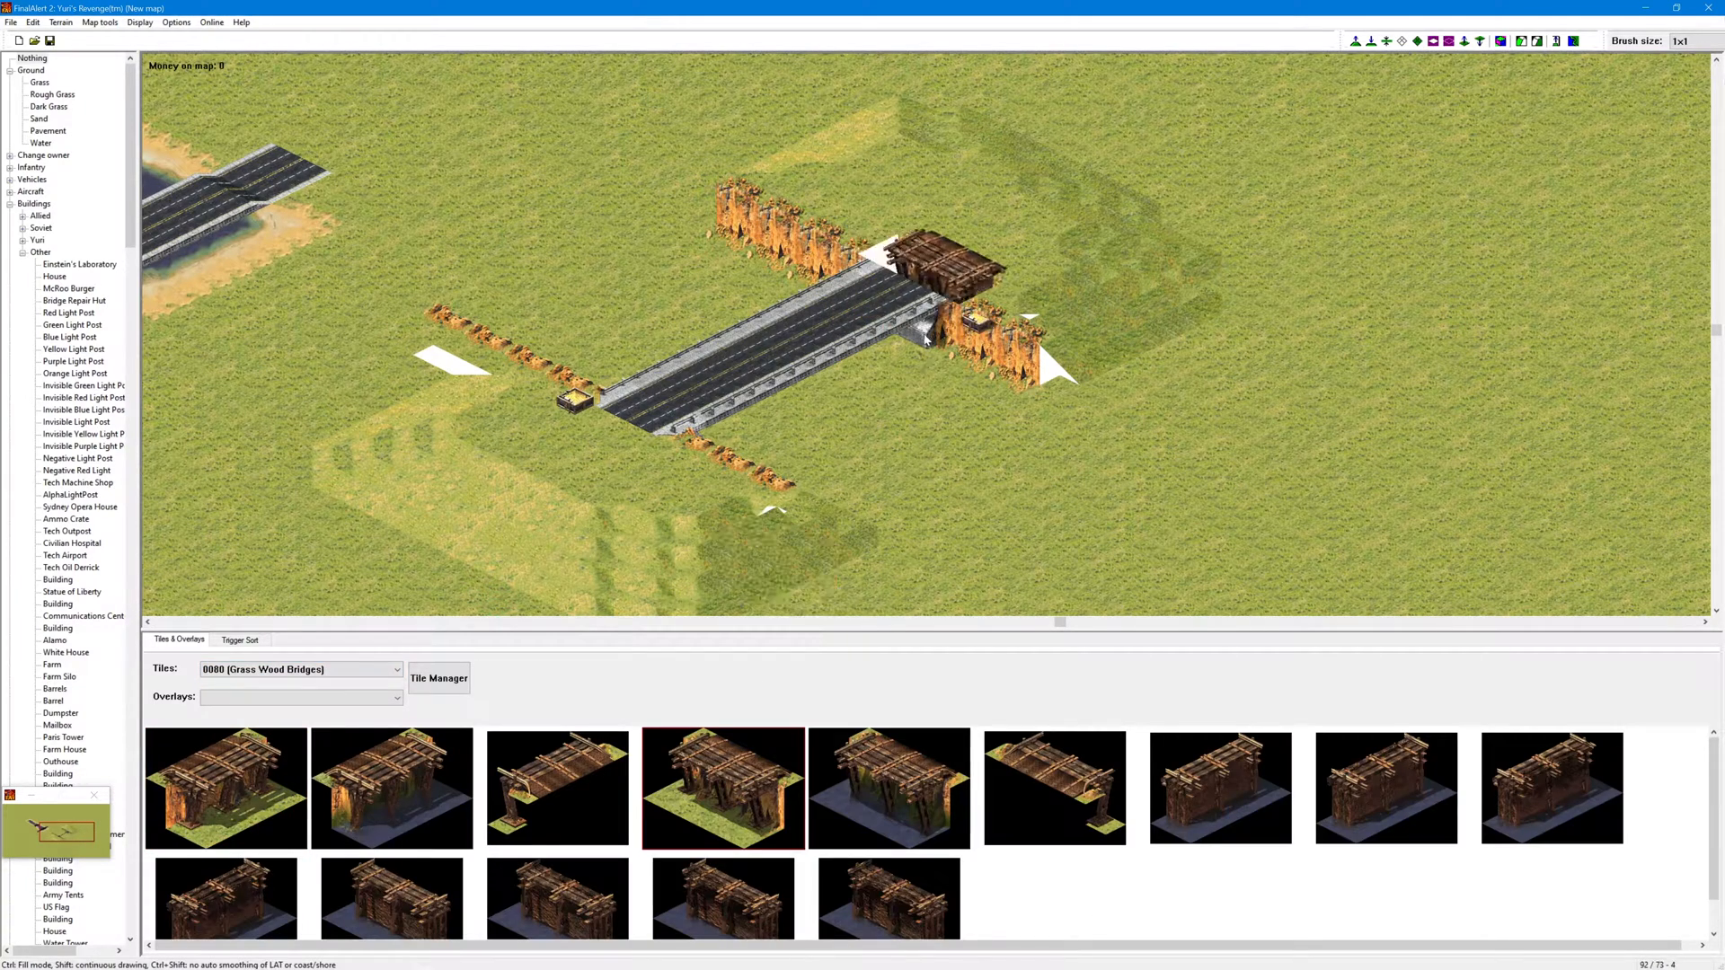
pyautogui.click(918, 356)
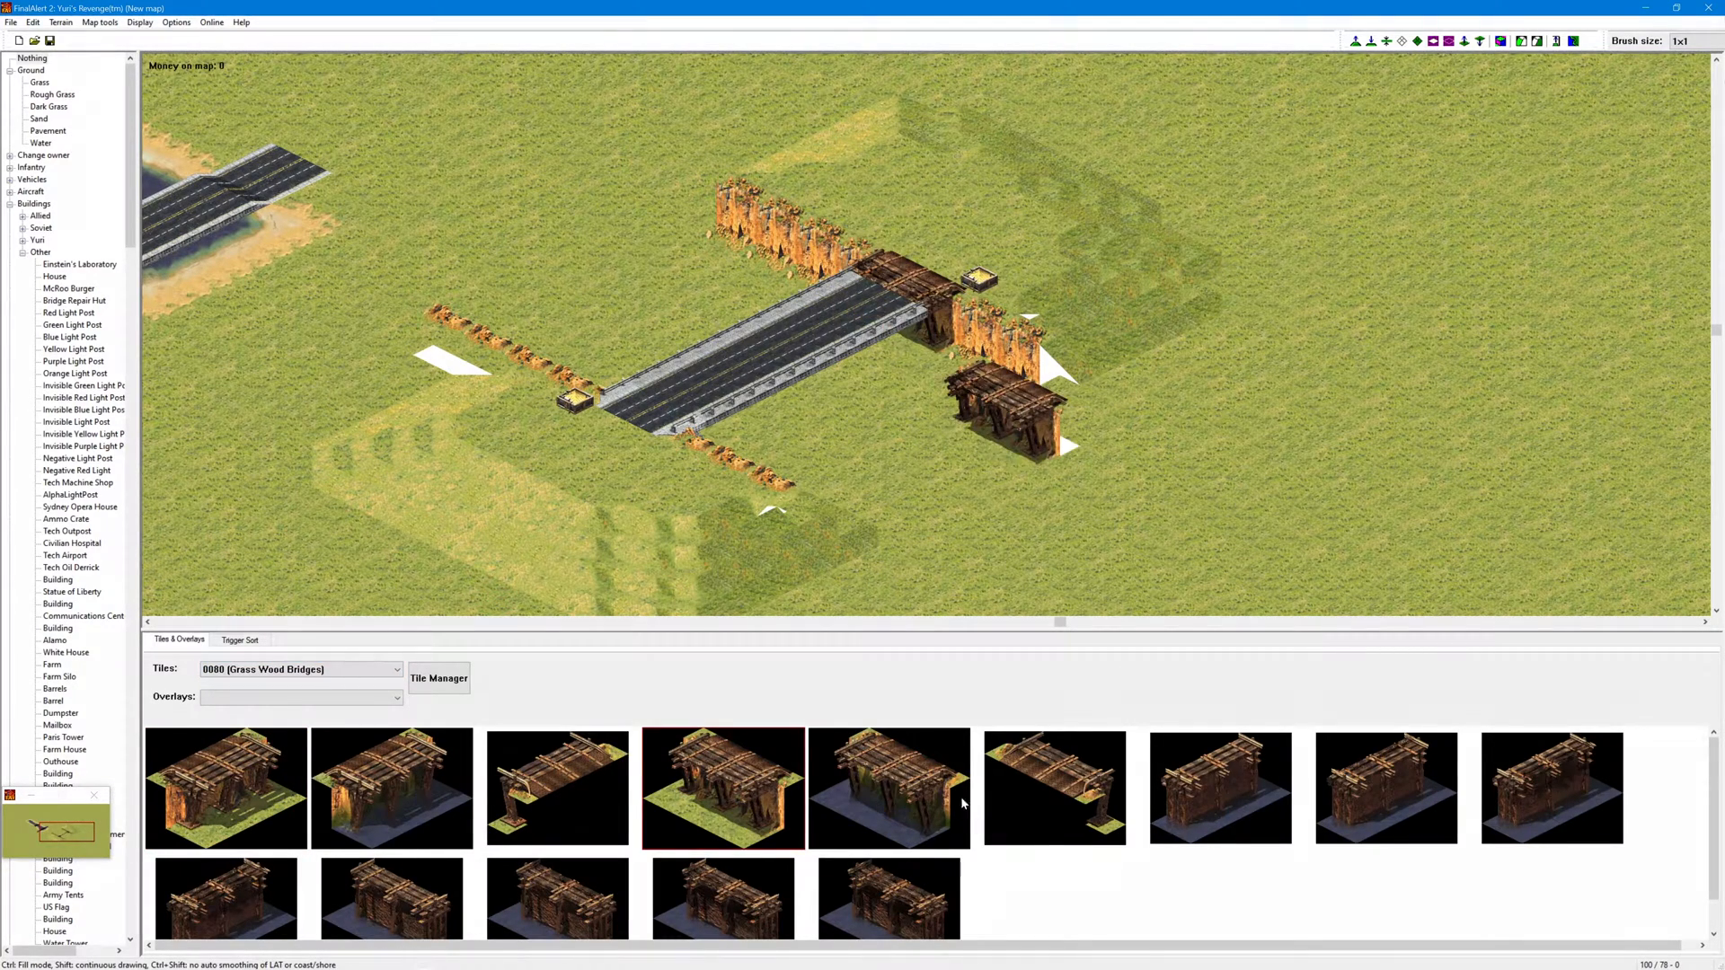
pyautogui.click(1025, 804)
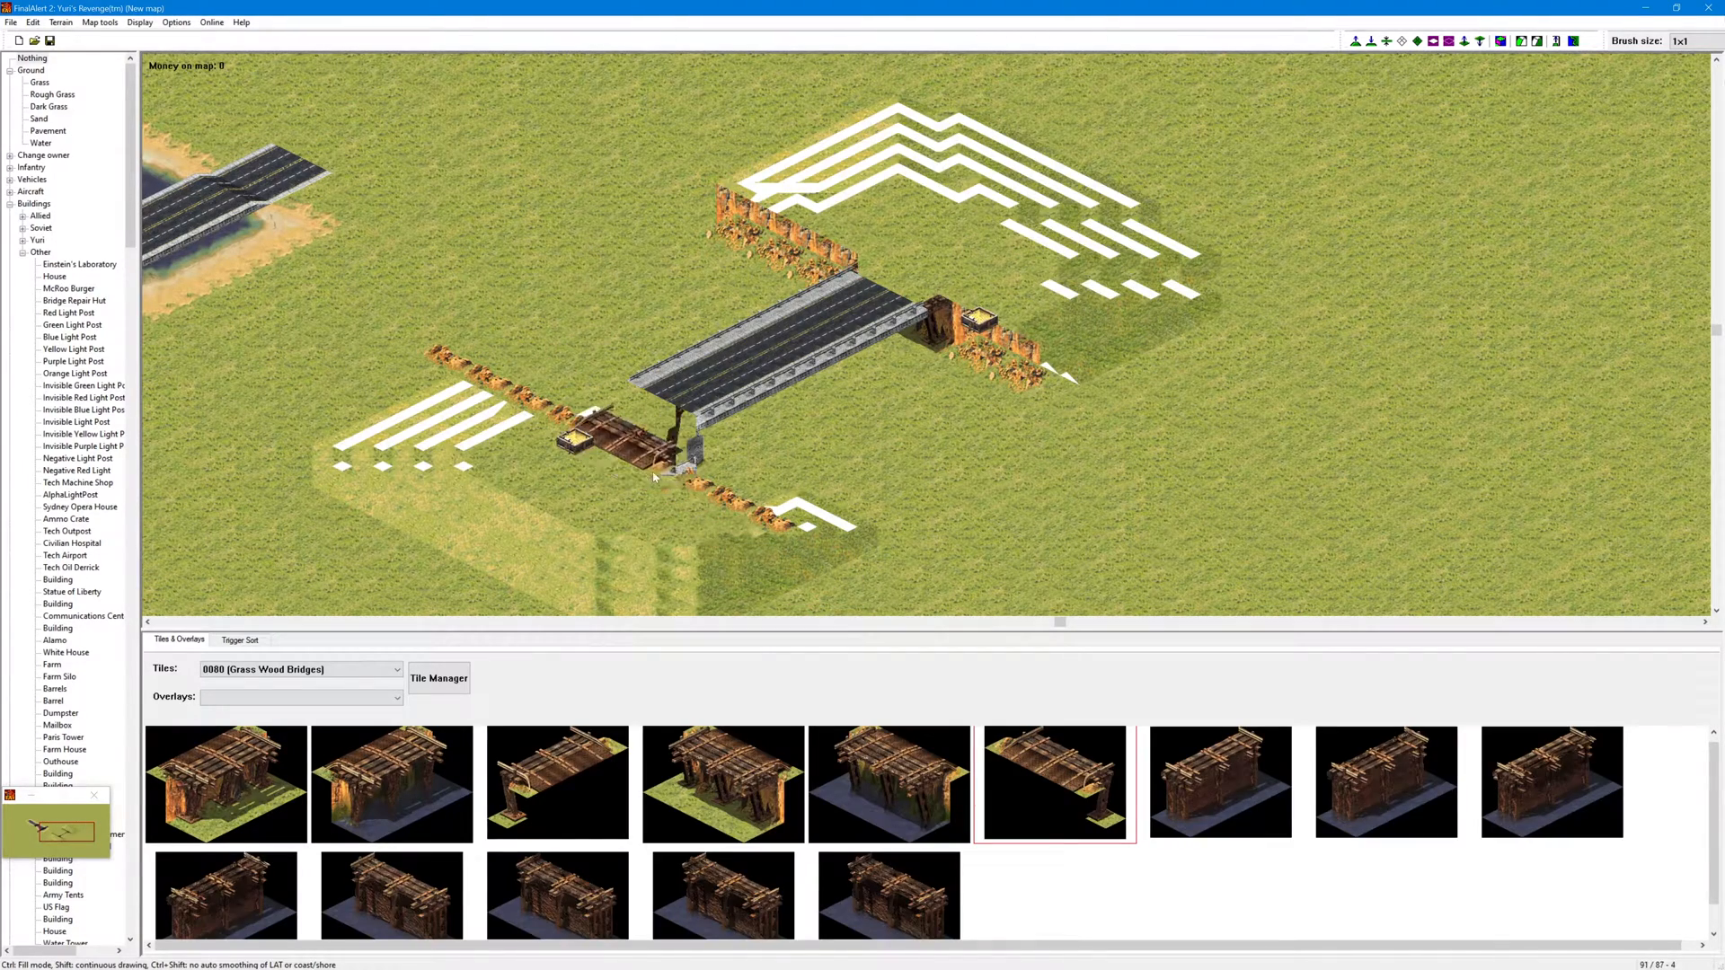
pyautogui.click(654, 420)
pyautogui.moveTo(1014, 521); pyautogui.dragTo(975, 485, button='right')
# Step: Erase the concrete bridge deck between the two cliffs using the 3-field radius overlay eraser
pyautogui.click(10, 204)
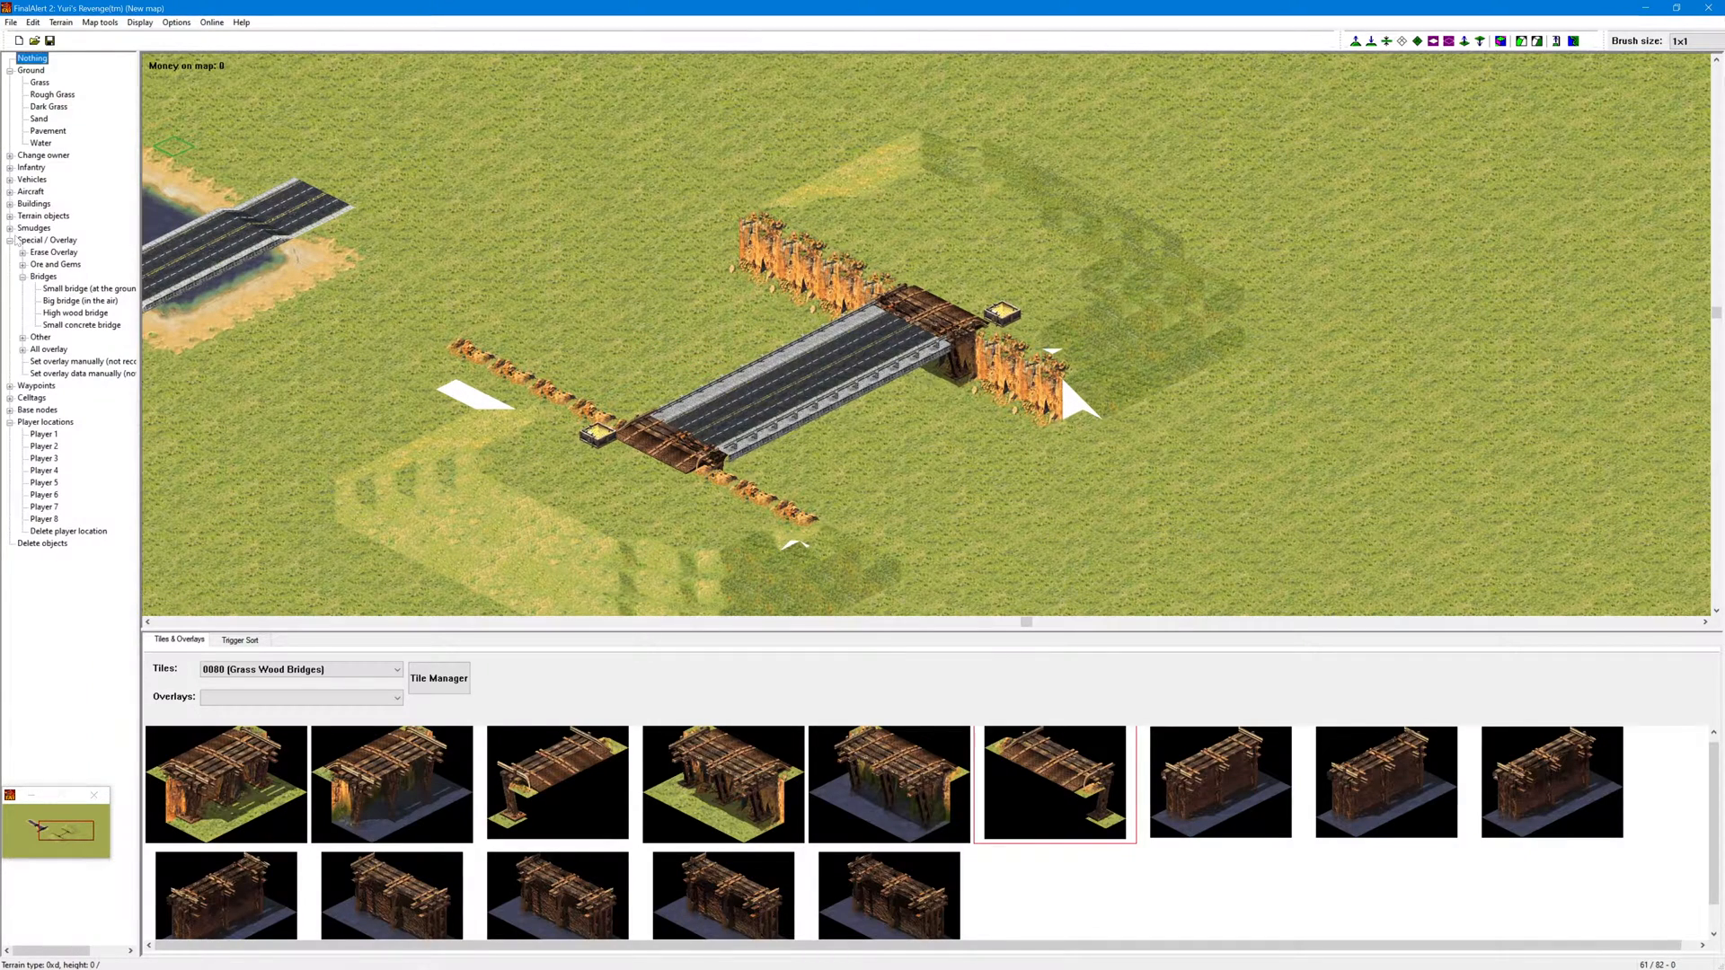
pyautogui.click(39, 251)
pyautogui.click(23, 252)
pyautogui.click(82, 301)
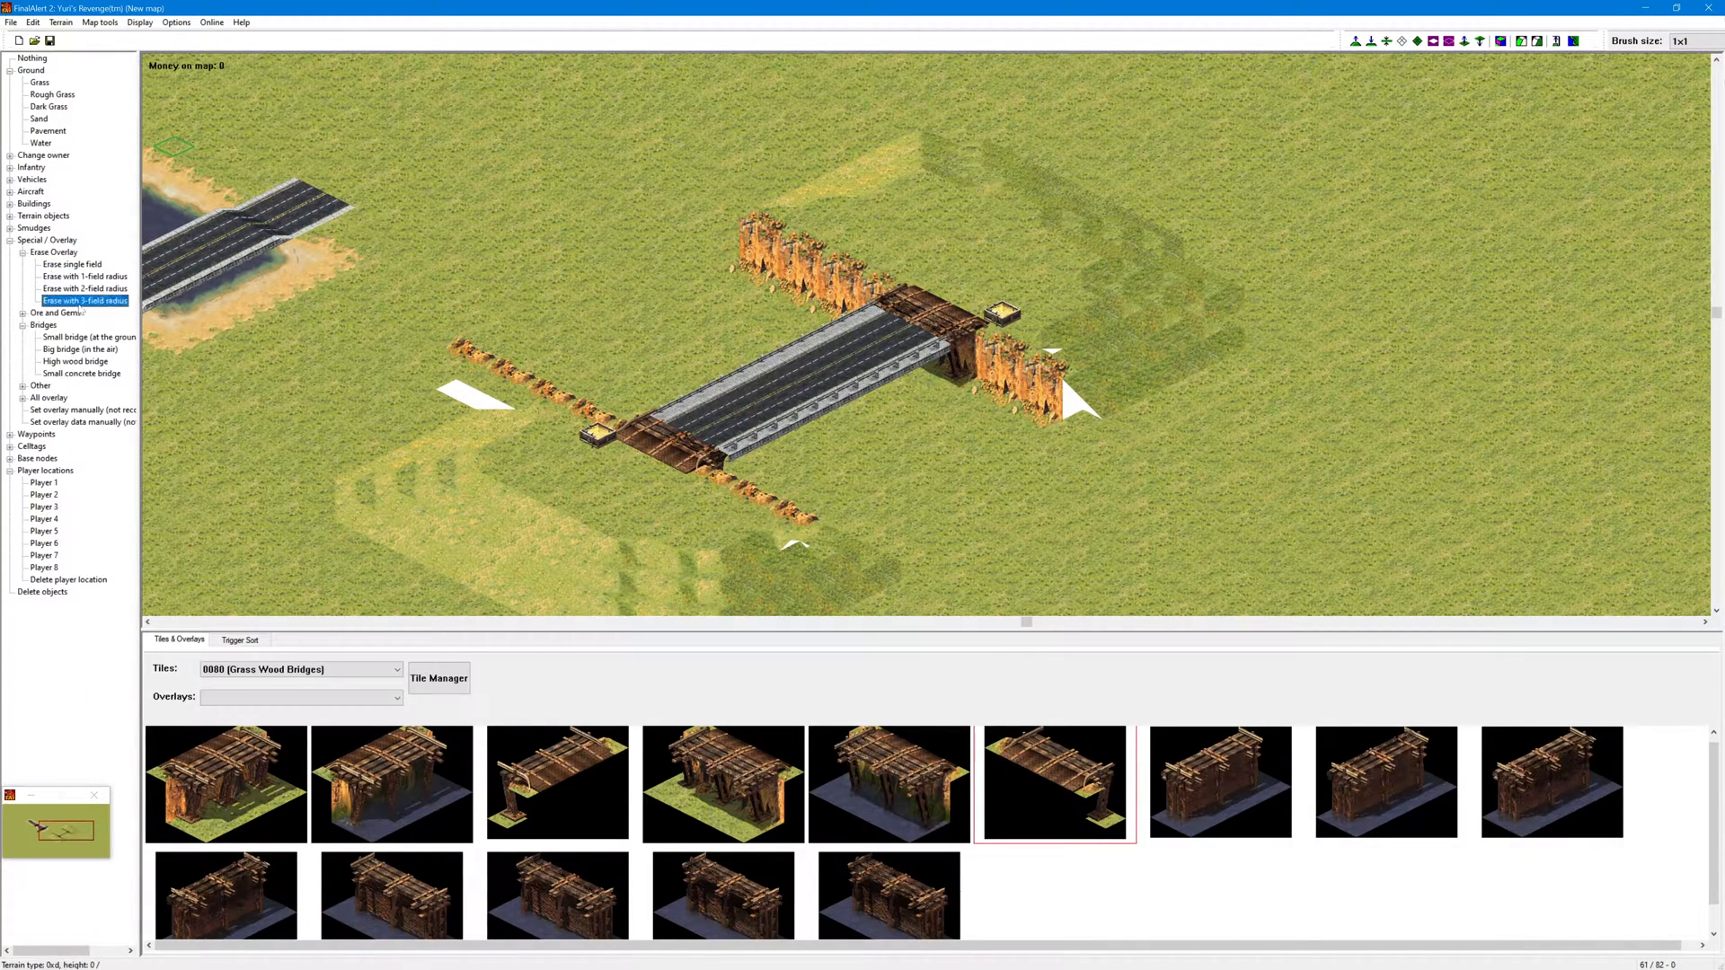
pyautogui.click(898, 454)
pyautogui.click(813, 417)
pyautogui.click(731, 452)
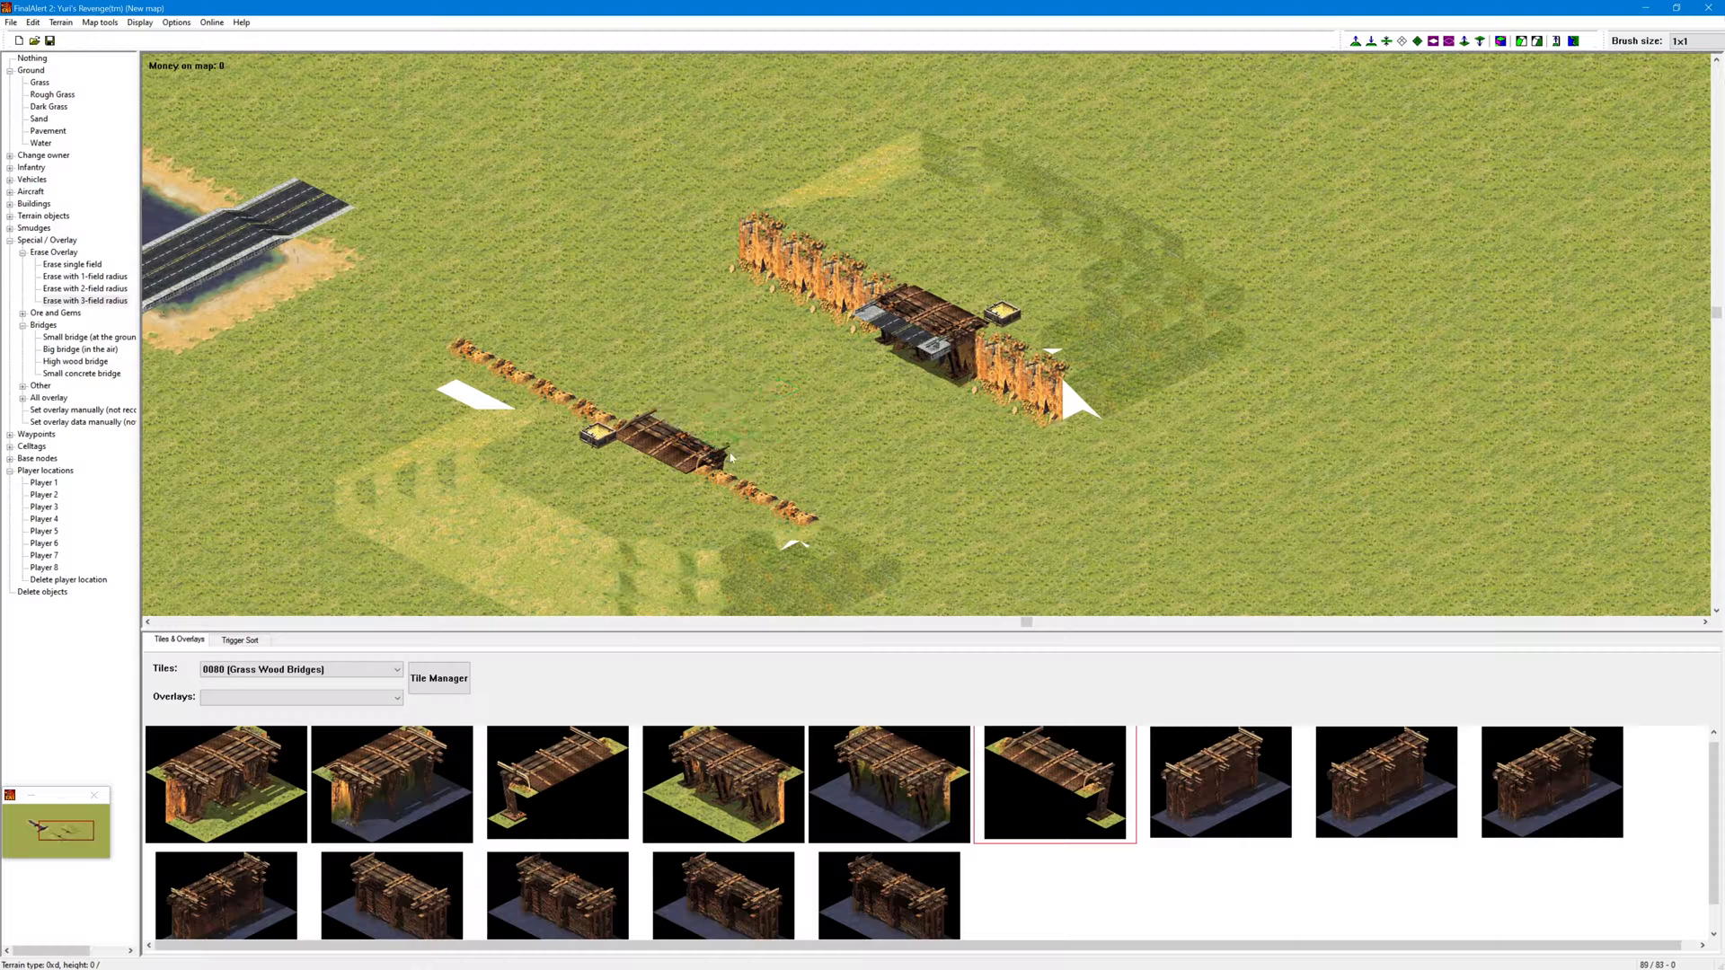
pyautogui.click(883, 415)
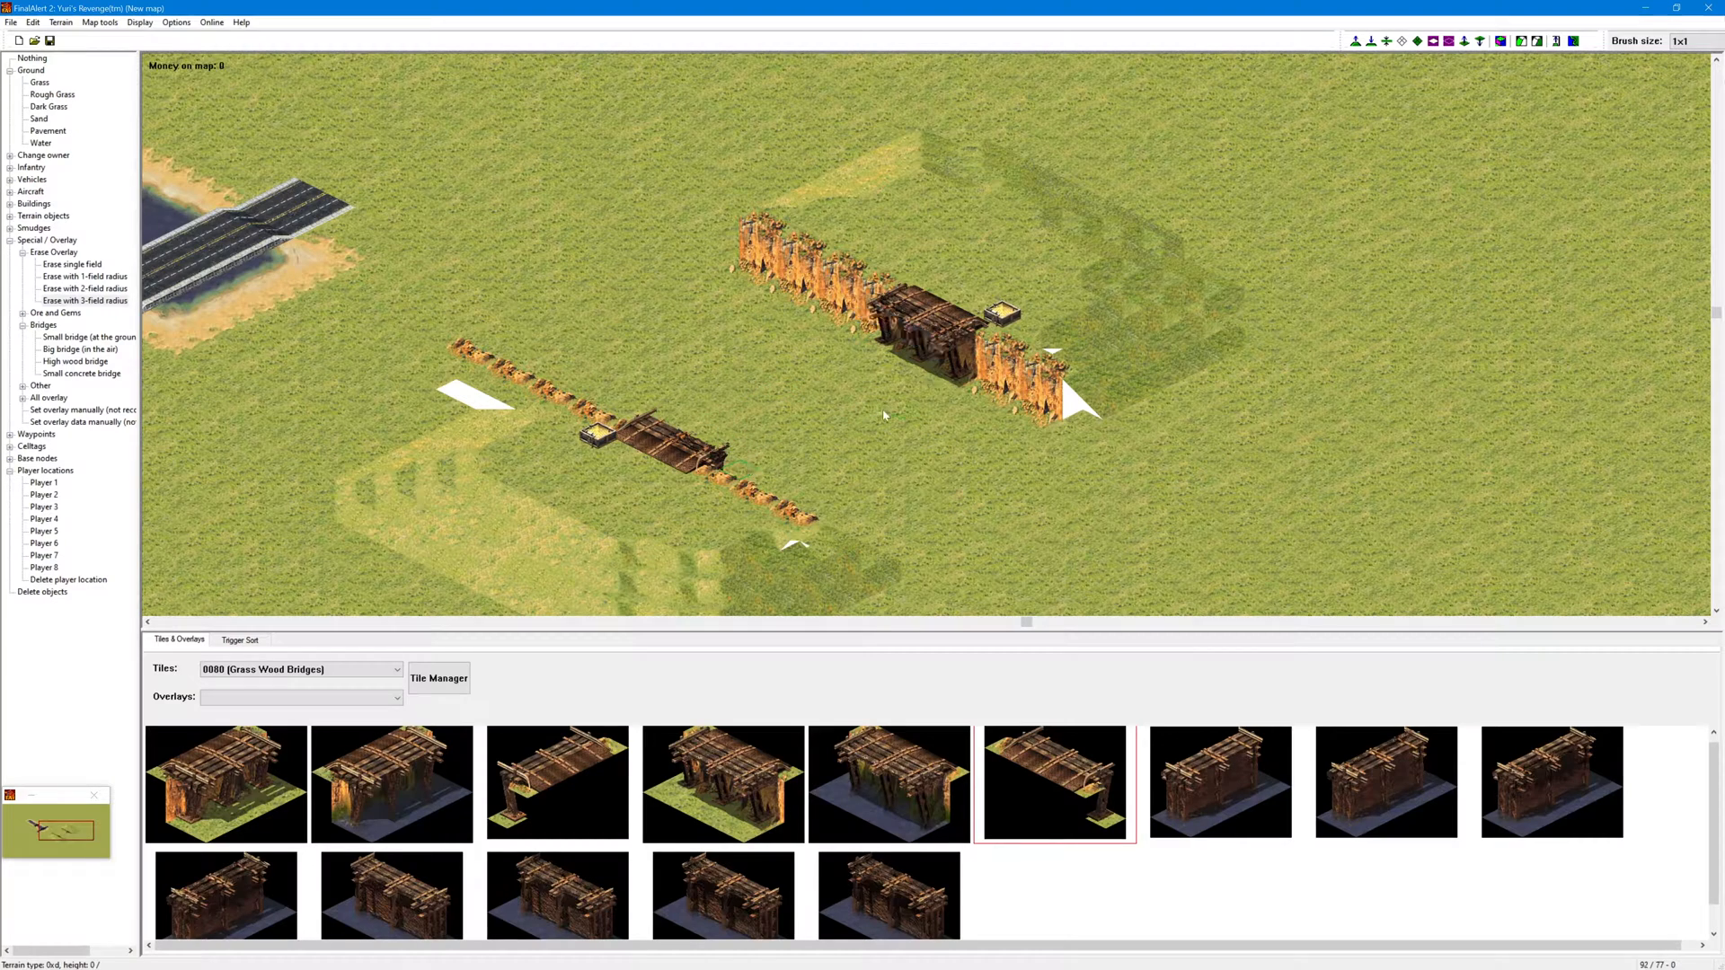
# Step: Lay a High wood bridge from the lower cliff's wooden bridgehead to the upper cliff's one
pyautogui.click(78, 362)
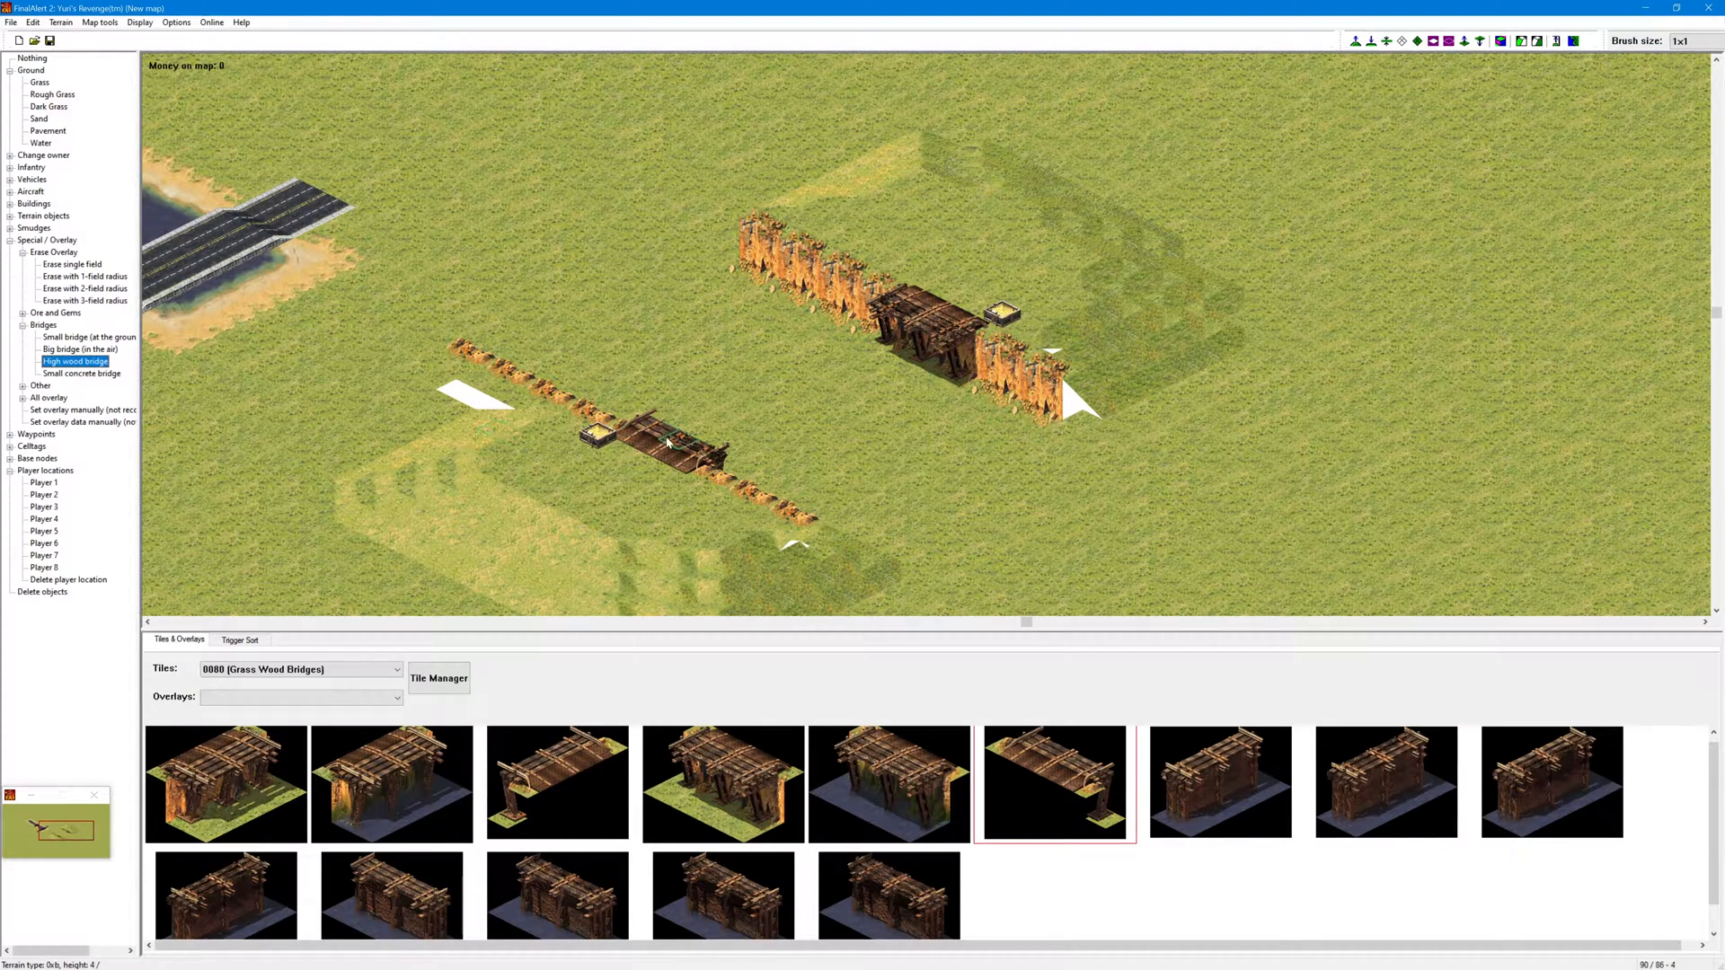
pyautogui.moveTo(672, 440); pyautogui.dragTo(932, 356)
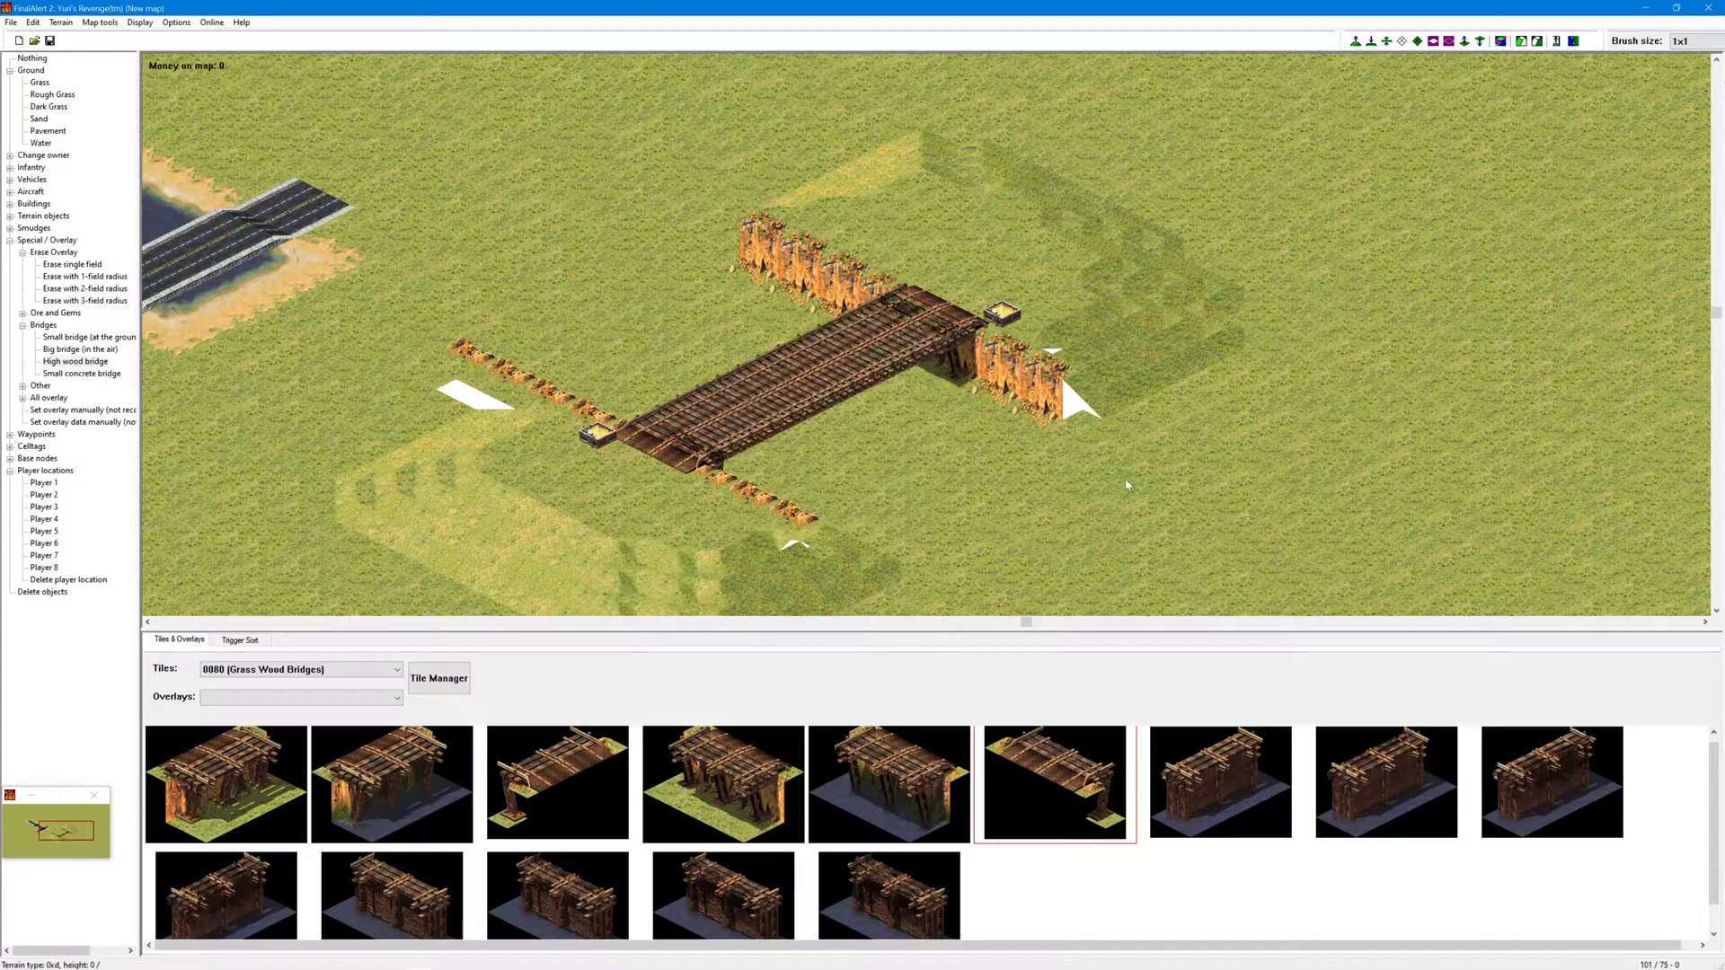
pyautogui.moveTo(908, 337); pyautogui.dragTo(961, 377, button='right')
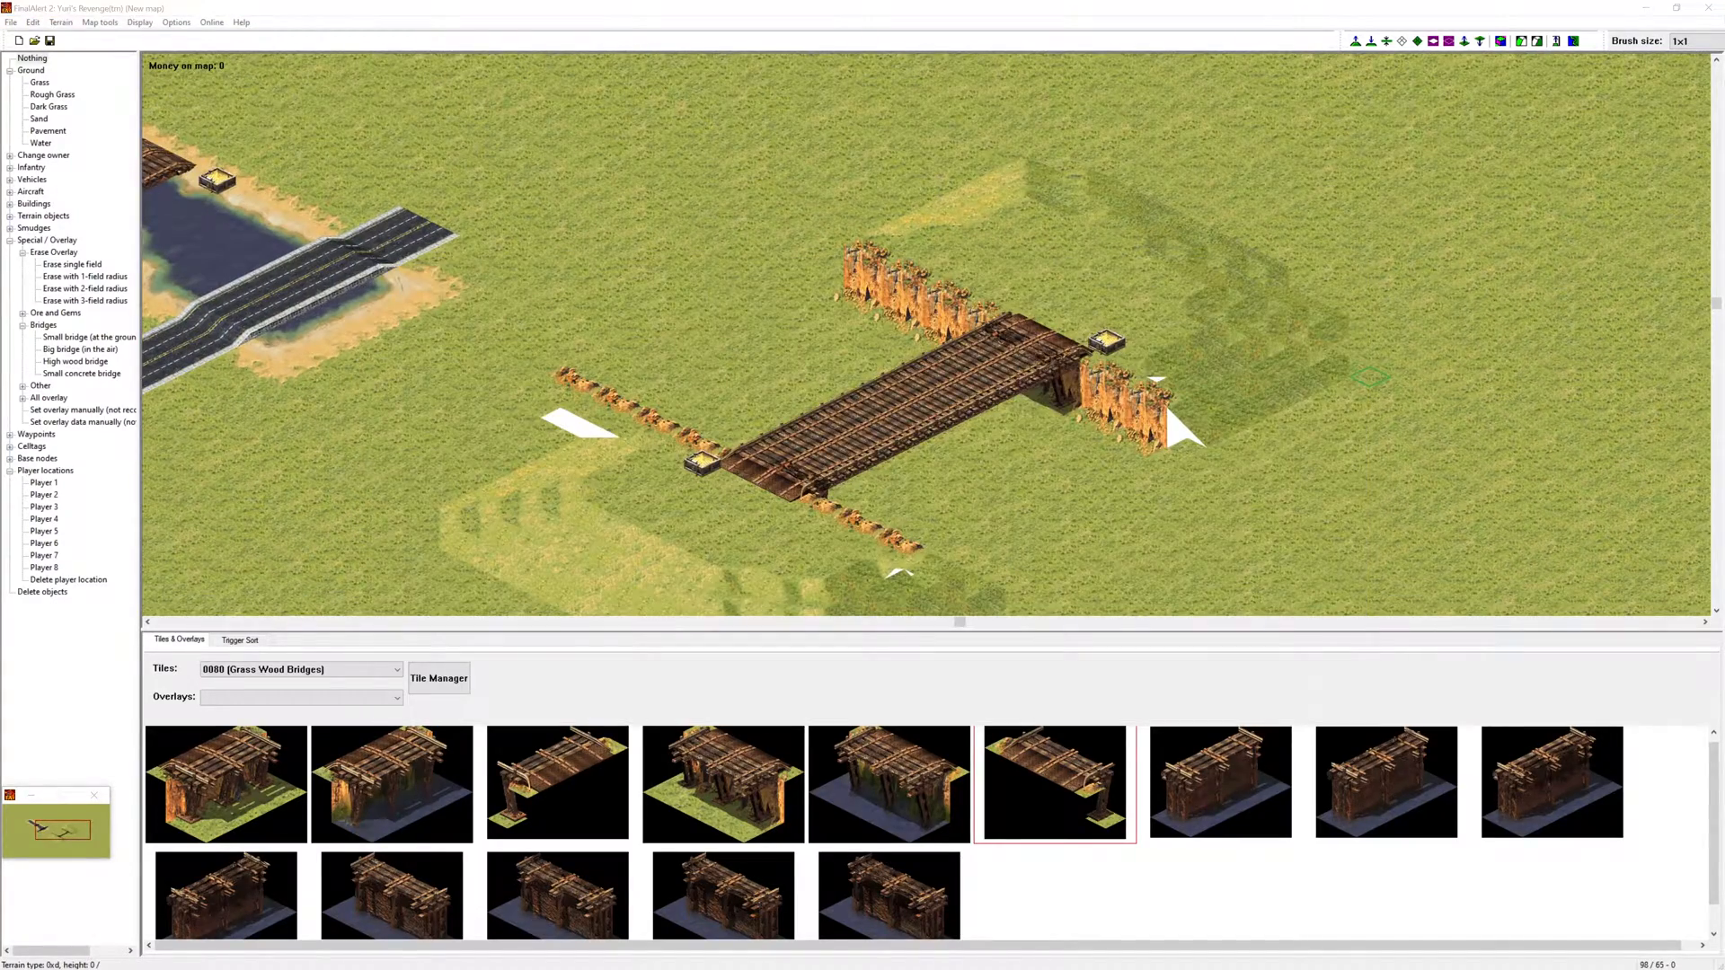